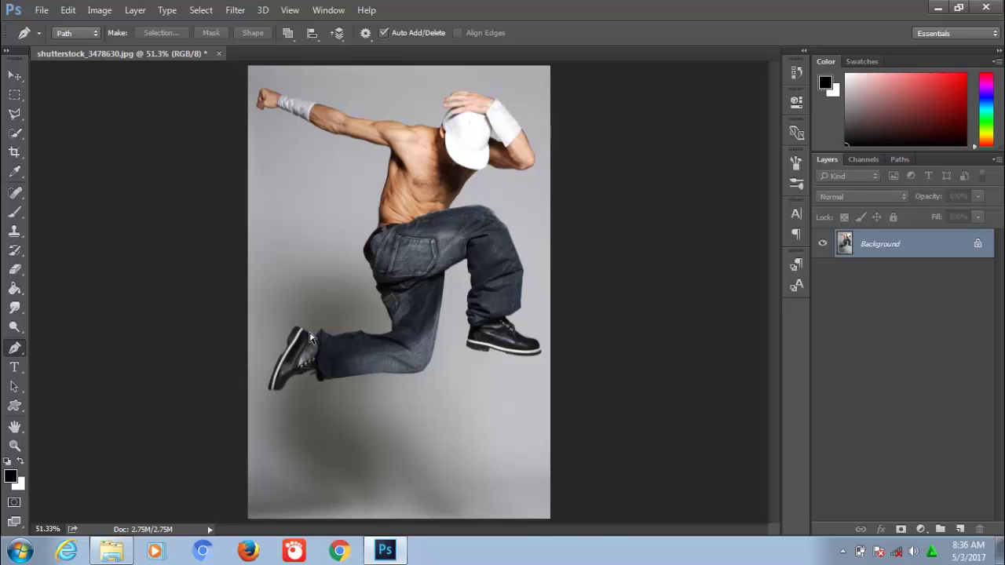
Step: Zoom the dancer photo in to 200%, centred on his jeans and hips
key("ctrl+plus")
key("ctrl+plus")
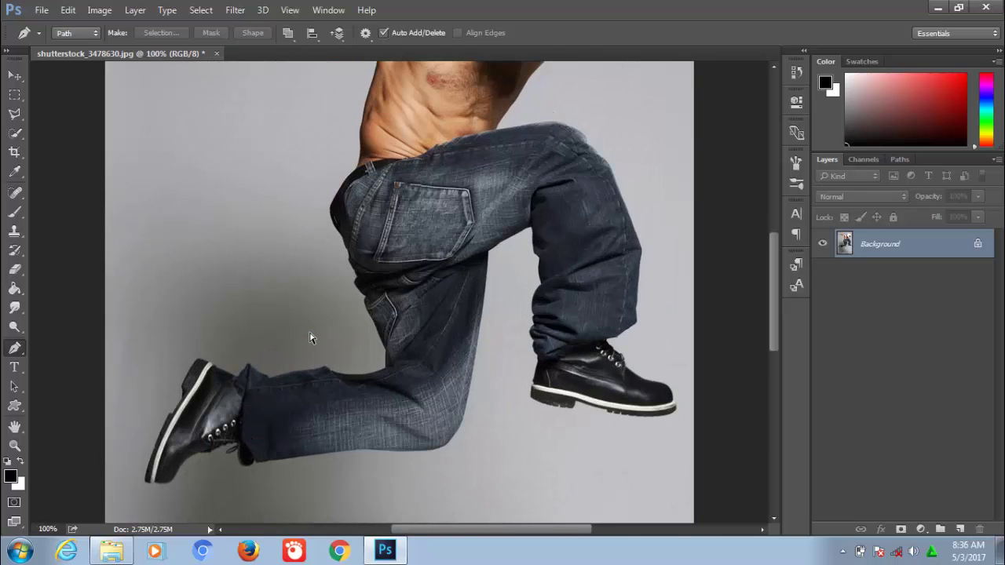
key("ctrl+plus")
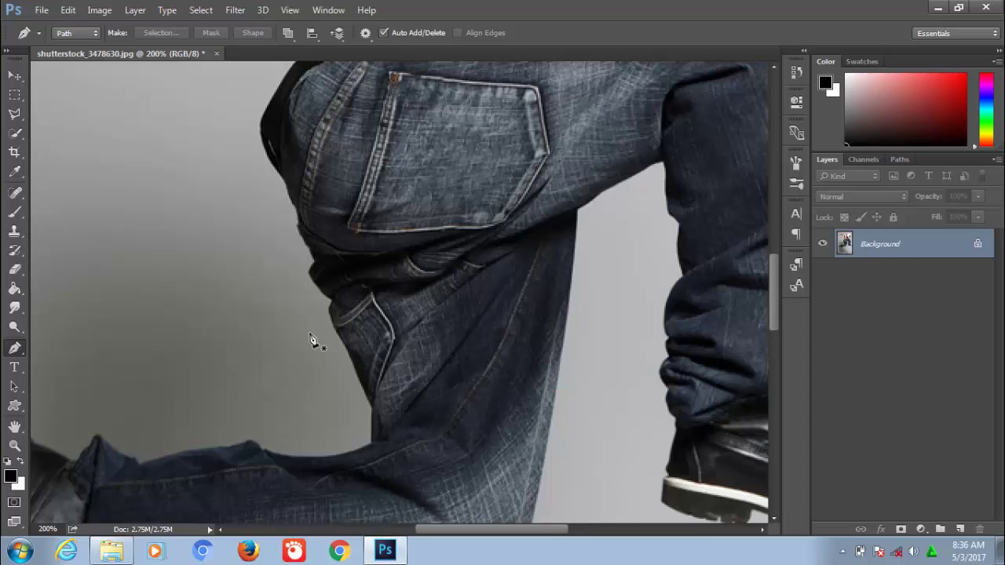
scroll(312, 339, "down", 3)
Step: Trace Pen path anchors from the shoe tip along the black boot and jean leg
mouse_move(309, 333)
left_mouse_down()
mouse_move(453, 296)
mouse_move(525, 253)
left_mouse_up()
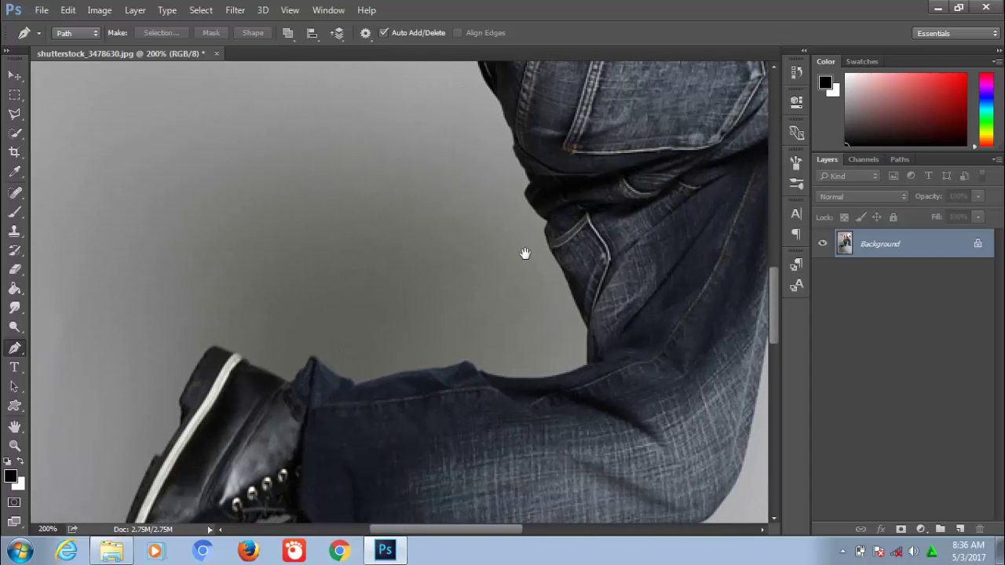
left_click(216, 348)
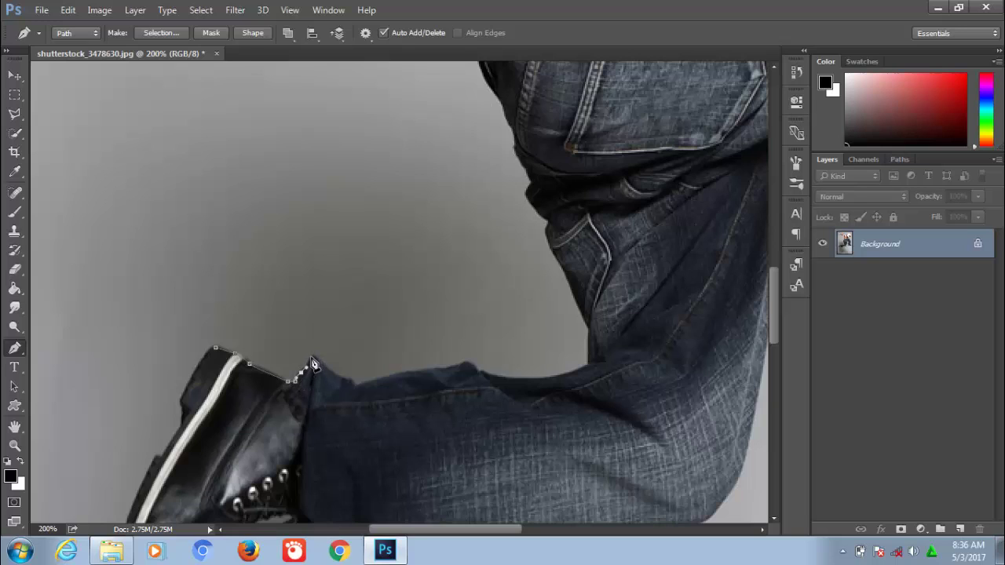
left_click(312, 357)
left_click(343, 381)
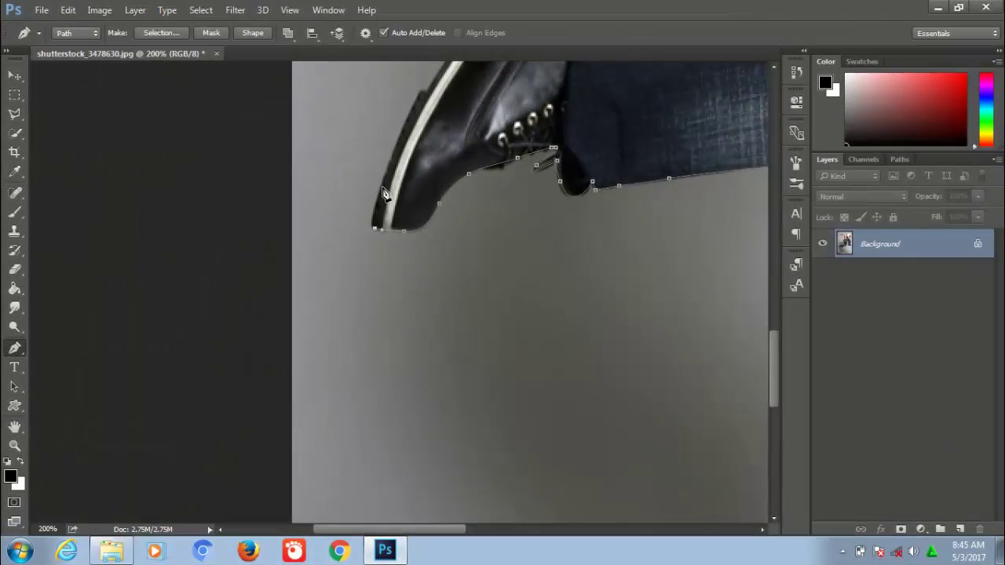
left_click_drag(384, 183, 399, 149)
left_click(422, 95)
left_click_drag(424, 91, 378, 276)
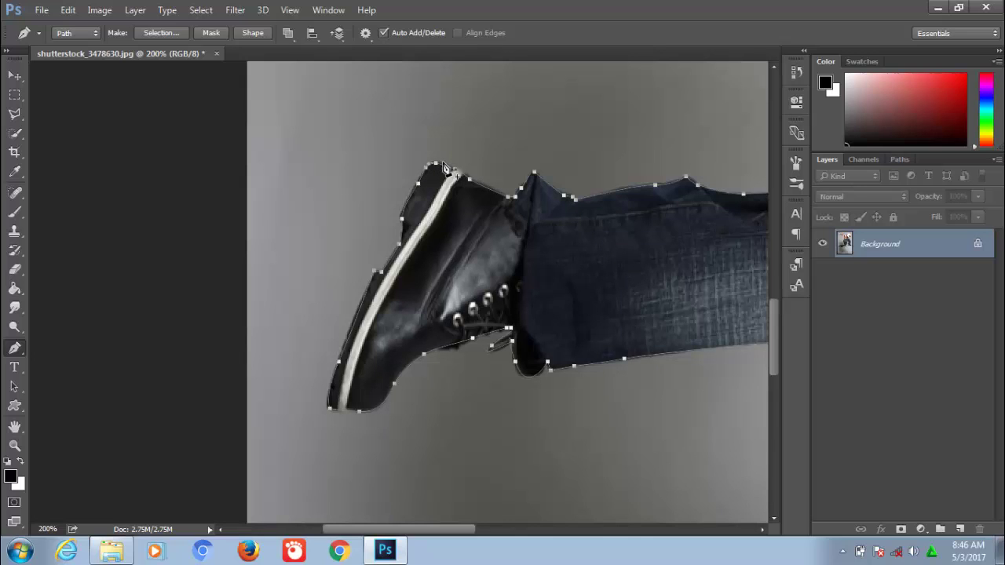
key("ctrl+0")
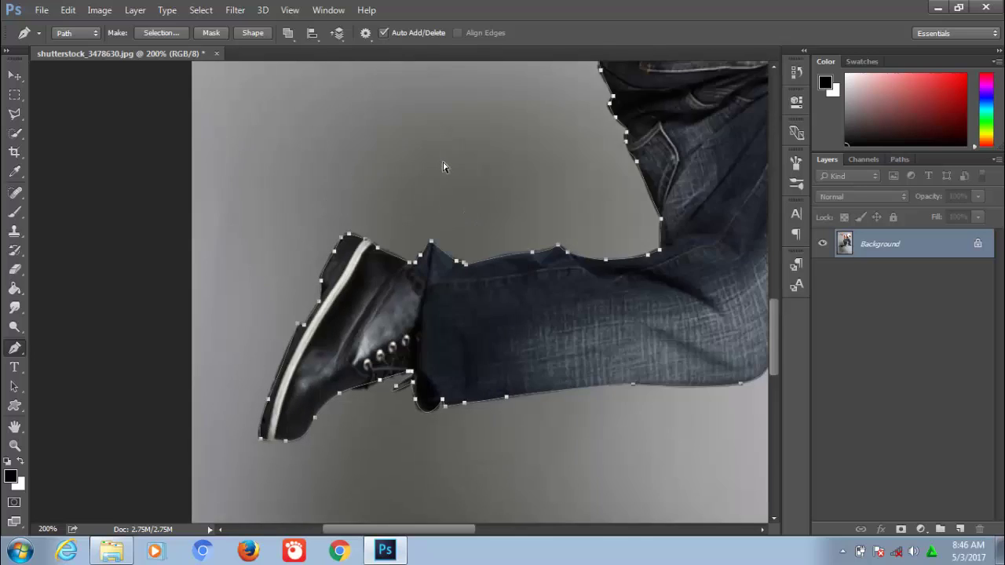
Step: Convert the dancer's path into a selection with 0 feather
right_click(428, 177)
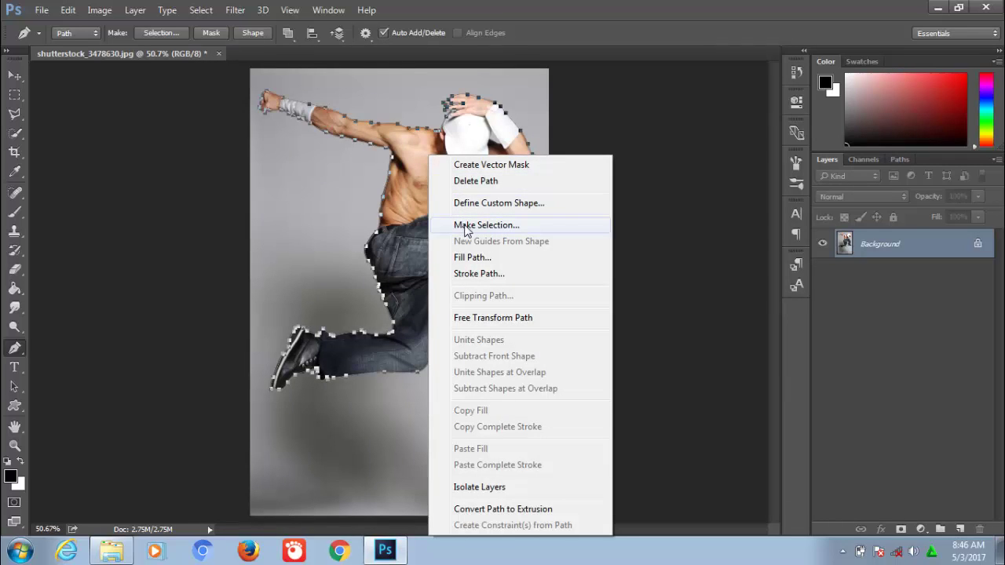
left_click(467, 226)
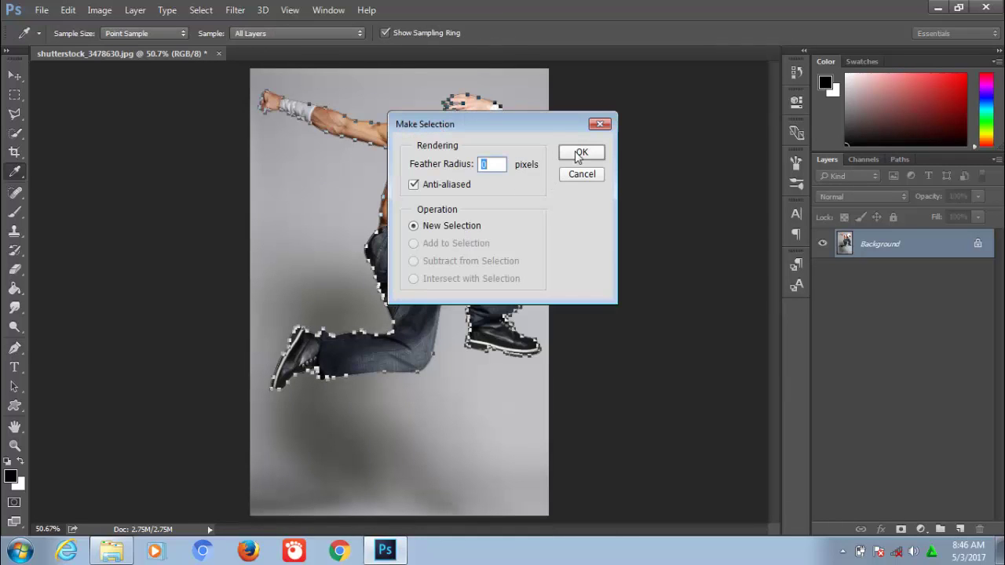
left_click(579, 153)
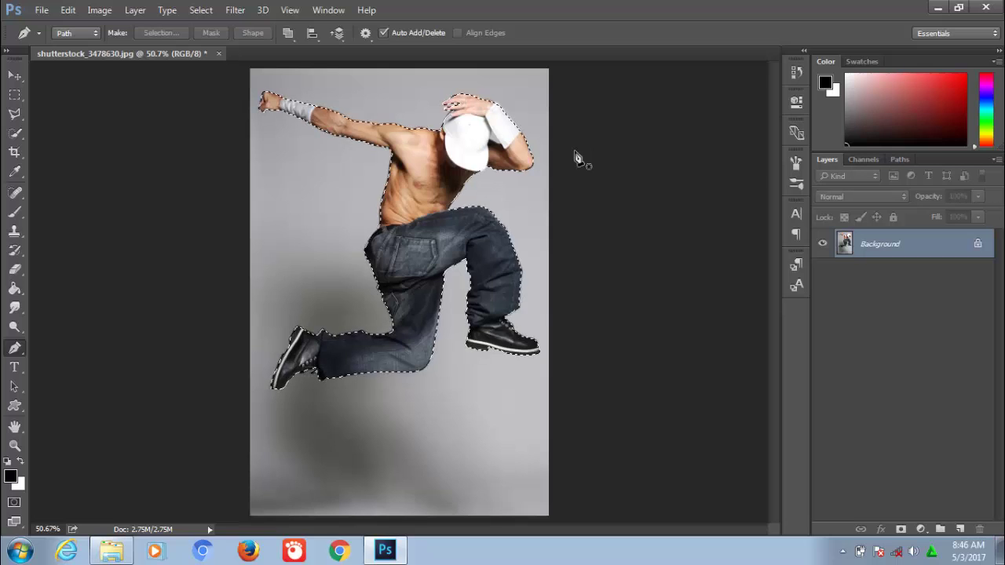
Step: Copy the selected dancer onto Layer 1 and hide the Background layer
key("ctrl+j")
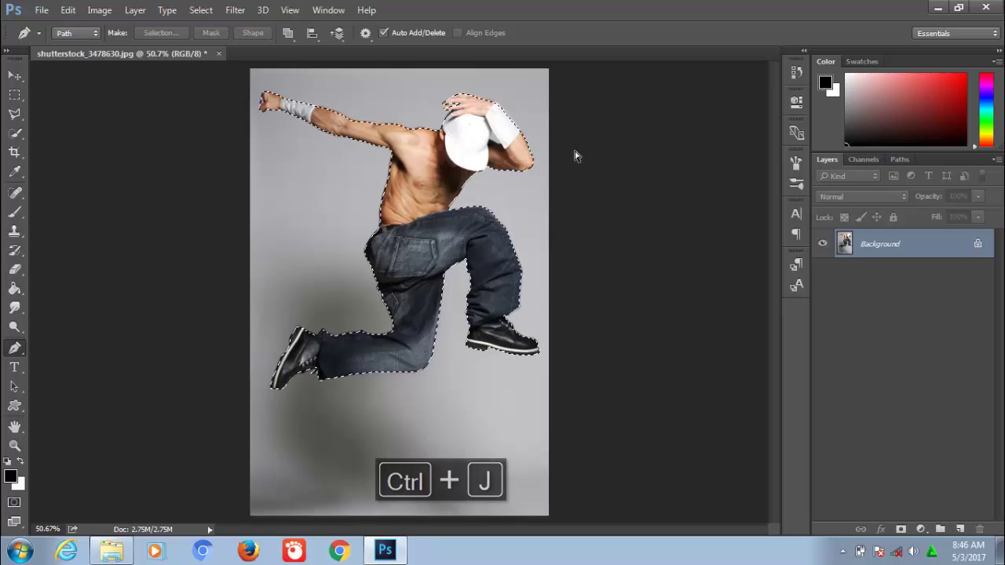
key("ctrl+j")
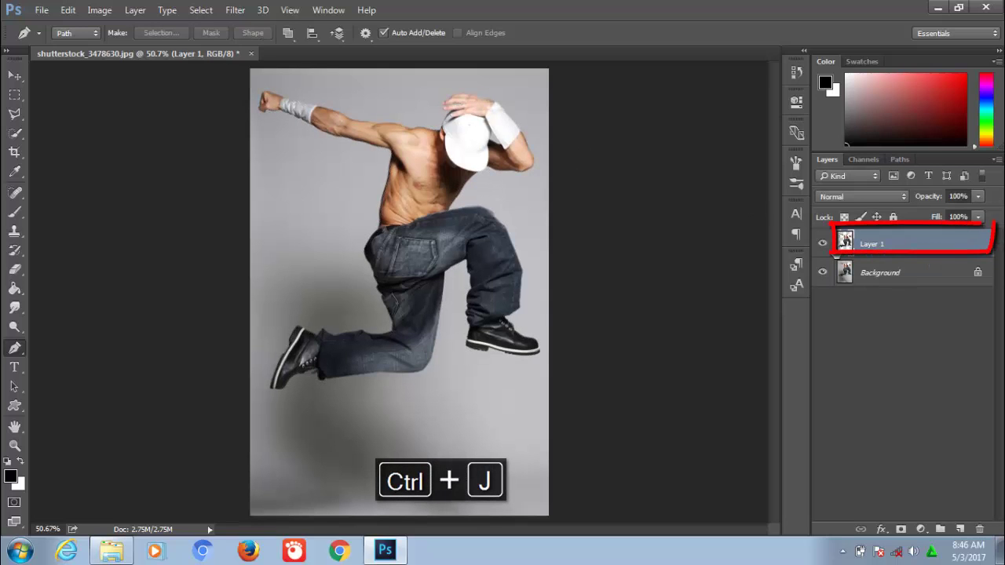
left_click(823, 274)
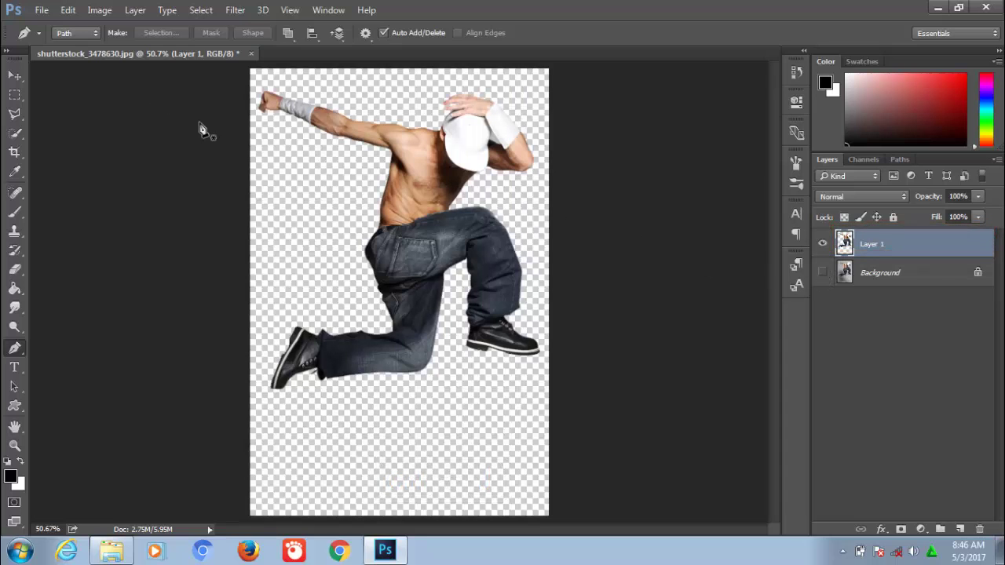
left_click(41, 10)
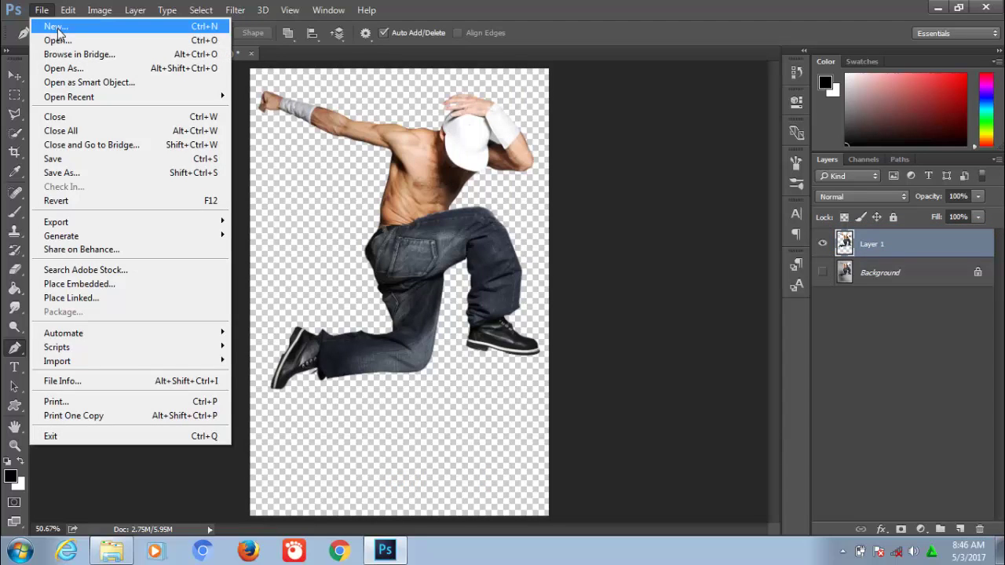
Step: Create a new white 1280 x 720 px, 300 ppi document, Untitled-1
left_click(58, 28)
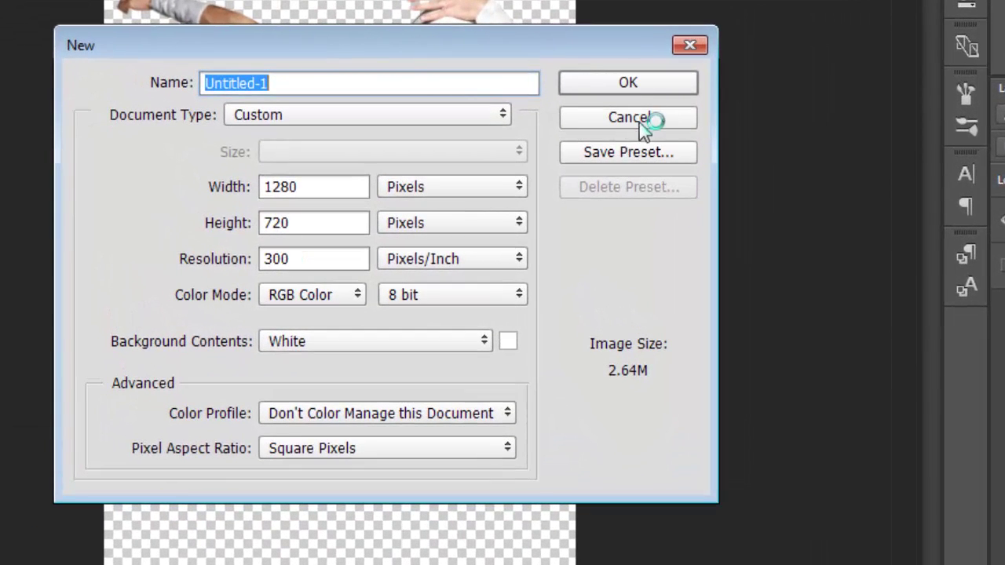
left_click(645, 87)
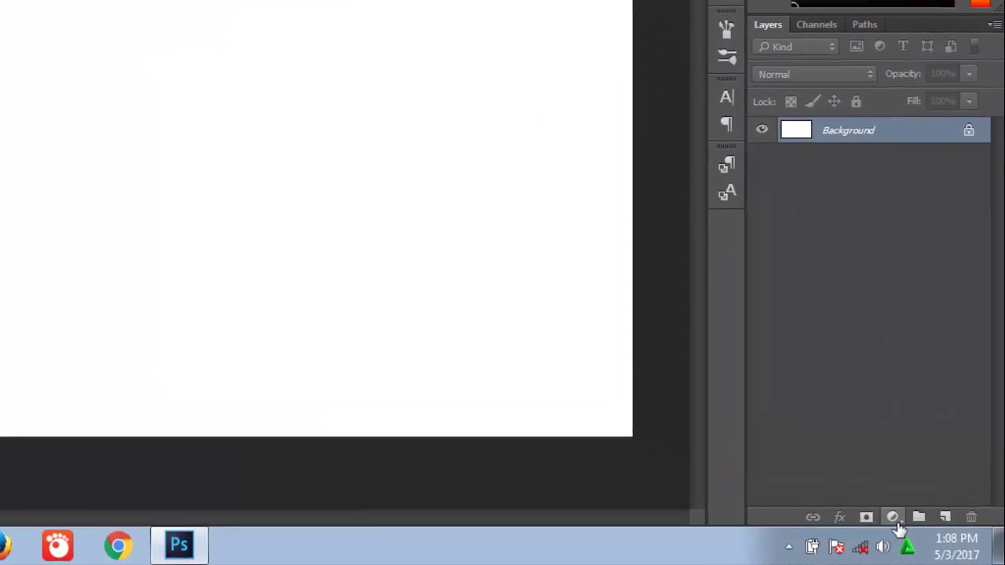
Step: Add a Solid Color fill layer in light gray #abaaaa above the white Background
left_click(921, 529)
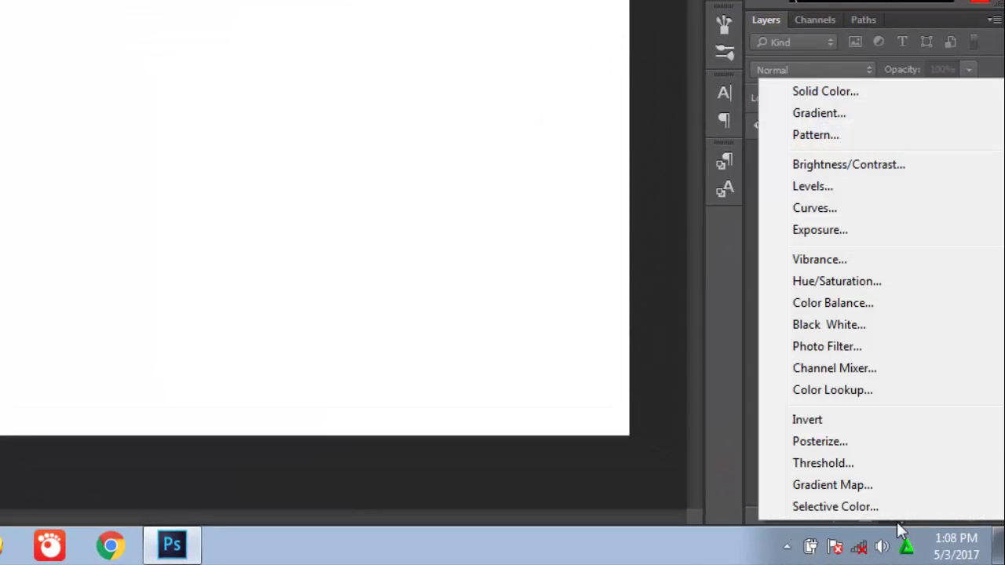
left_click(797, 92)
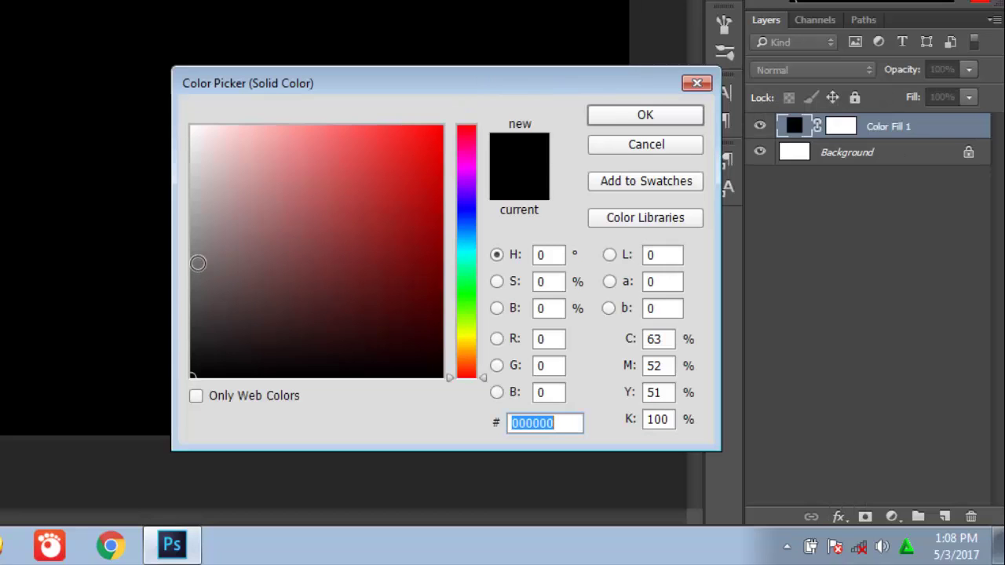
left_click_drag(198, 263, 194, 204)
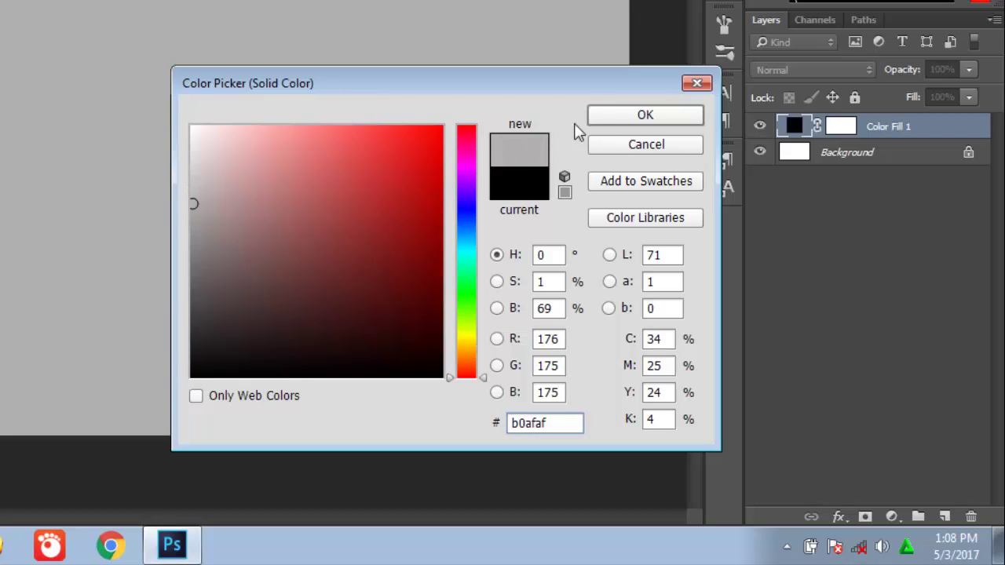
left_click_drag(194, 204, 193, 208)
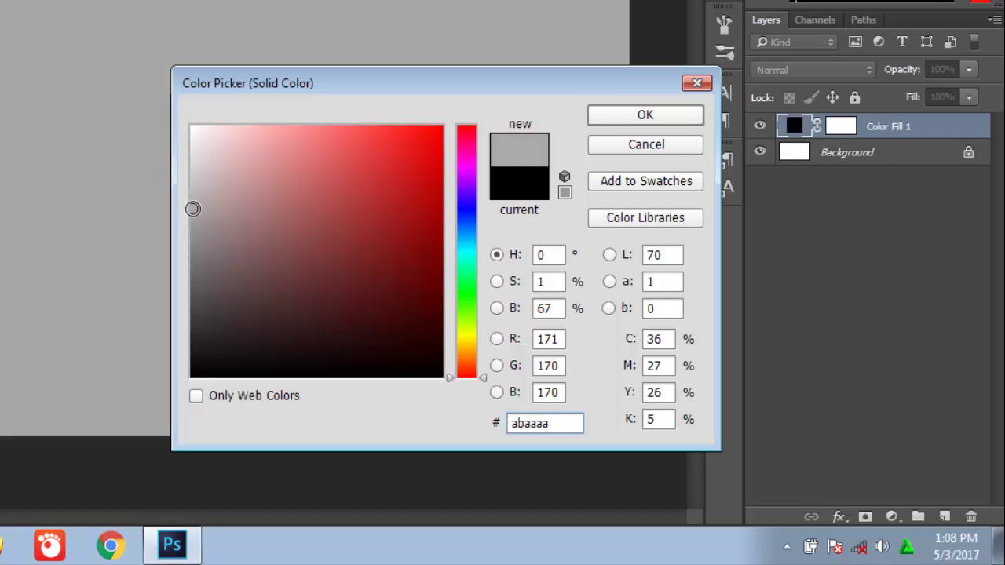
left_click(635, 115)
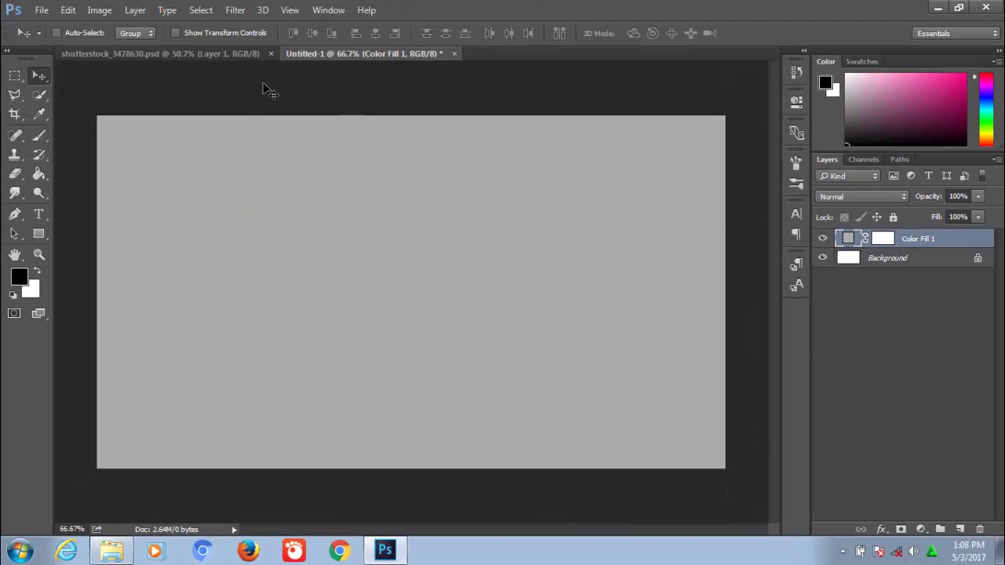
Step: Move the cut-out dancer layer from the photo into the Untitled-1 canvas
left_click(187, 55)
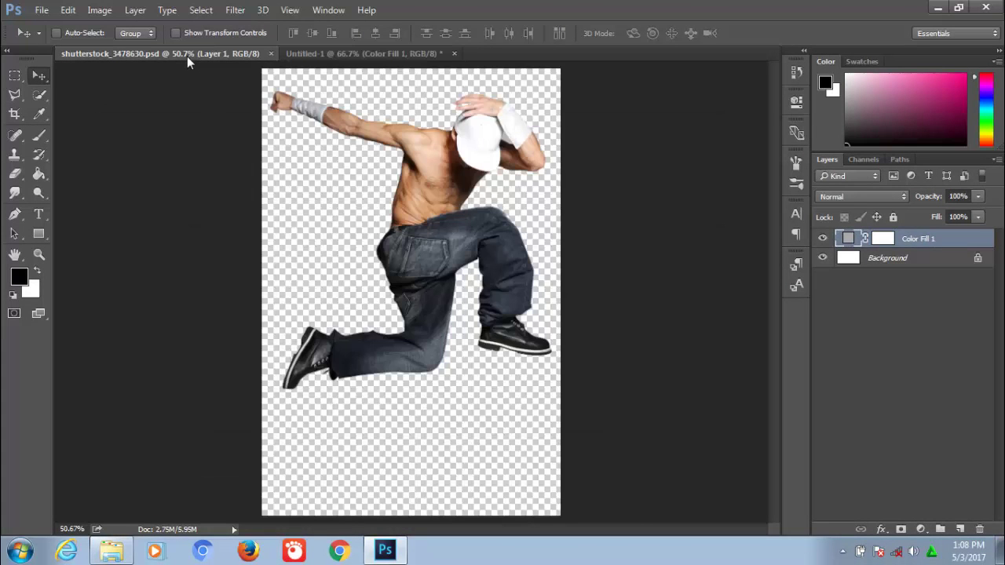
left_click_drag(434, 196, 402, 59)
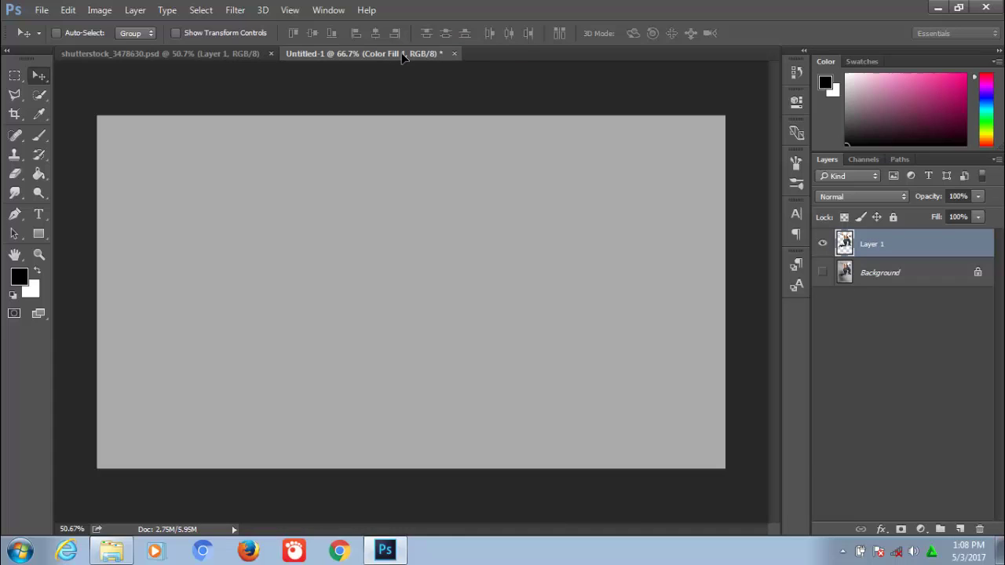
mouse_move(402, 53)
left_mouse_down()
mouse_move(415, 238)
mouse_move(400, 264)
left_mouse_up()
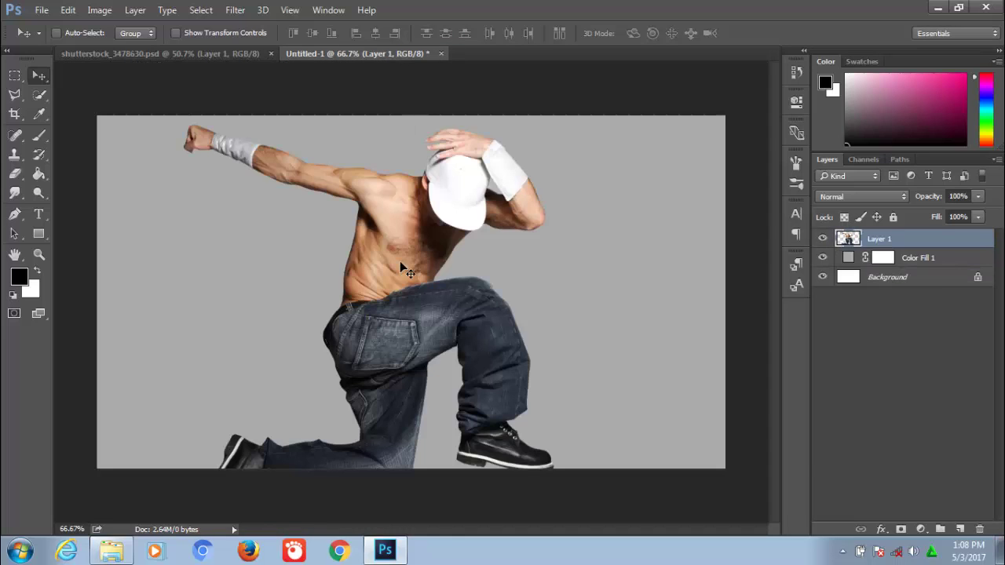
Step: Free-transform the dancer layer and flip it horizontally
key("ctrl")
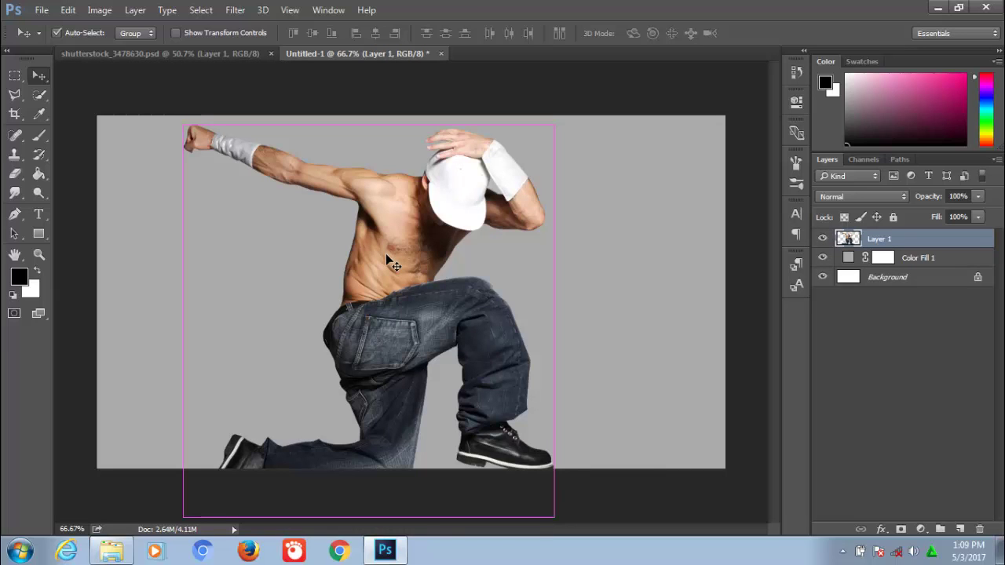
key("ctrl+t")
right_click(386, 254)
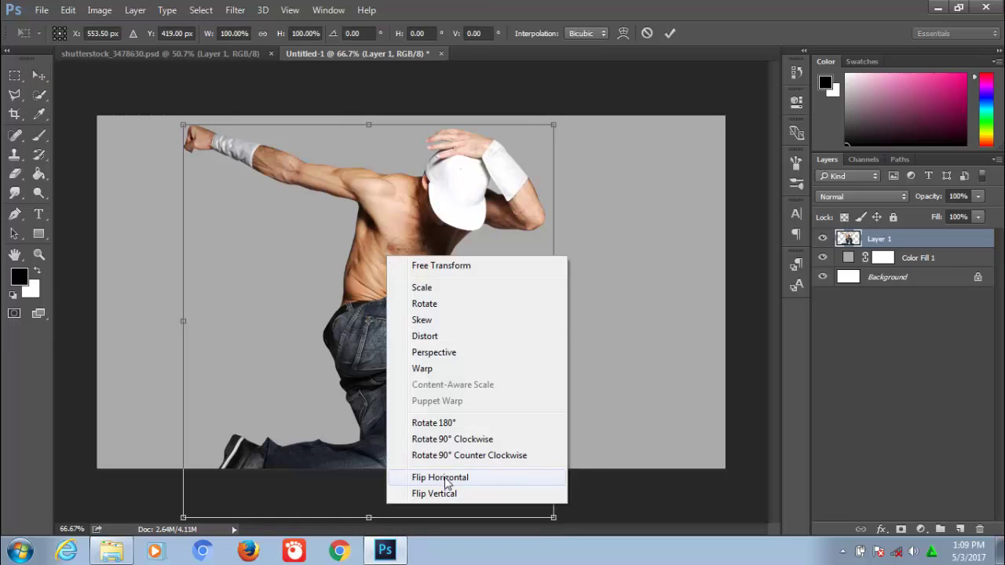
left_click(444, 477)
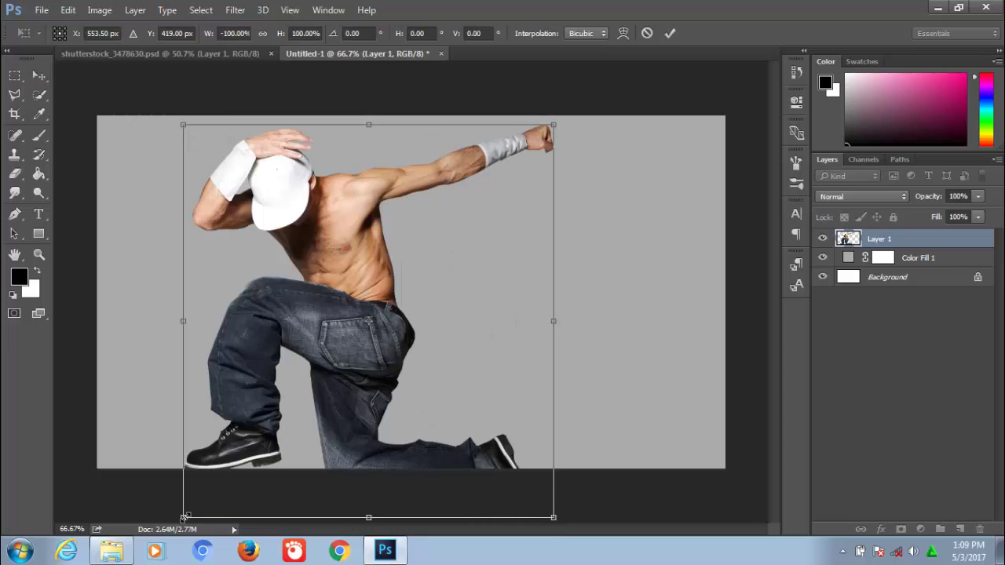
Step: Scale the dancer to about 66% by 68%, shift him left, and commit
left_click_drag(183, 518, 272, 420)
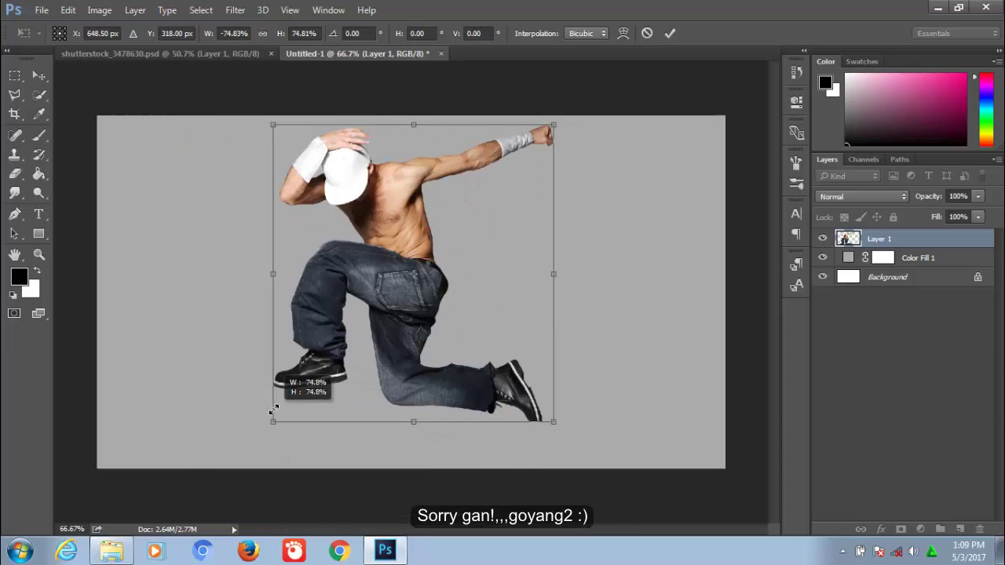
left_click_drag(273, 409, 280, 404)
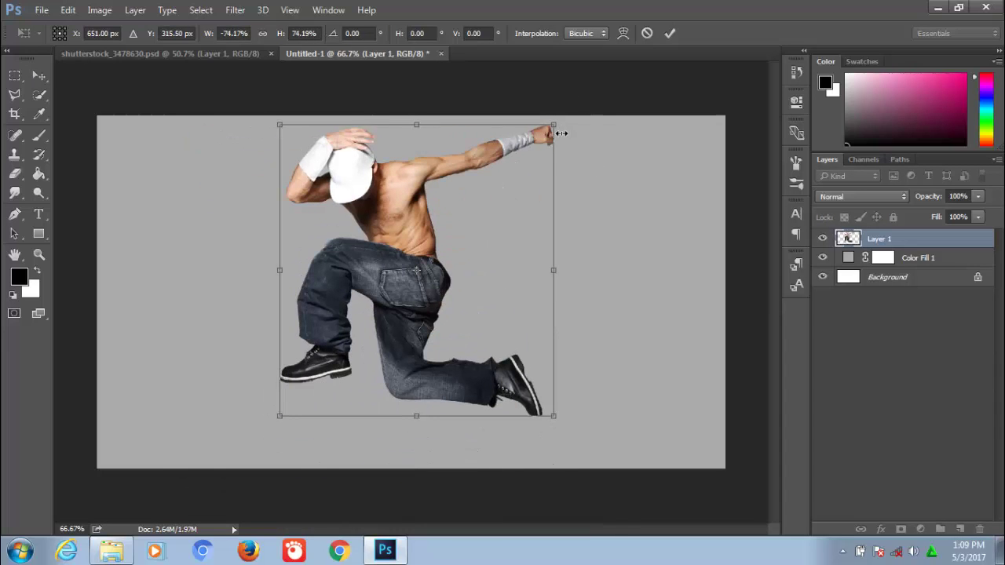
left_click_drag(555, 125, 523, 147)
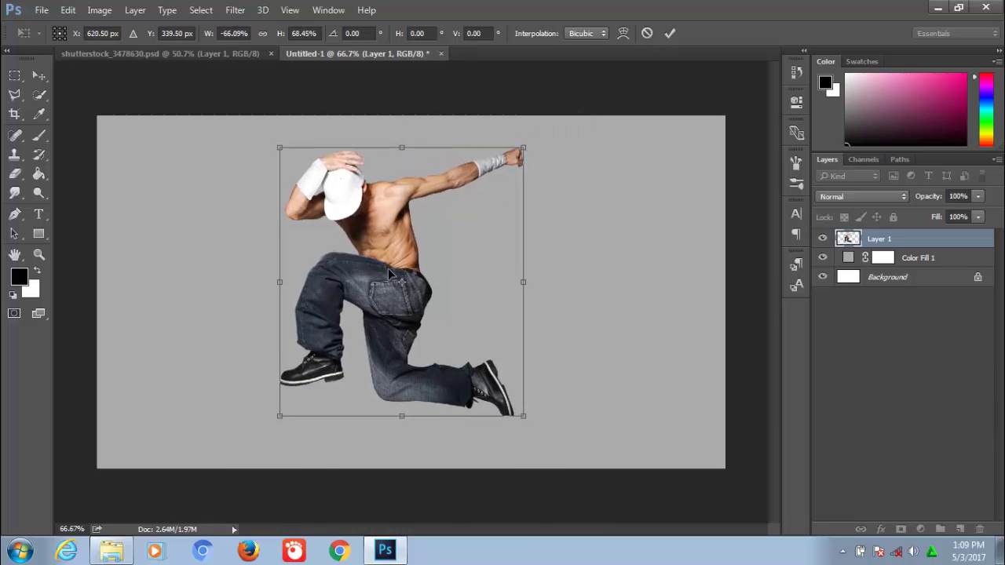
left_click_drag(390, 274, 387, 274)
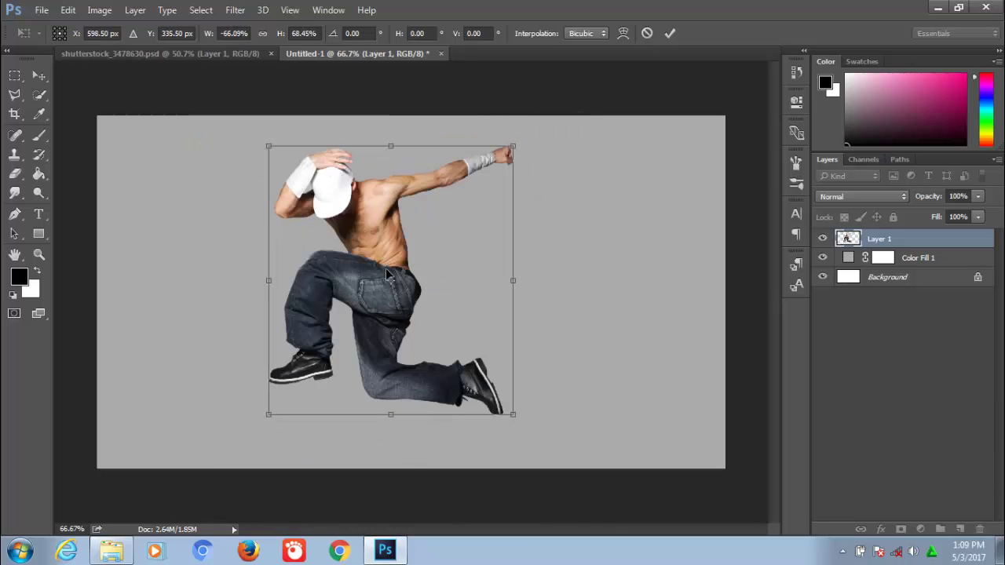
left_click_drag(384, 292, 382, 290)
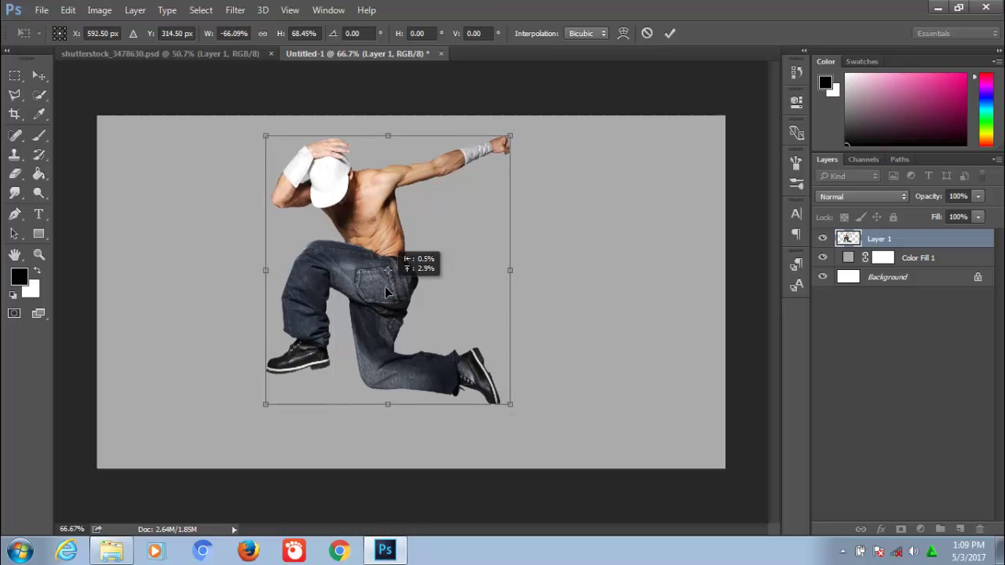
left_click(670, 33)
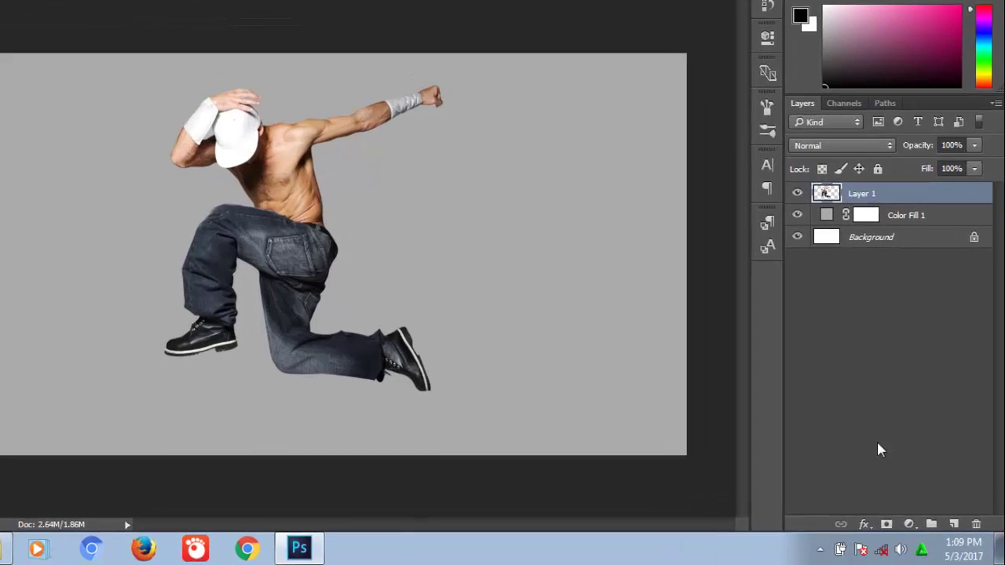
Step: Give the dancer a Drop Shadow at 21% opacity and 10 px distance
left_click(882, 530)
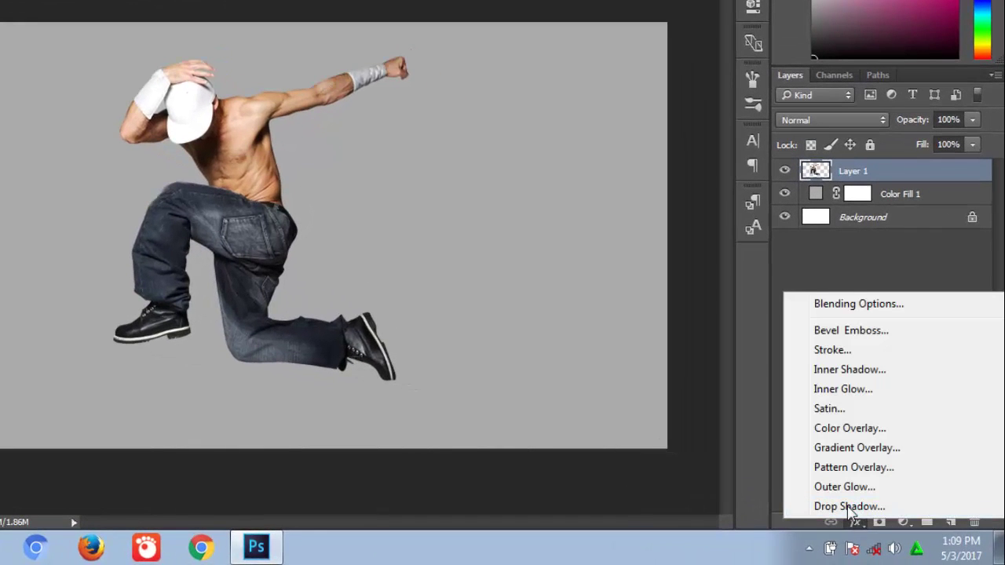
left_click(849, 506)
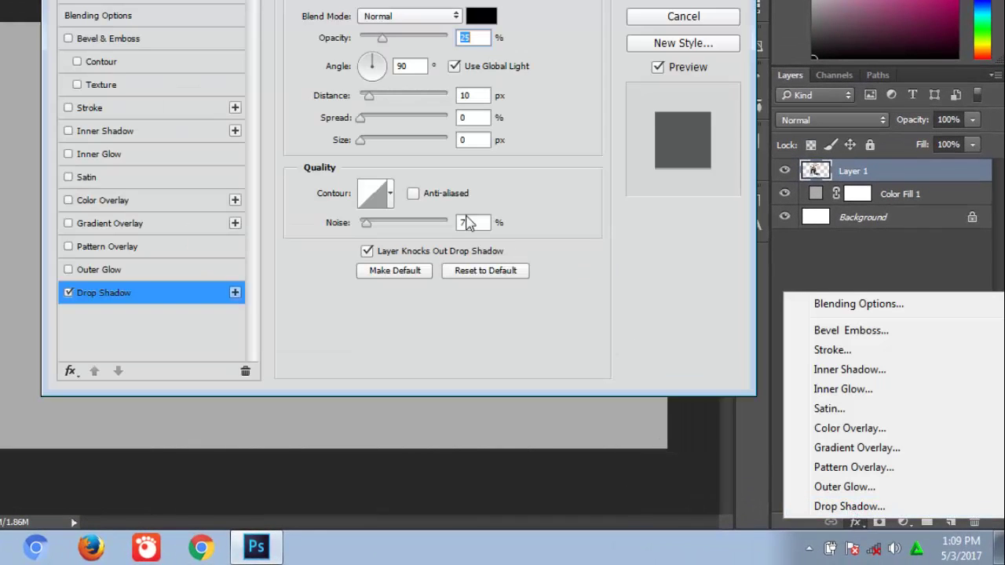
left_click_drag(439, 2, 622, 2)
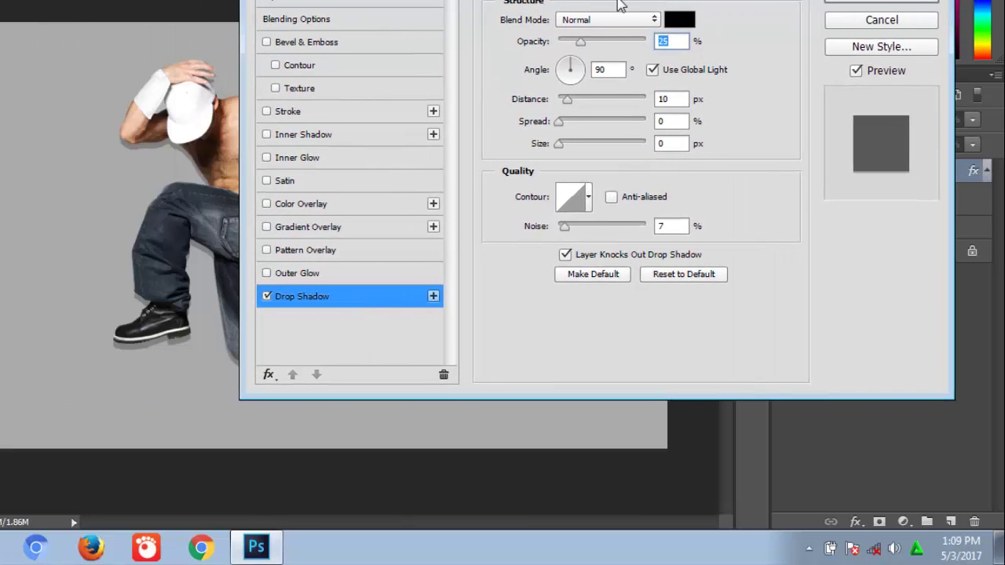
left_click_drag(581, 46, 577, 42)
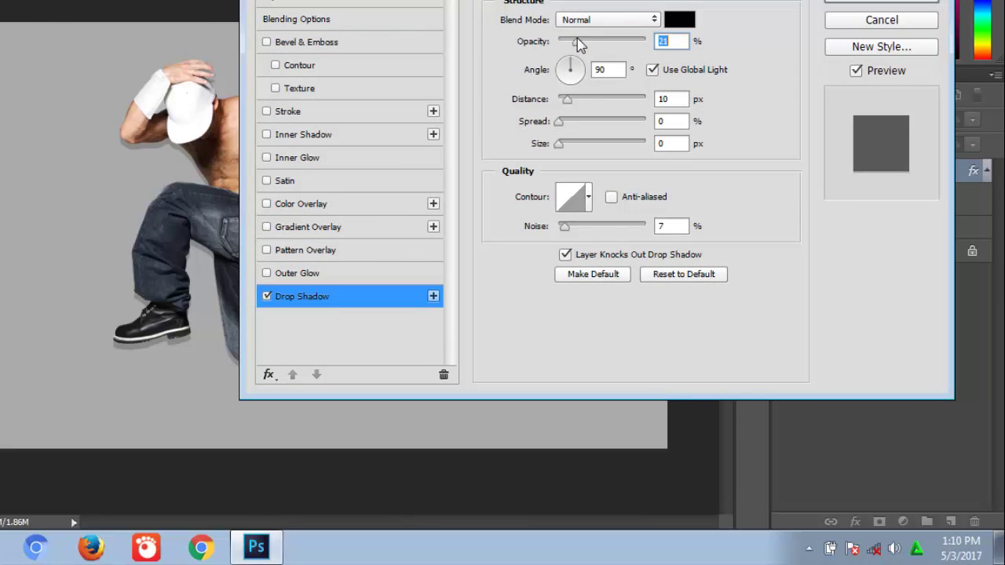
mouse_move(563, 105)
left_mouse_down()
mouse_move(592, 105)
mouse_move(569, 105)
left_mouse_up()
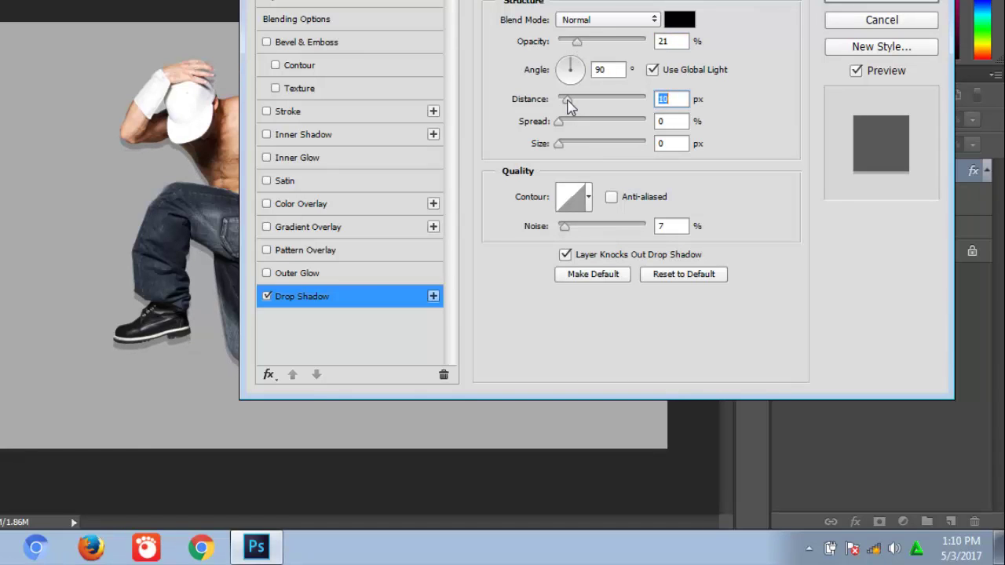
left_click(854, 7)
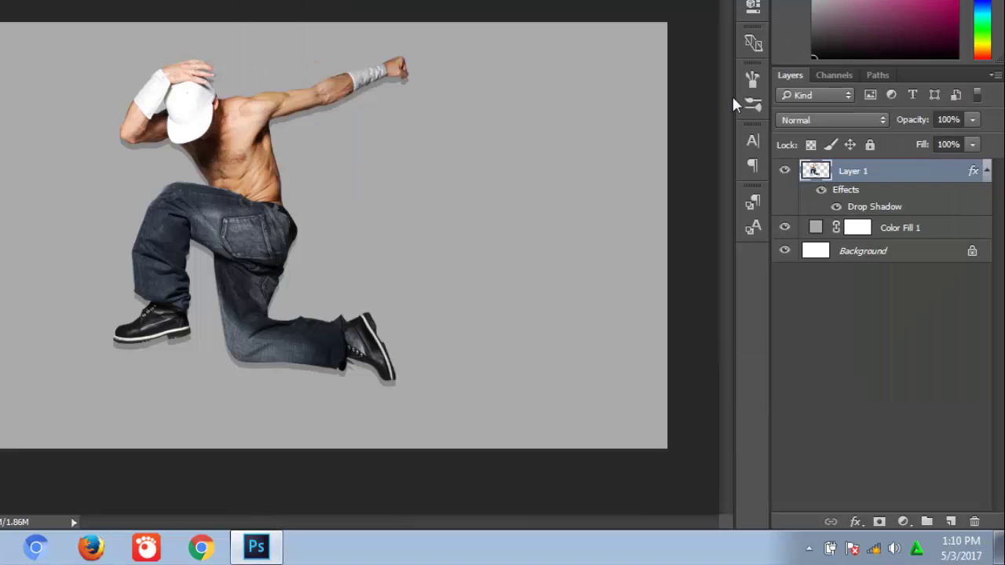
Step: Add an empty Layer 2 and group it into Group 1
left_click(950, 521)
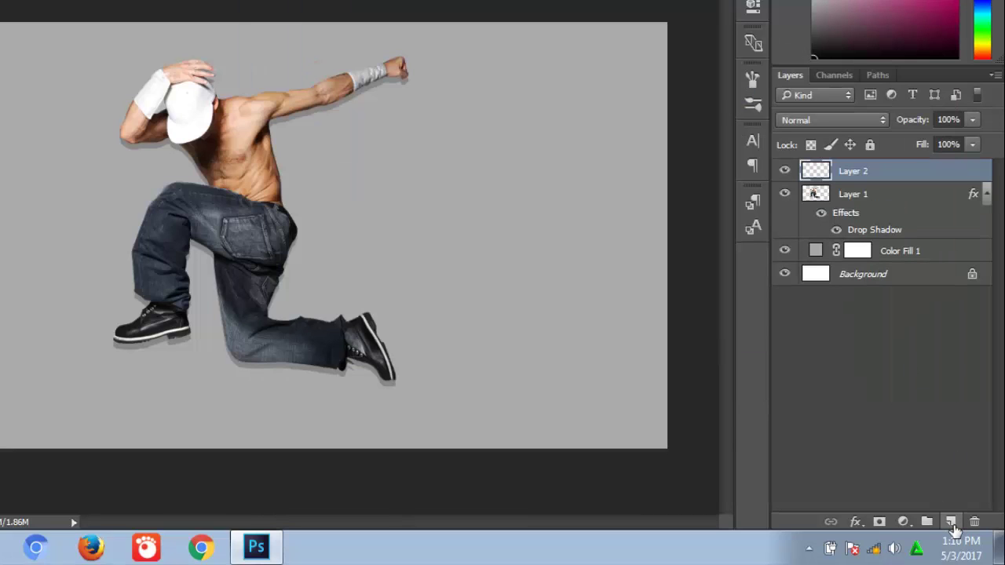
key("ctrl+g")
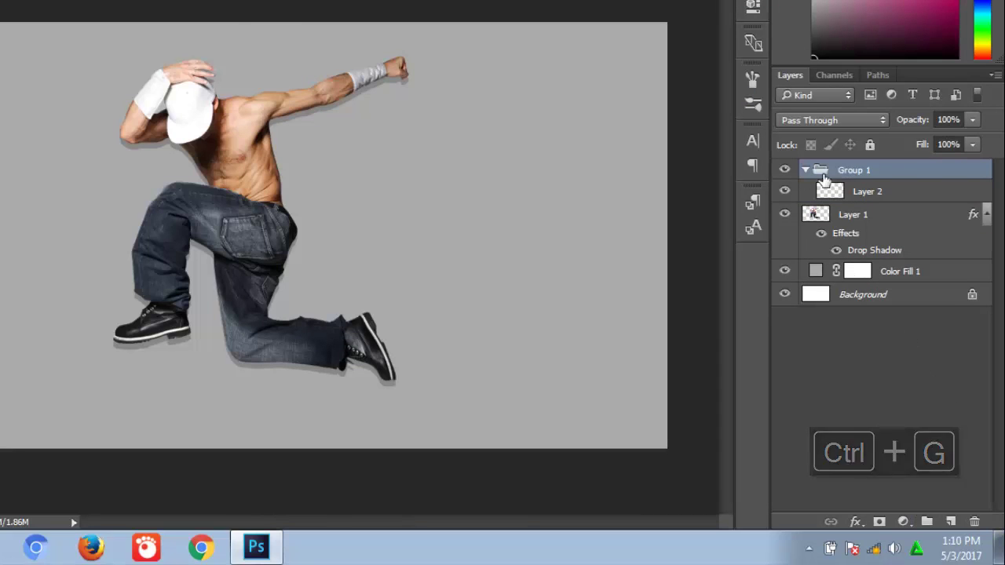
left_click(807, 171)
left_click(806, 171)
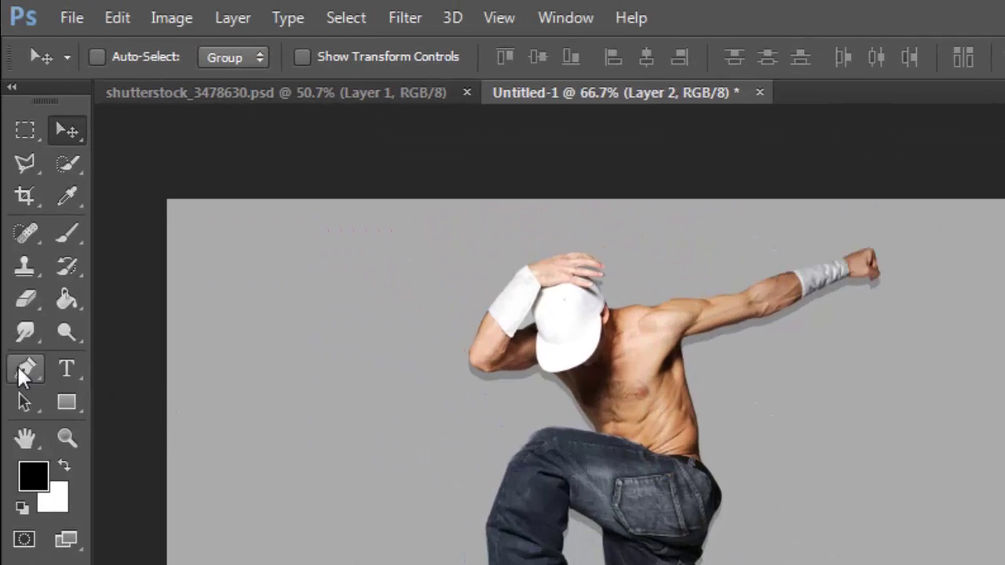
Step: Set the Pen to Shape mode with no fill and a 0.3 pt solid white stroke
left_click(25, 369)
left_click(157, 57)
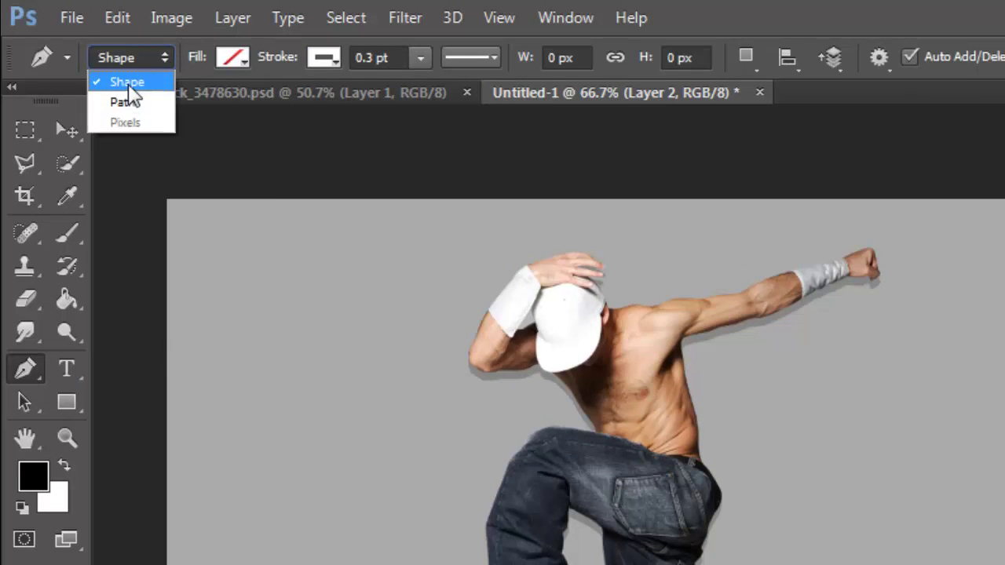
left_click(125, 82)
left_click(241, 61)
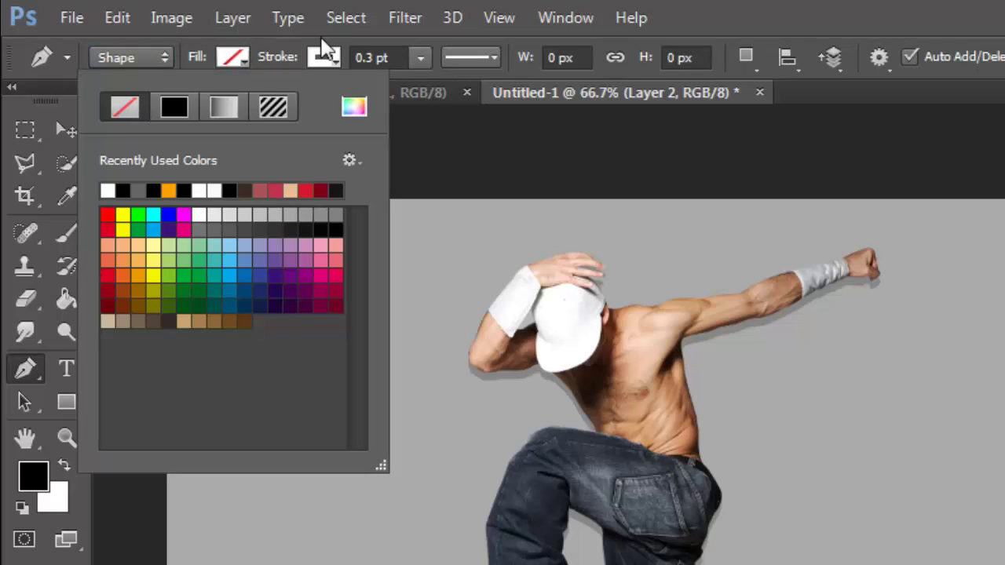
left_click(326, 49)
left_click(333, 58)
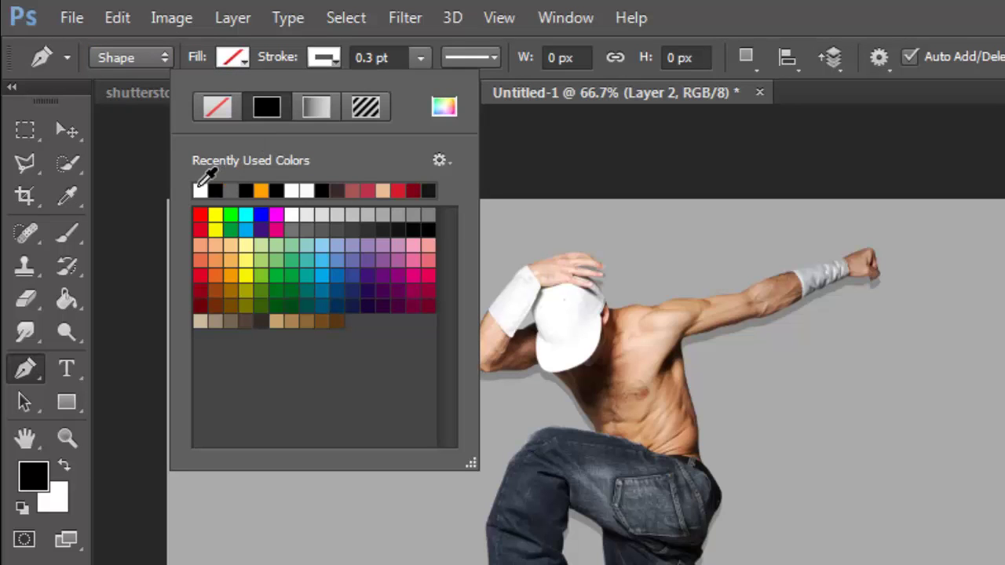
key("Escape")
left_click(377, 58)
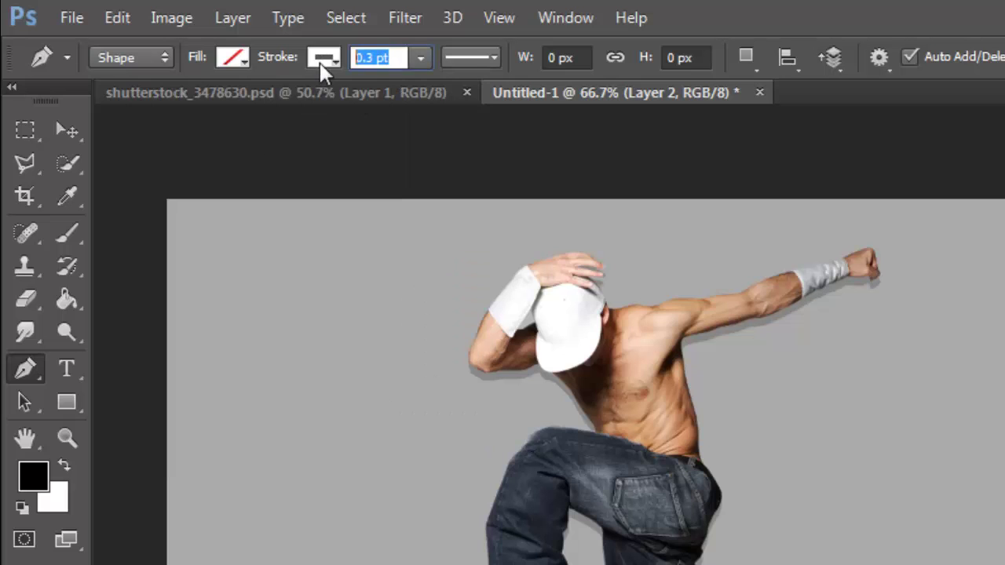
left_click(491, 56)
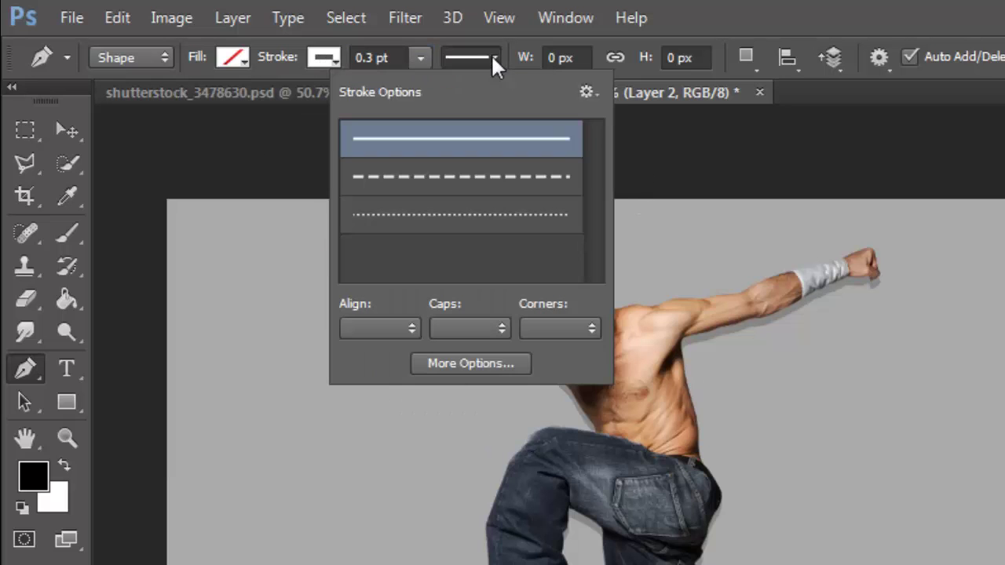
left_click(455, 149)
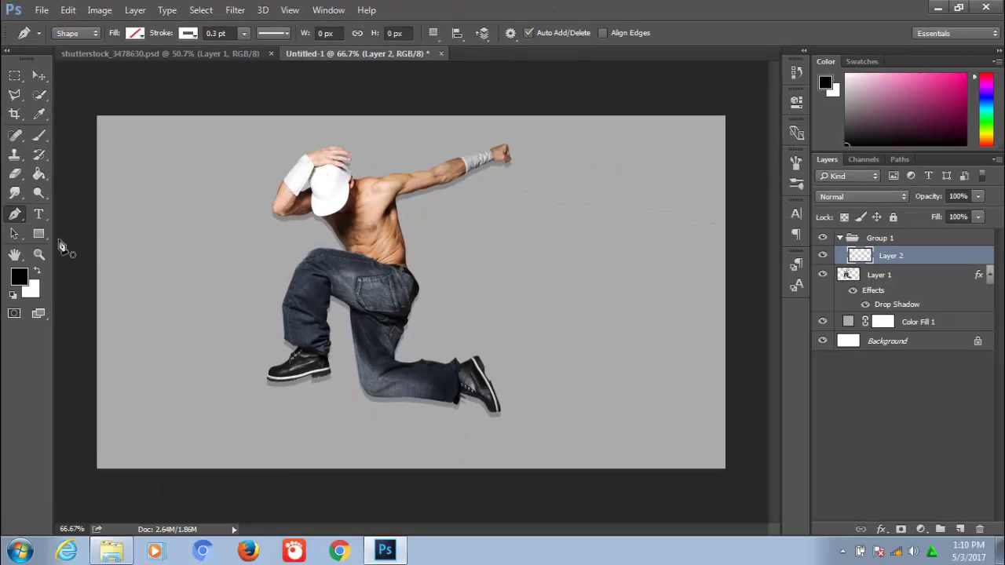
Step: Begin the white outline shape along the dancer's arm and around his fist
left_click(38, 254)
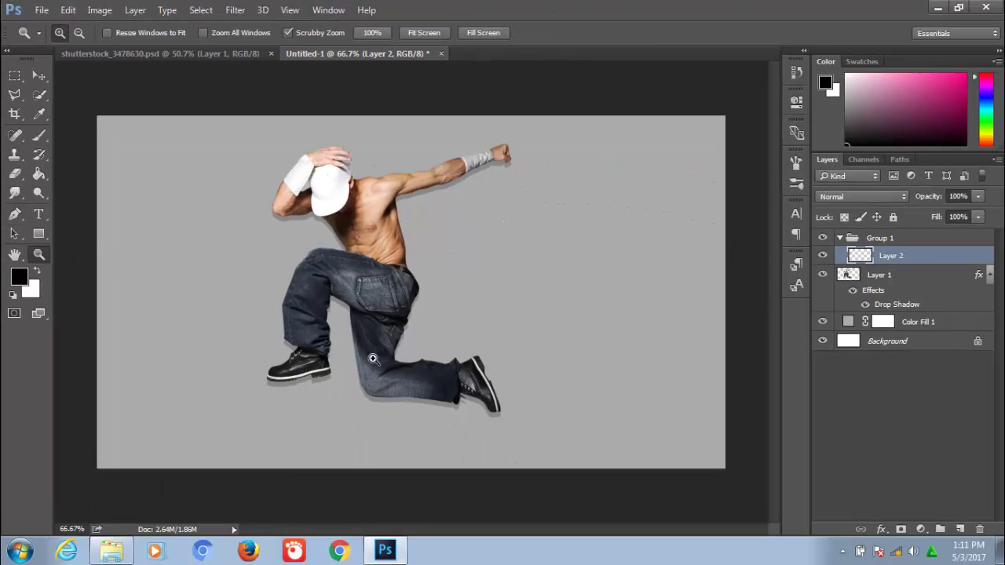
left_click(409, 365)
left_click(409, 366)
left_click(317, 269, "alt")
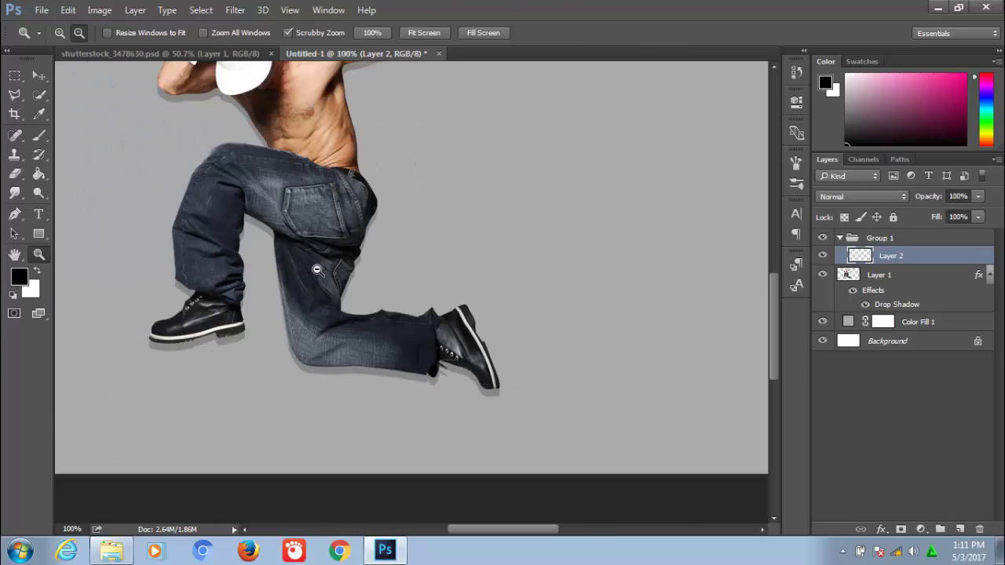
left_click_drag(325, 269, 370, 358)
key("p")
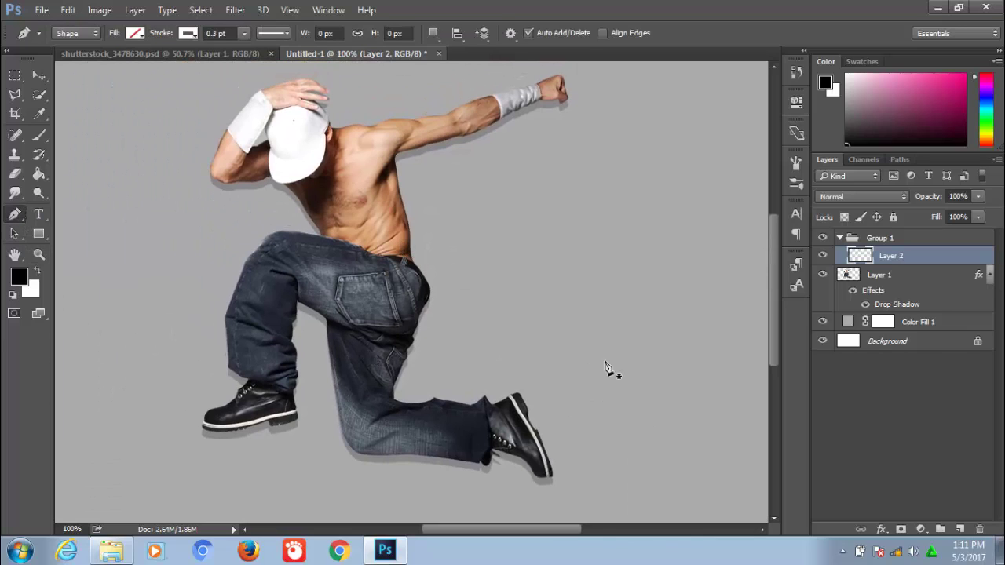
left_click(402, 158)
left_click(478, 139)
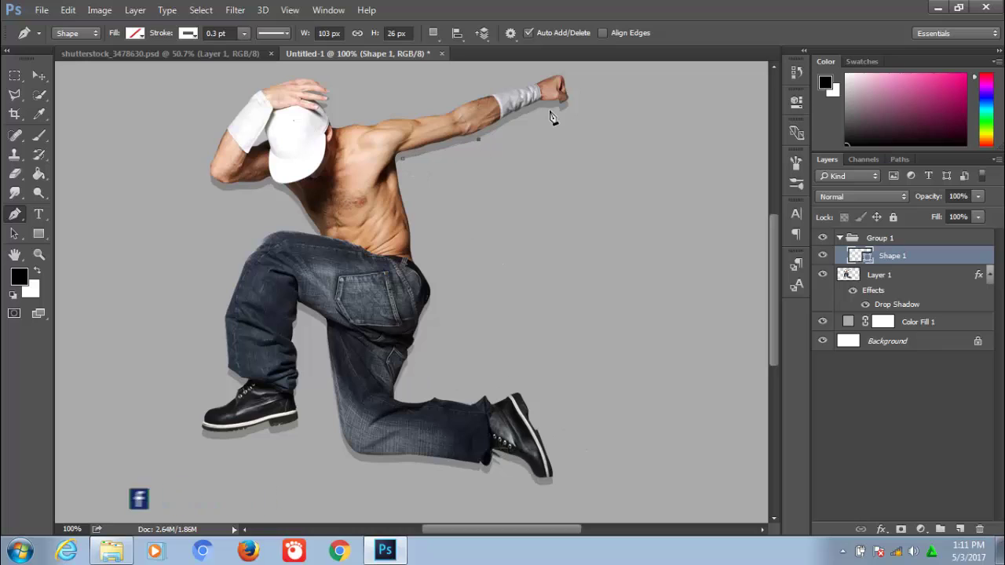
left_click(540, 105)
left_click(570, 108)
left_click(581, 77)
left_click(539, 64)
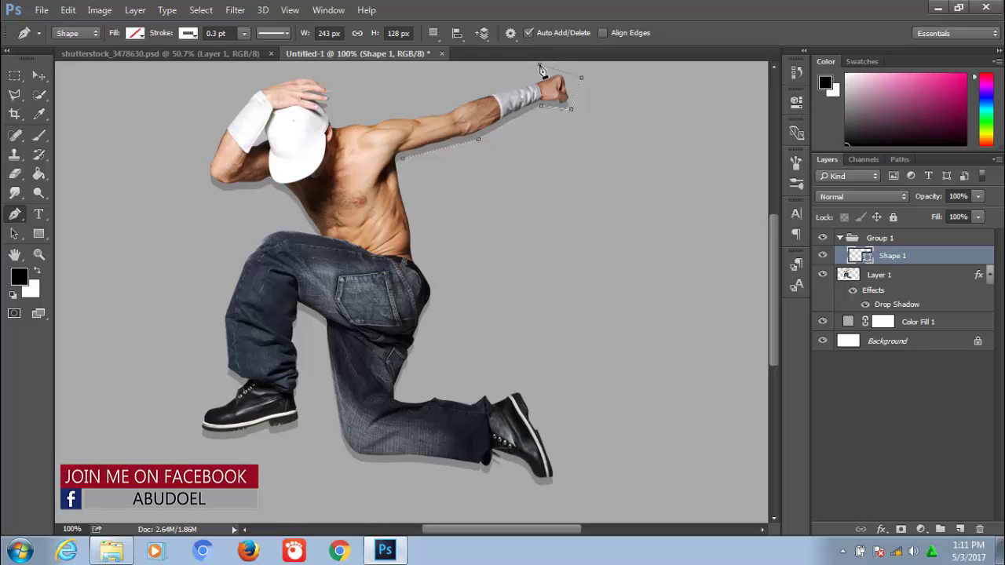
left_click(449, 102)
left_click(336, 113)
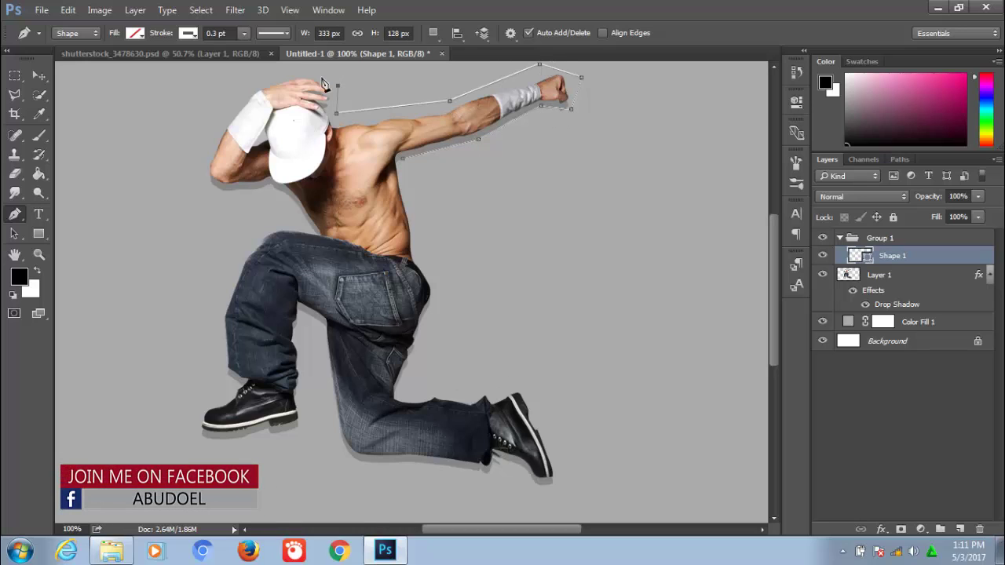
Step: Continue the outline over the cap and raised hand, under the elbow to the waist
left_click(295, 65)
left_click(239, 88)
left_click(194, 176)
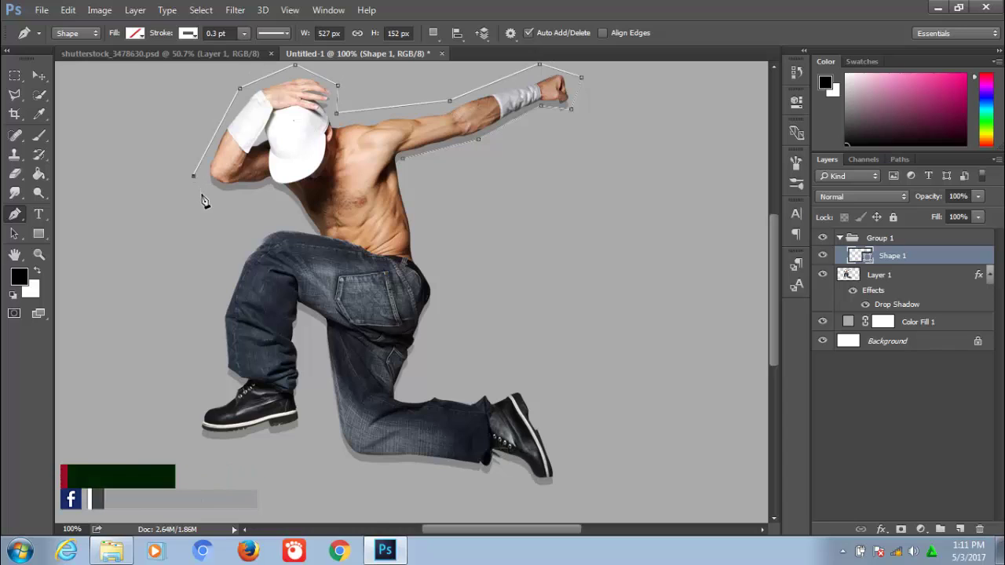
left_click(201, 194)
left_click(231, 197)
left_click(270, 186)
left_click(298, 219)
left_click(248, 227)
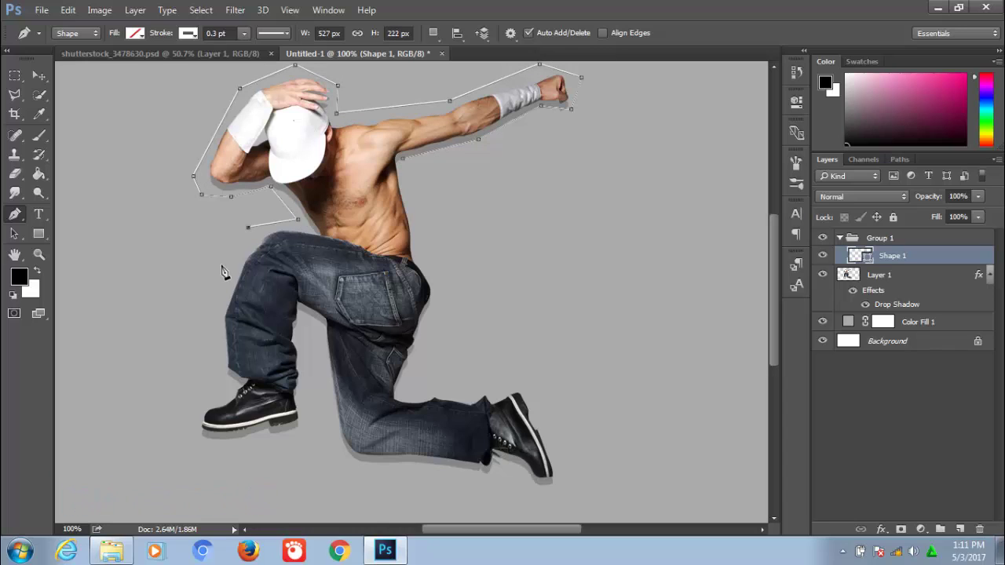
Step: Trace the outline down the legs and around both shoes, closing the Shape 1 path
left_click(216, 300)
left_click(223, 375)
left_click(190, 414)
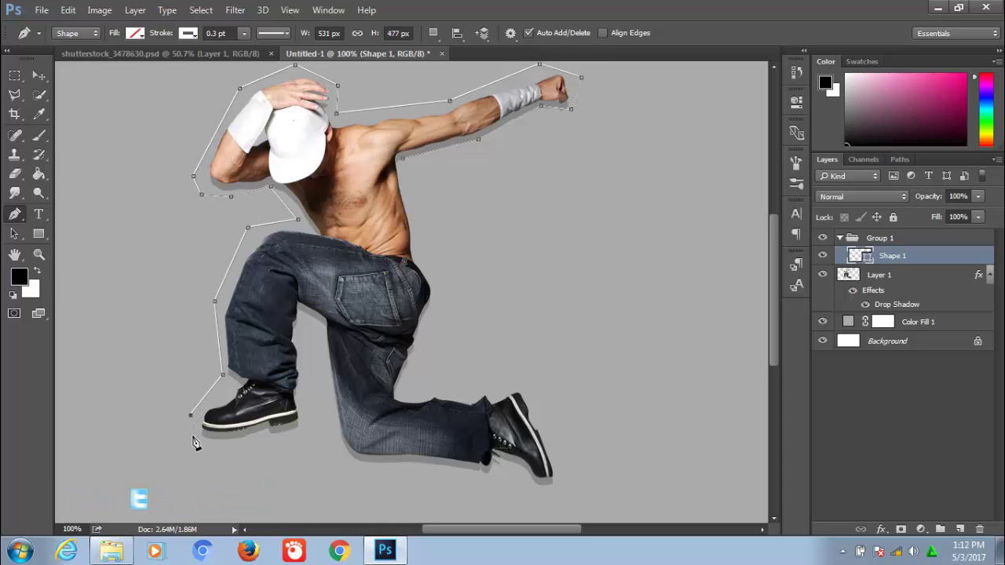
left_click(193, 440)
left_click(211, 445)
left_click(263, 433)
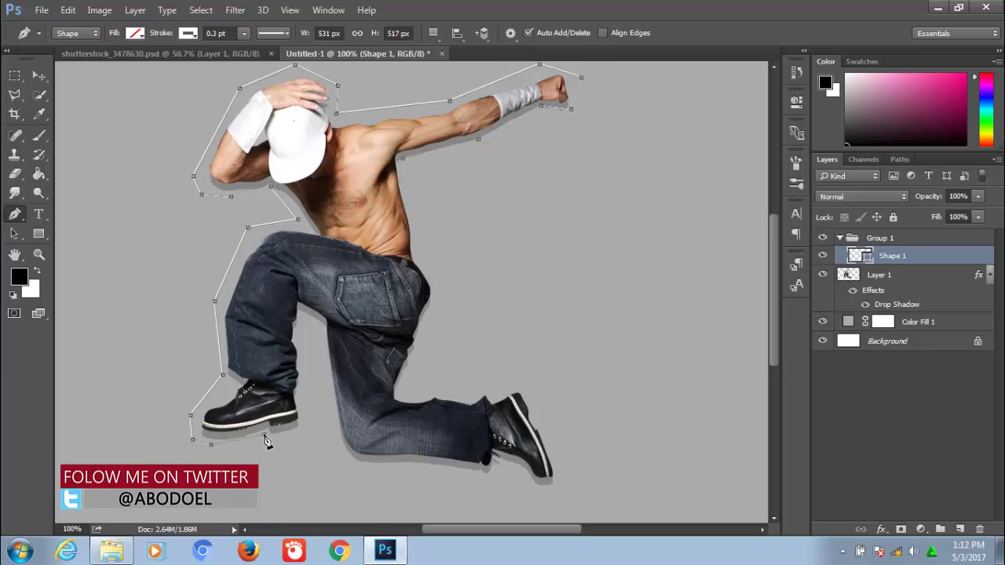
left_click(355, 470)
left_click(493, 474)
left_click(546, 495)
left_click(568, 469)
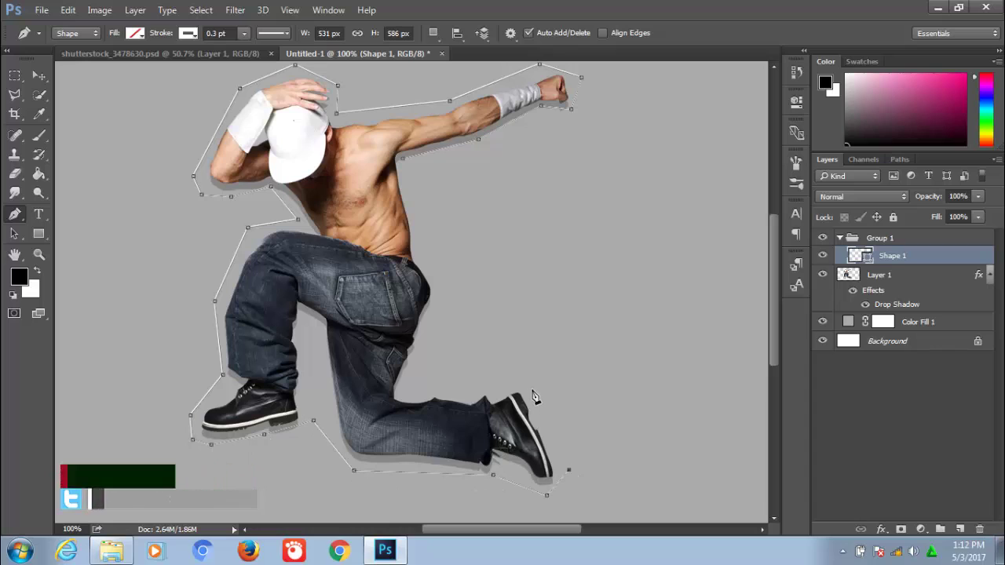
left_click(532, 391)
left_click(505, 371)
left_click(458, 392)
left_click(408, 382)
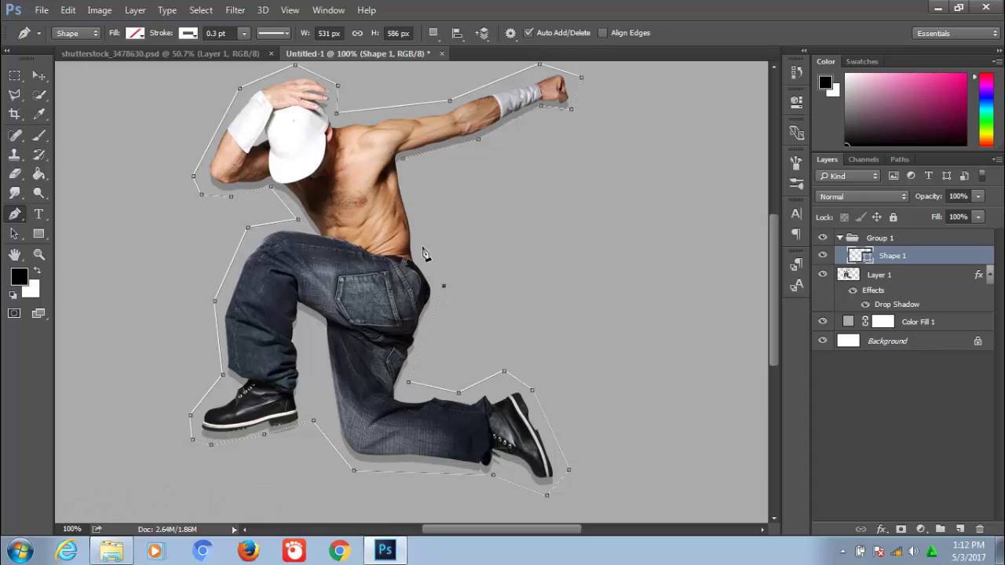
left_click(402, 159)
Step: On a new layer, zoom in and draw the first white mesh shape across both shoes
left_click(961, 527)
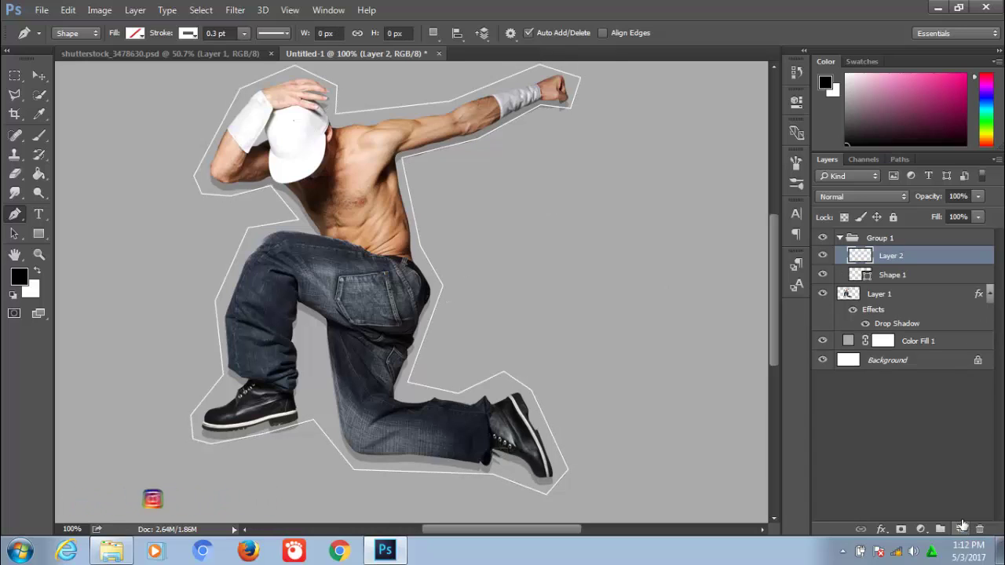
left_click(534, 399, "ctrl")
left_click_drag(534, 399, 597, 258)
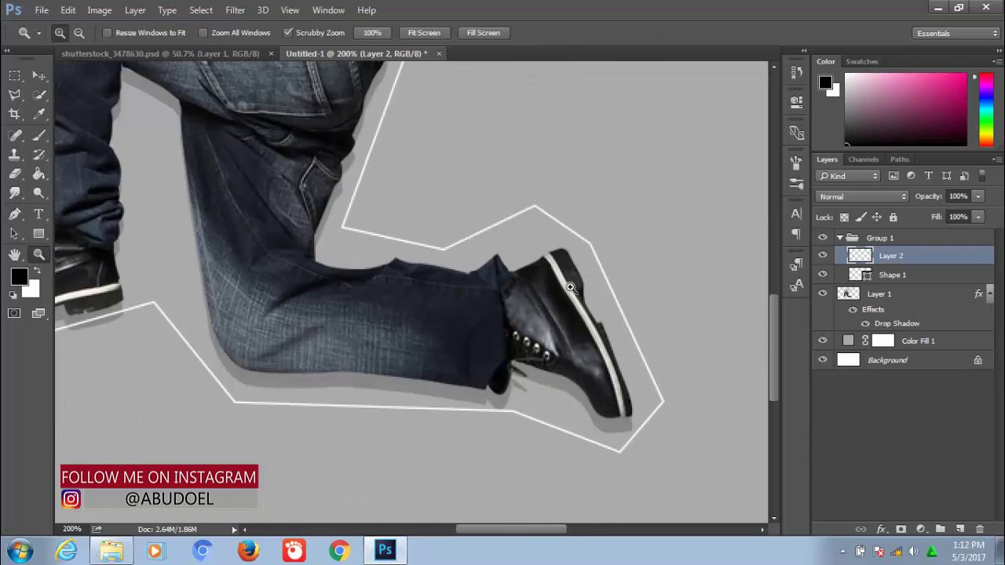
left_click(590, 244)
left_click(514, 412)
left_click(444, 250)
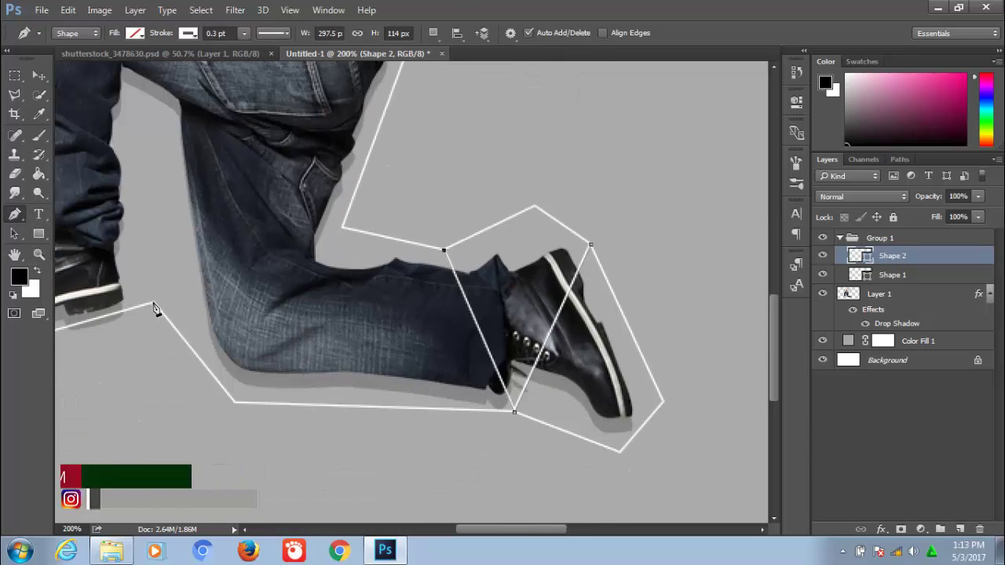
left_click(154, 305)
left_click_drag(155, 308, 421, 339)
left_click(177, 330)
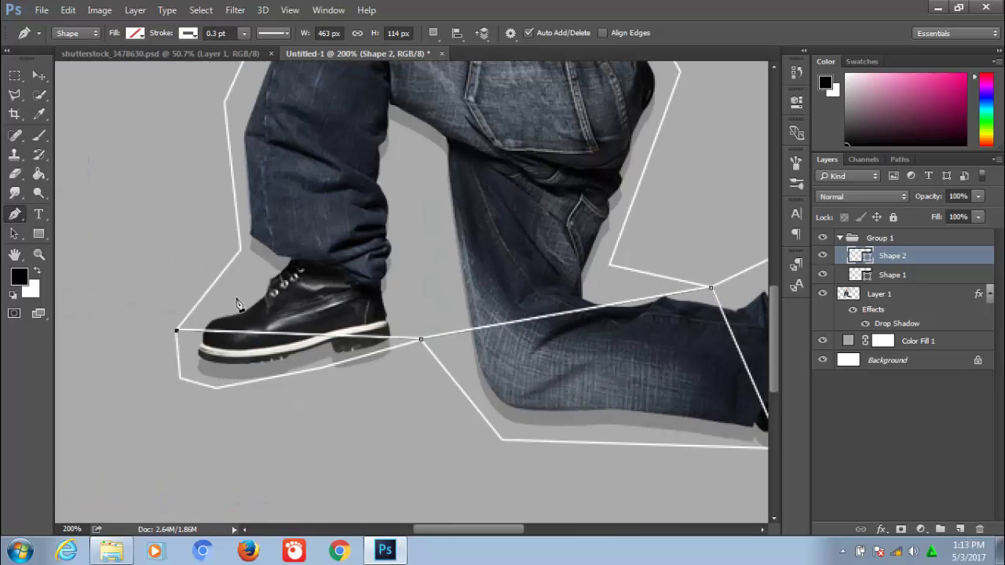
scroll(517, 196, "up", 5)
scroll(628, 353, "down", 5)
scroll(629, 354, "right", 5)
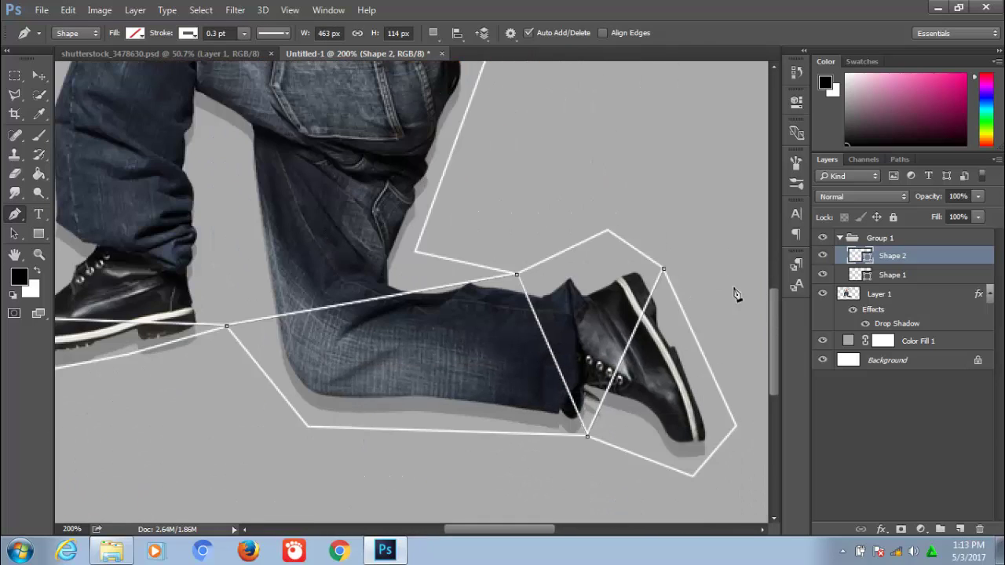
Step: Add a triangle over the right shoe and a mesh line from shoe top across the shin
left_click(960, 530)
left_click(735, 424)
left_click(617, 369)
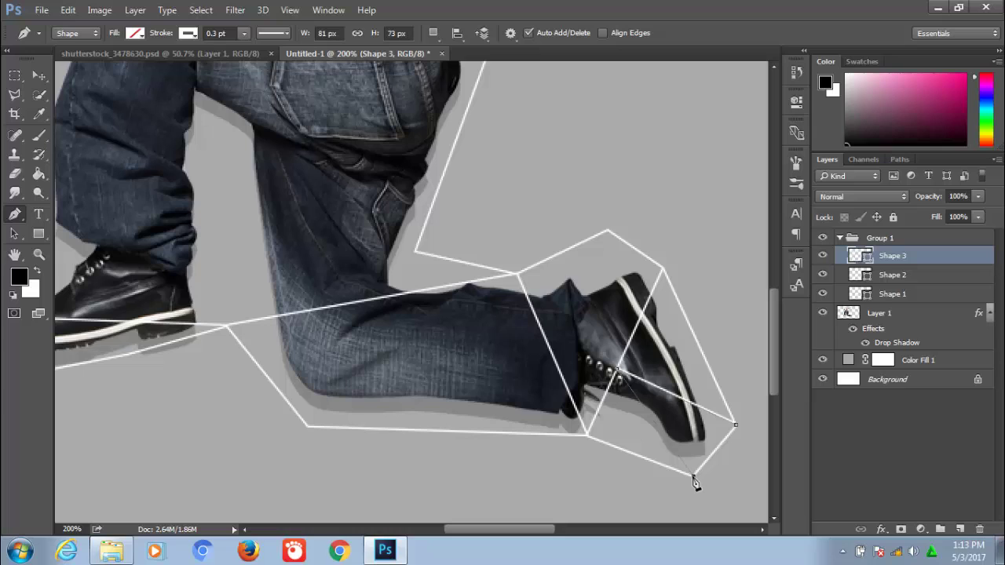
left_click(693, 475)
left_click(958, 528)
left_click(662, 269)
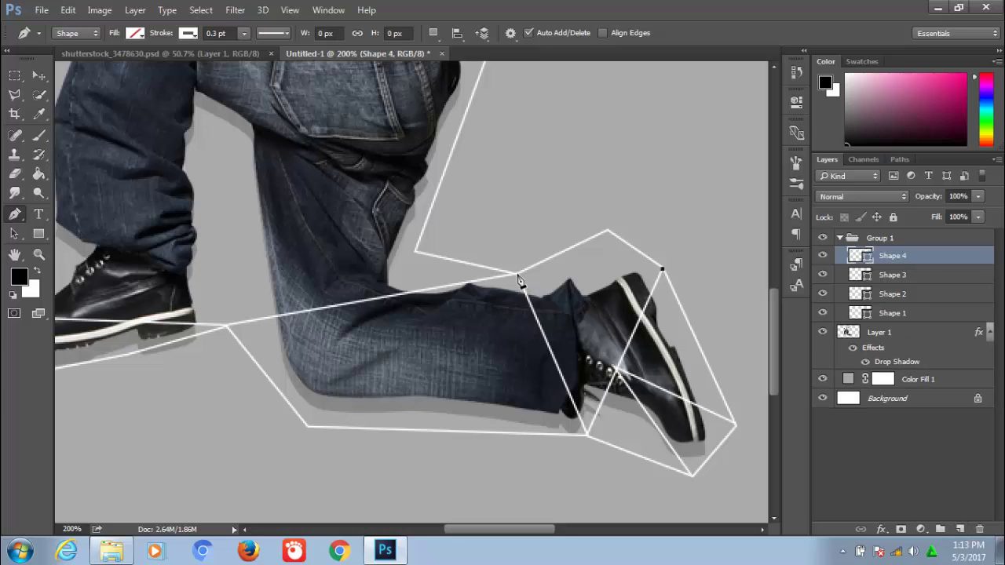
left_click(548, 340)
left_click(370, 344)
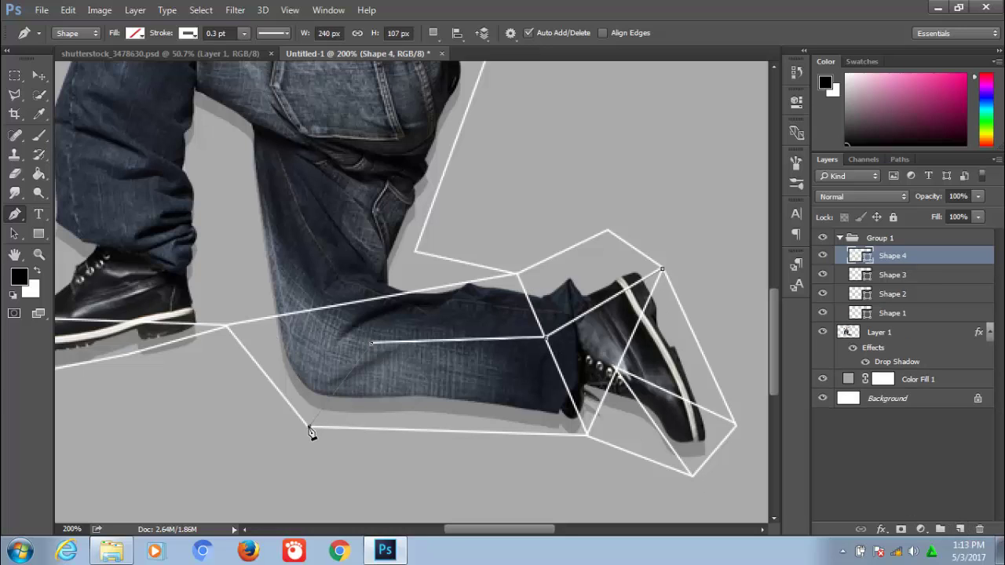
left_click(309, 427)
Step: Draw mesh lines from the shin to the knee and up across the left thigh
left_click(958, 528)
left_click(371, 343)
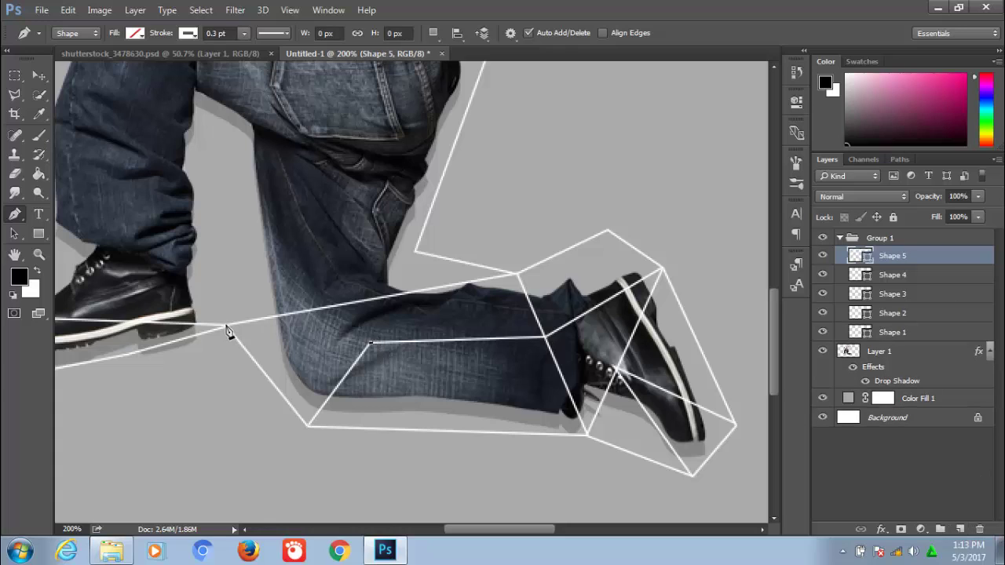
left_click(227, 326)
left_click(227, 141)
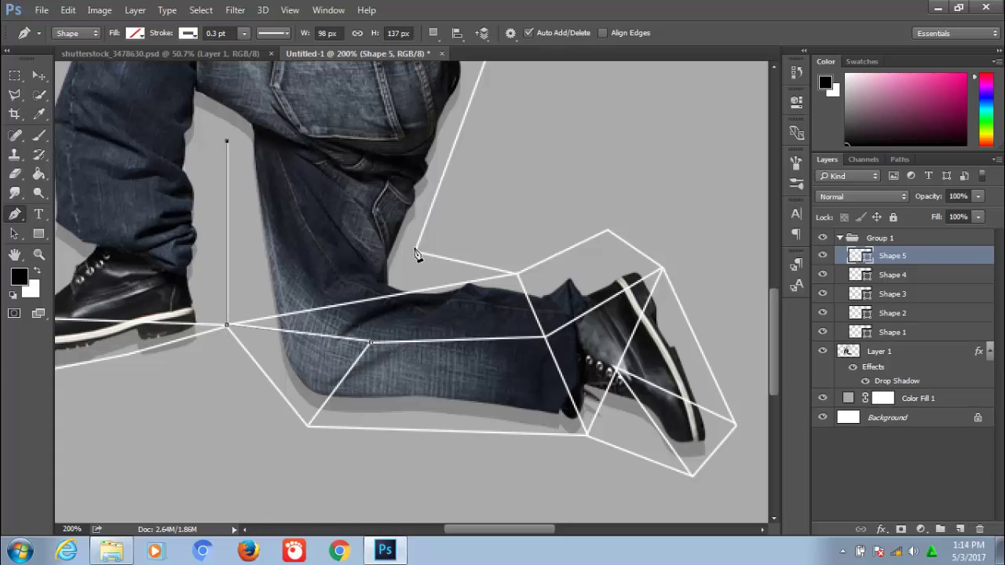
left_click(414, 249)
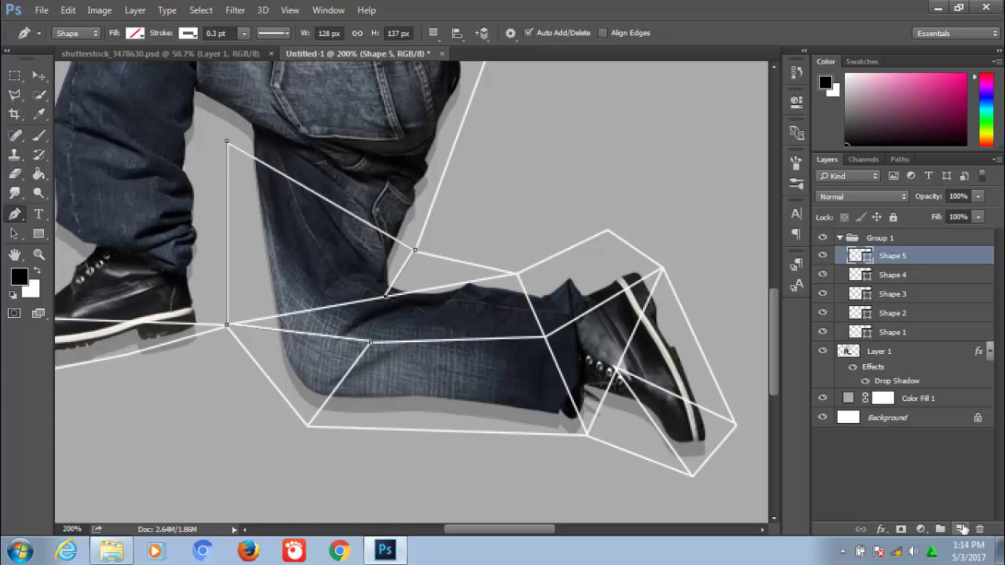
left_click(958, 528)
left_click_drag(522, 267, 708, 395)
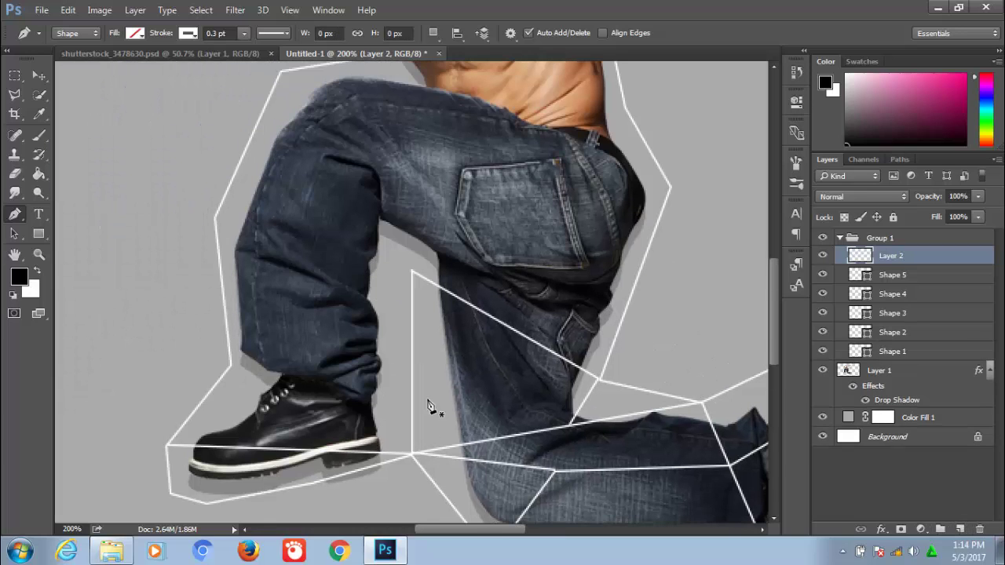
left_click(412, 454)
left_click(214, 216)
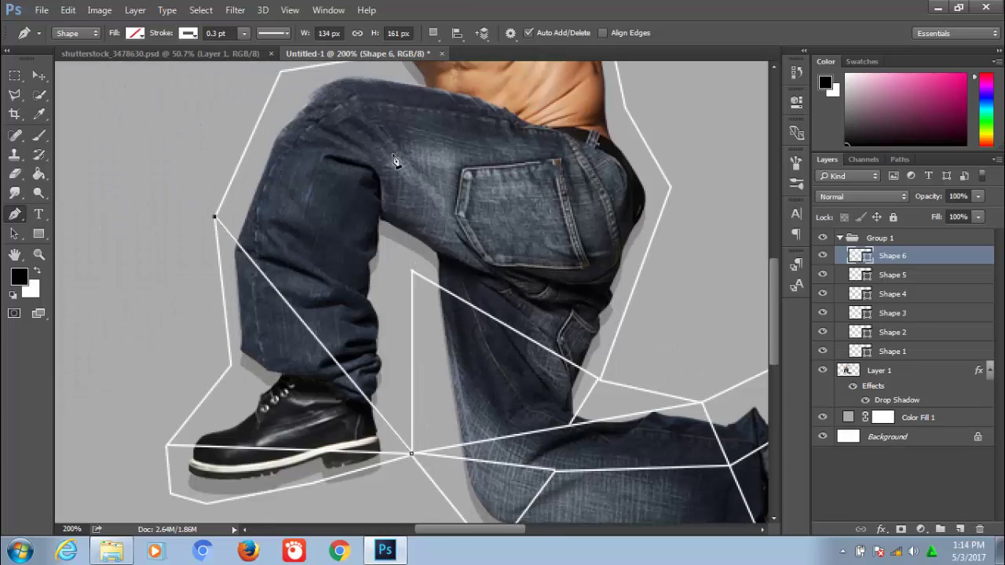
left_click(280, 71)
left_click_drag(280, 70, 222, 230)
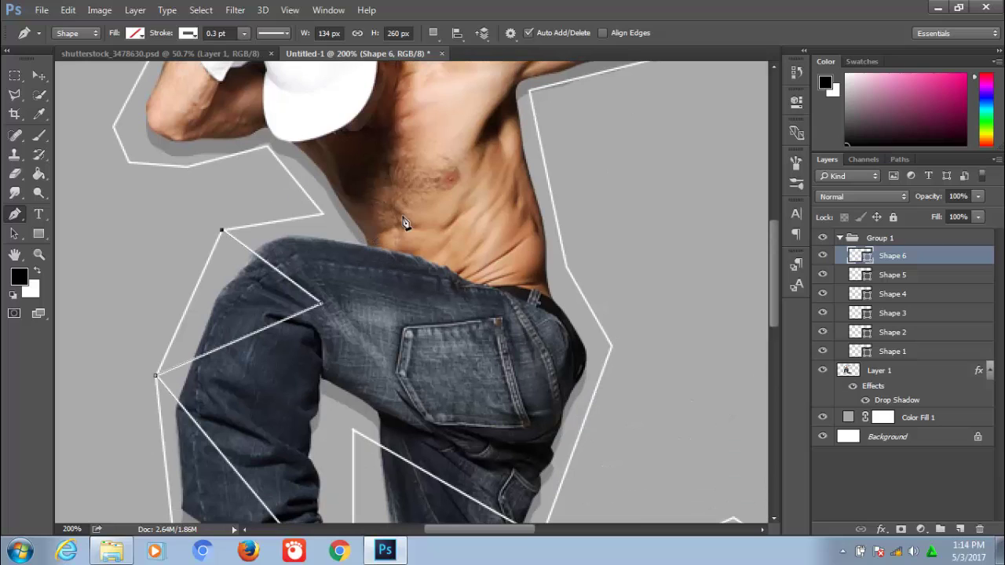
Step: Outline the lower torso with a closed mesh shape from hip through belt, chest and thigh
left_click(958, 529)
left_click(611, 346)
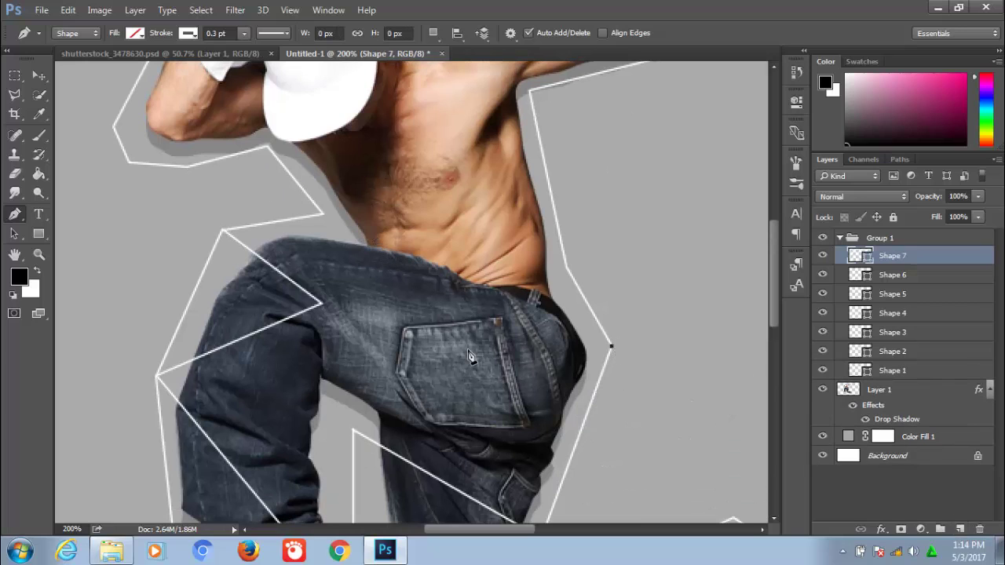
left_click(465, 280)
left_click(530, 91)
left_click(401, 151)
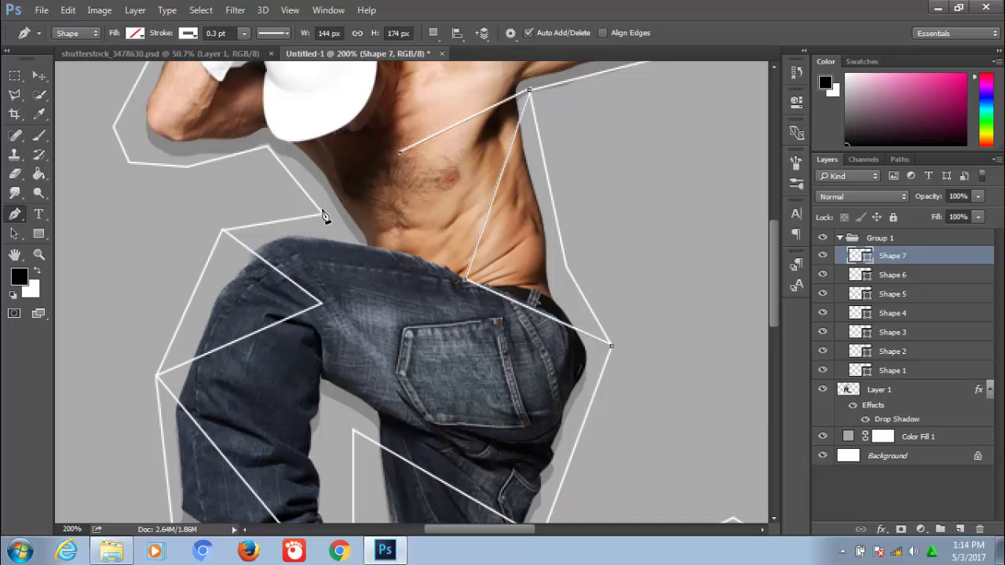
left_click(322, 212)
left_click(321, 302)
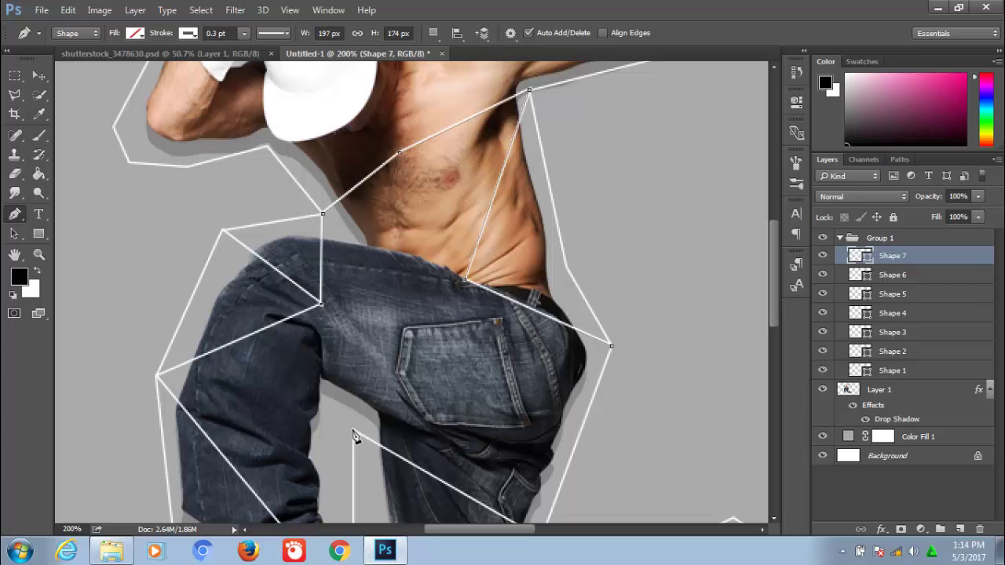
left_click(354, 431)
left_click(611, 346)
left_click(958, 529)
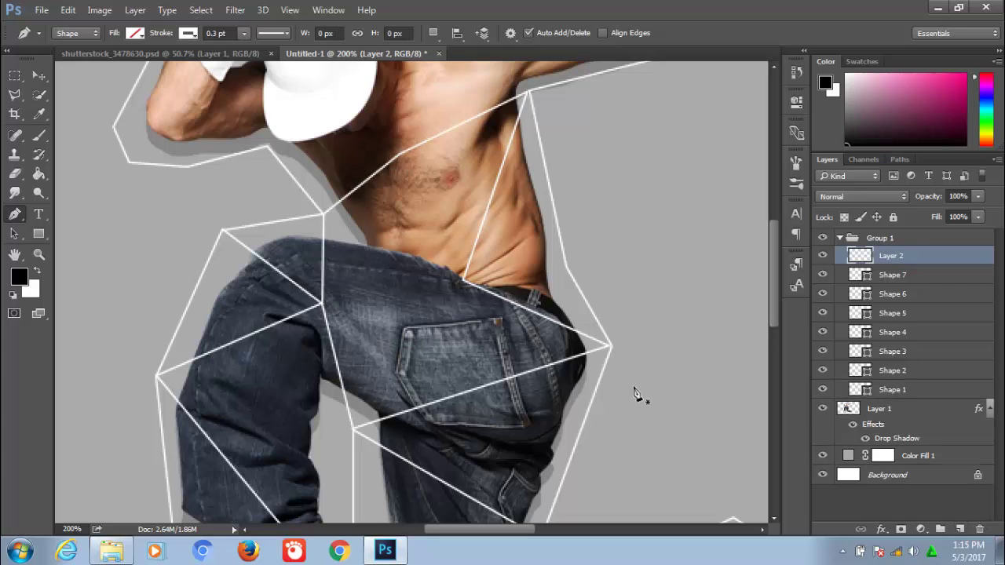
Step: Draw a mesh line across the chest up to the neck and right shoulder
left_click(464, 281)
left_click(322, 213)
left_click_drag(409, 60, 357, 203)
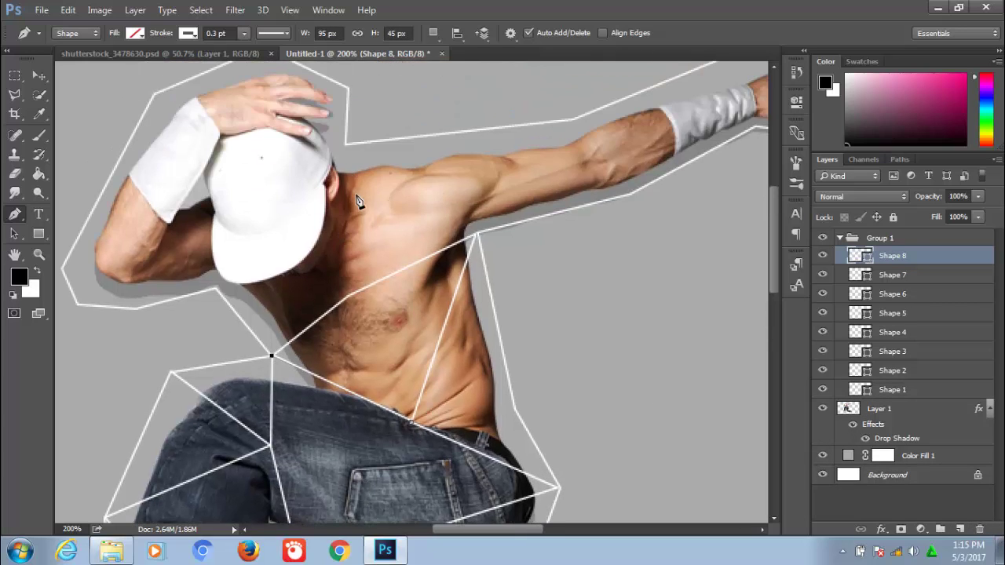
left_click(308, 277)
left_click(348, 296)
left_click(346, 144)
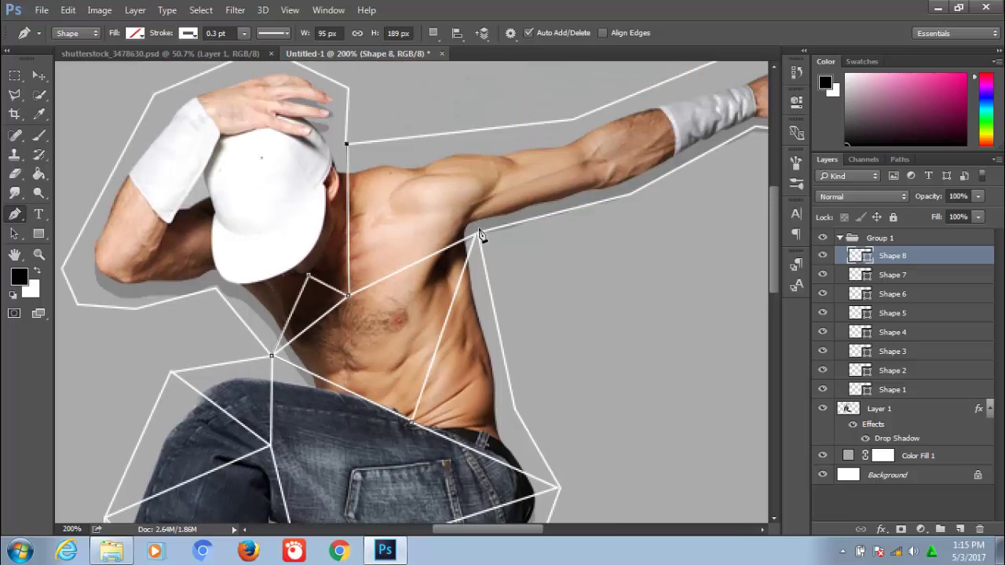
left_click(479, 234)
Step: Add closed mesh triangles on the hip and on the left thigh, each on its own layer
left_click(959, 529)
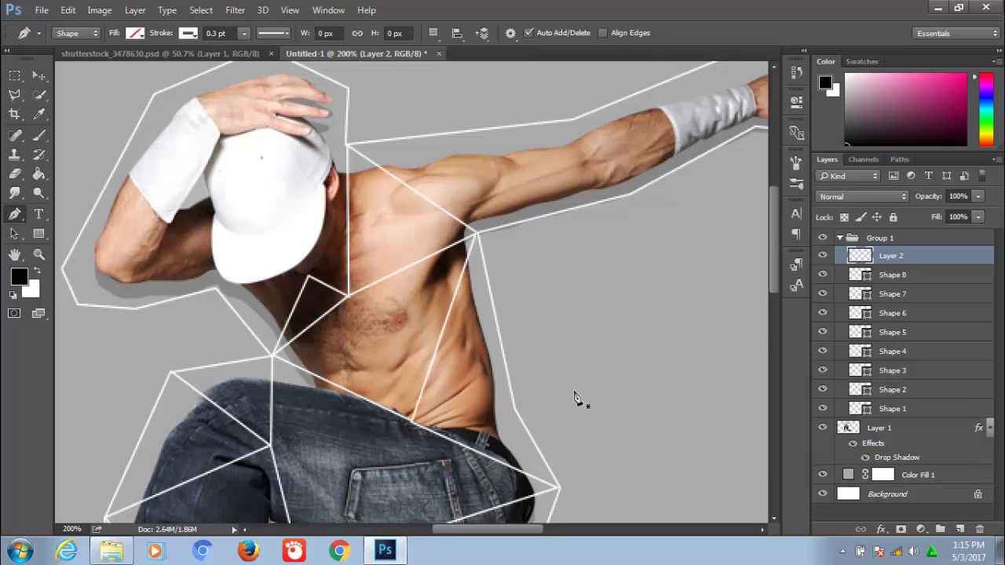
left_click_drag(579, 399, 619, 168)
left_click(451, 189)
left_click(311, 213)
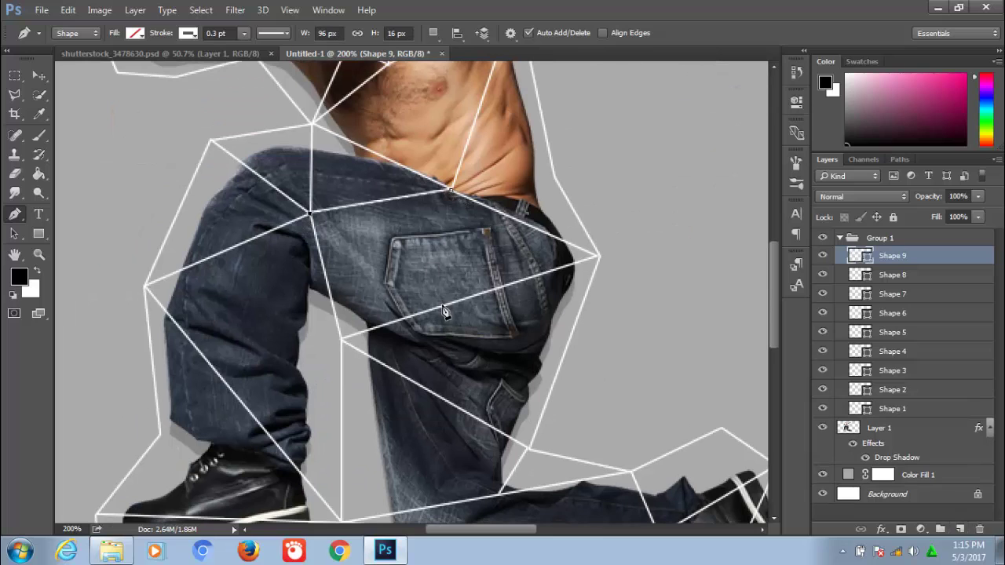
left_click(442, 304)
left_click(451, 190)
left_click(960, 530)
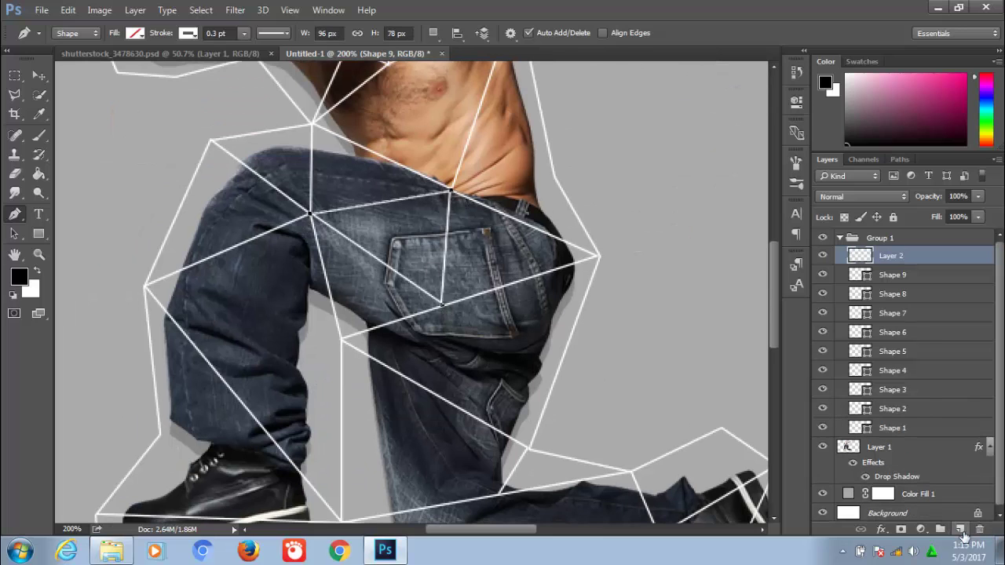
left_click(342, 339)
left_click(211, 258)
left_click(236, 397)
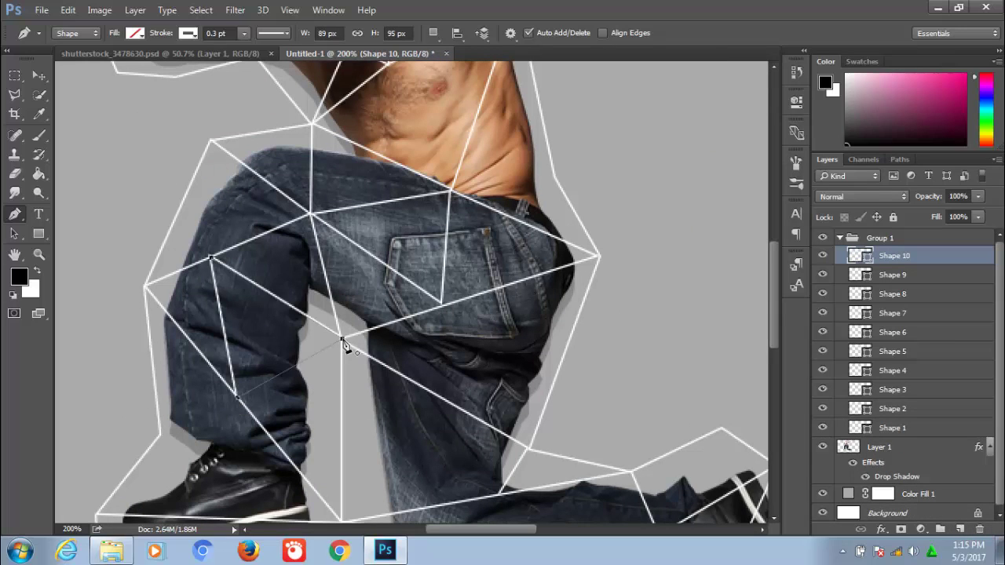
left_click(342, 340)
Step: Triangulate the lower leg and left boot from ankle and heel to toe and sole
left_click_drag(597, 265, 633, 83)
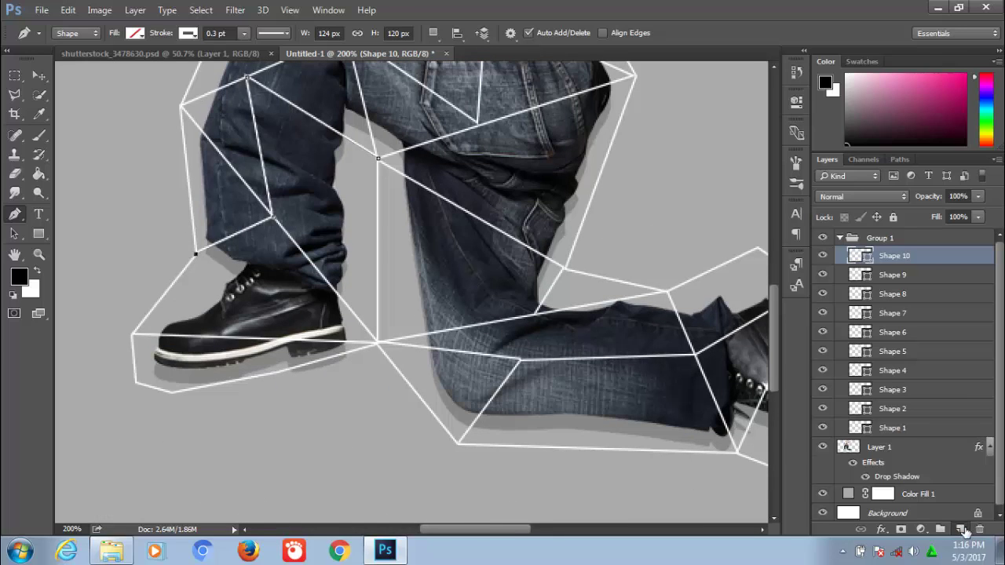
left_click(963, 531)
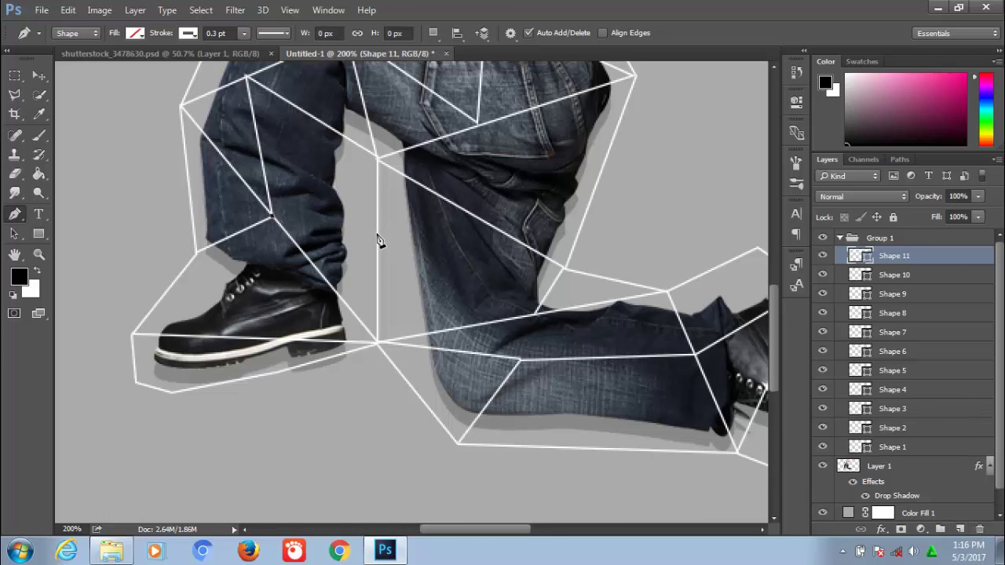
left_click(314, 119)
left_click(271, 212)
left_click(323, 276)
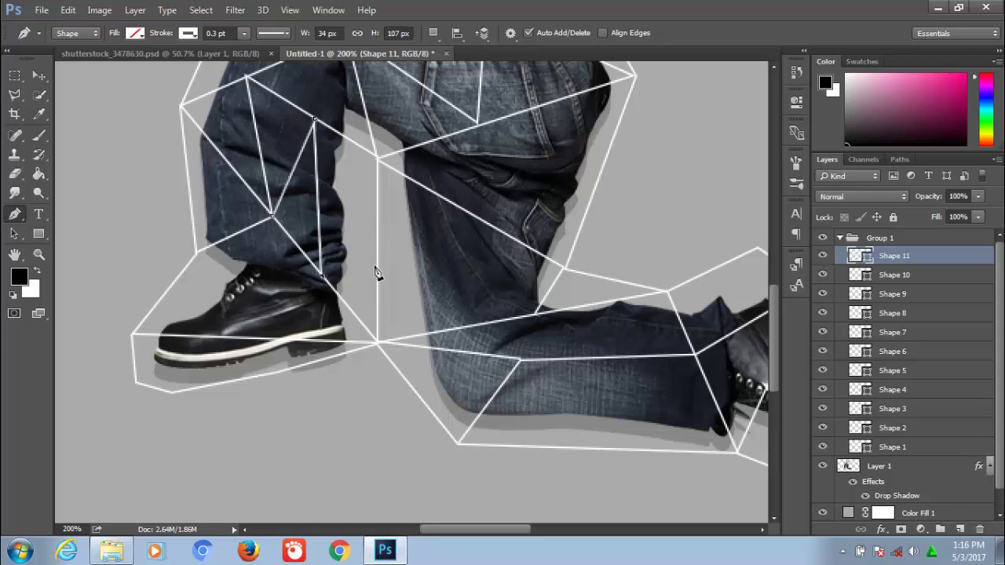
left_click(962, 529)
left_click(323, 276)
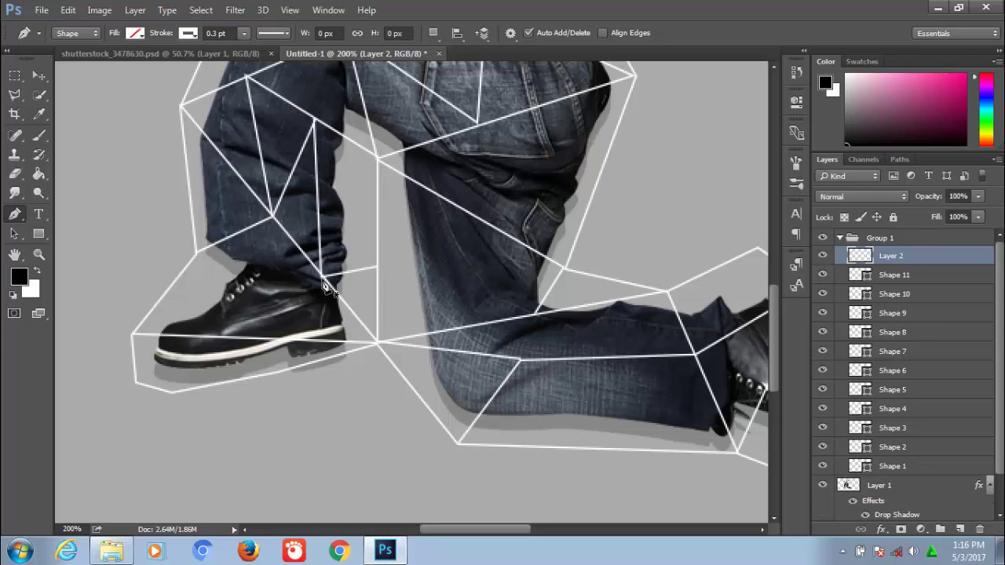
left_click(133, 333)
left_click(172, 391)
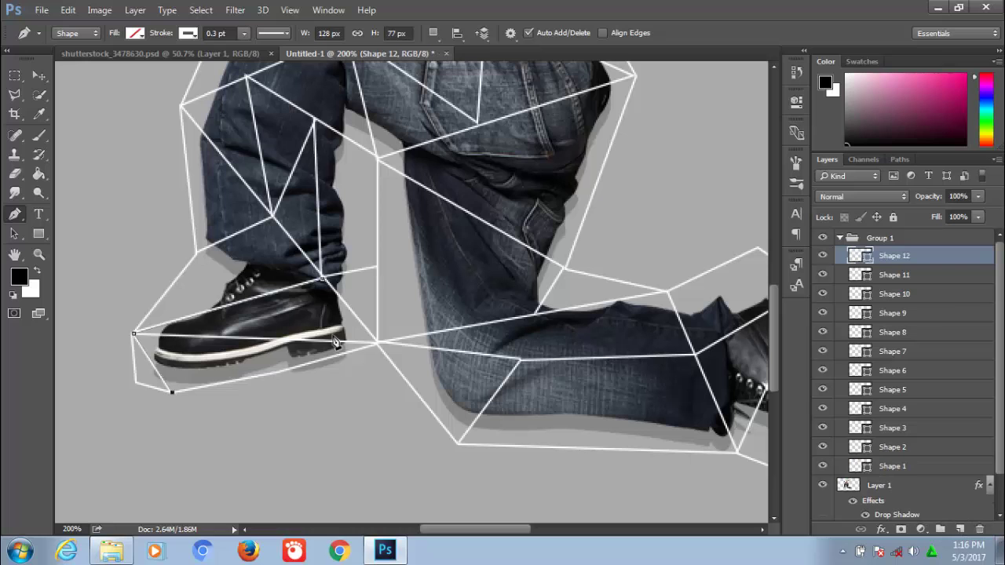
Step: Draw a mesh line around the raised arm and over the cap
left_click(960, 529)
scroll(628, 385, "up", 5)
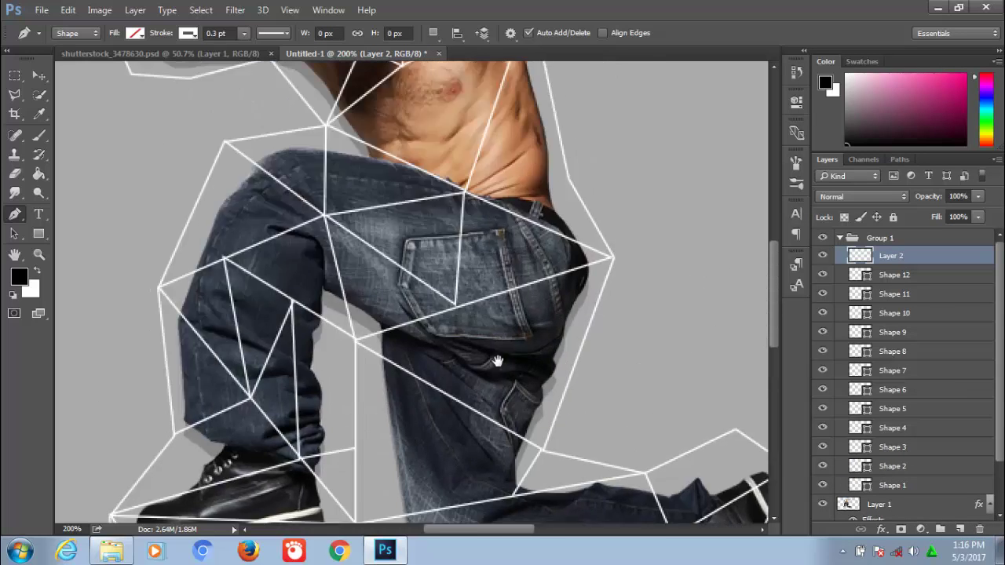
scroll(489, 359, "up", 3)
scroll(534, 246, "up", 2)
left_click(136, 285)
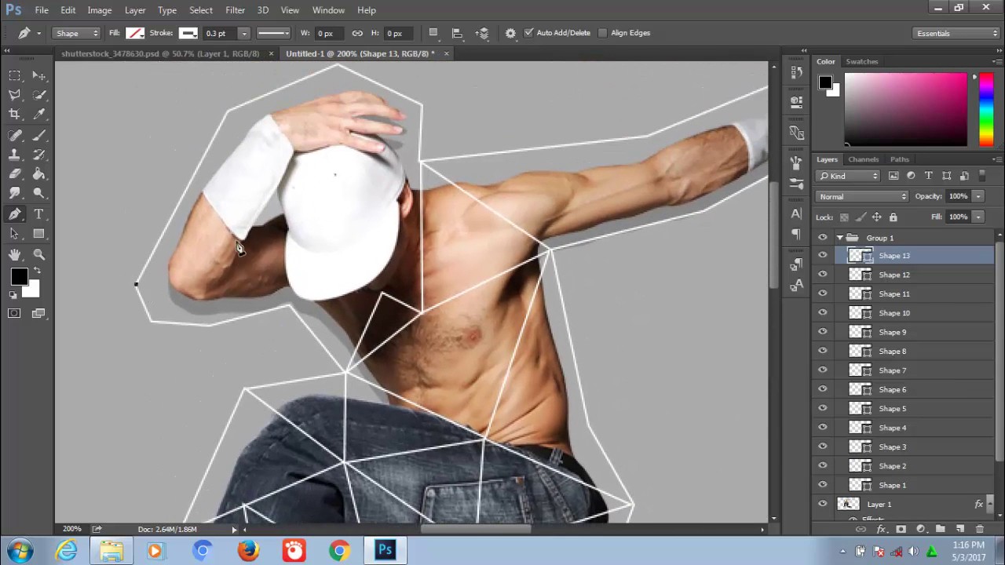
left_click(230, 265)
left_click(212, 324)
key("ctrl+z")
left_click(227, 110)
left_click(343, 140)
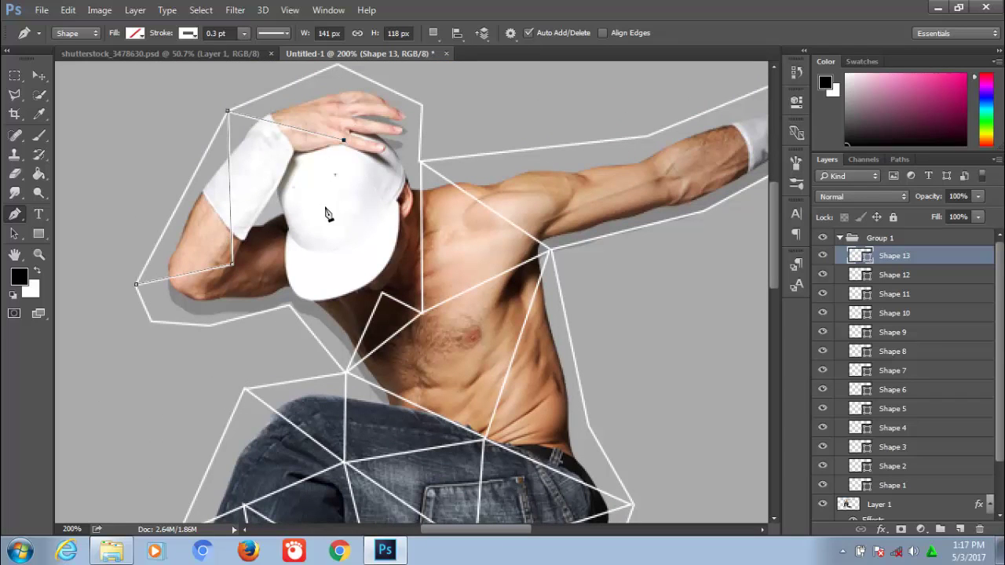
left_click(295, 221)
left_click(382, 295)
left_click(289, 308)
key("Return")
Step: Add a second line triangulating the cap and running down toward the elbow
left_click(342, 142)
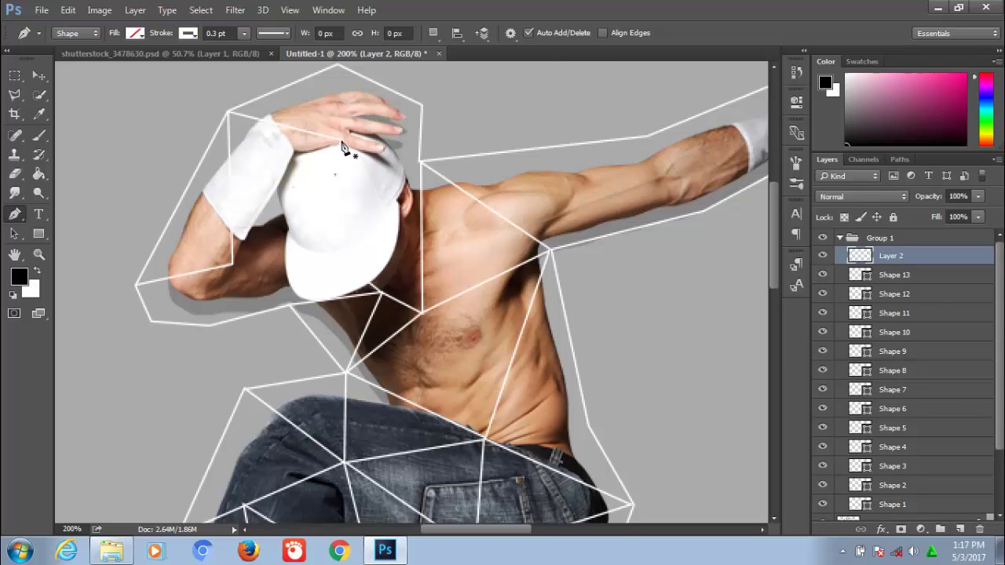
left_click(421, 161)
left_click(293, 223)
left_click(289, 305)
left_click(233, 265)
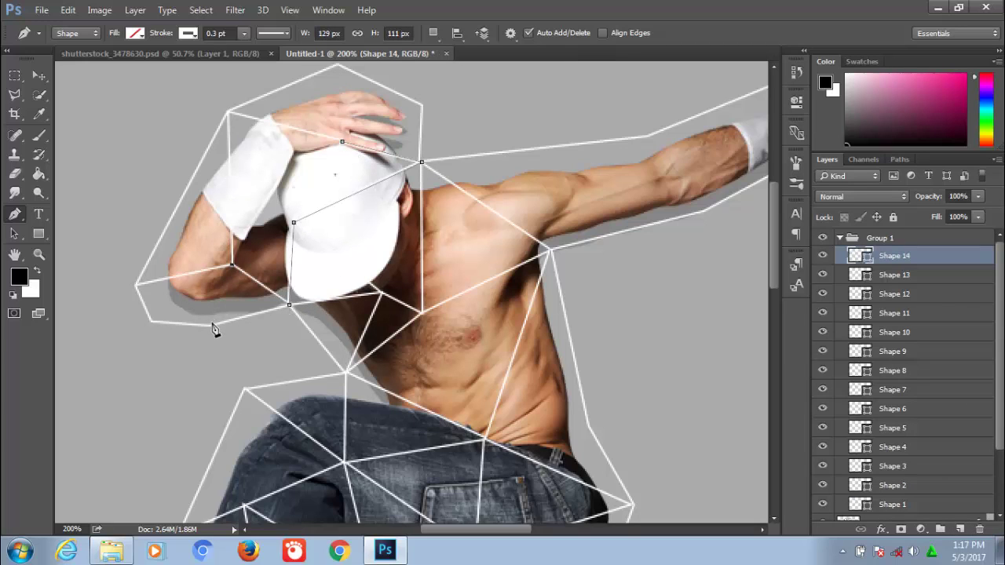
left_click(210, 325)
Step: Run a mesh line from the shoulder along the outstretched arm to the wristband and fist
left_click(959, 530)
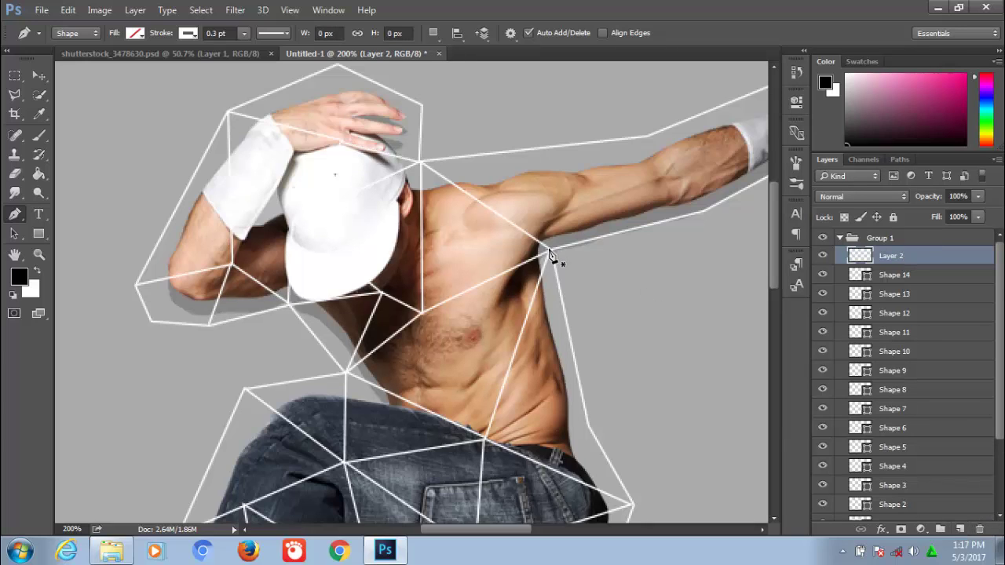
left_click(550, 252)
left_click(559, 146)
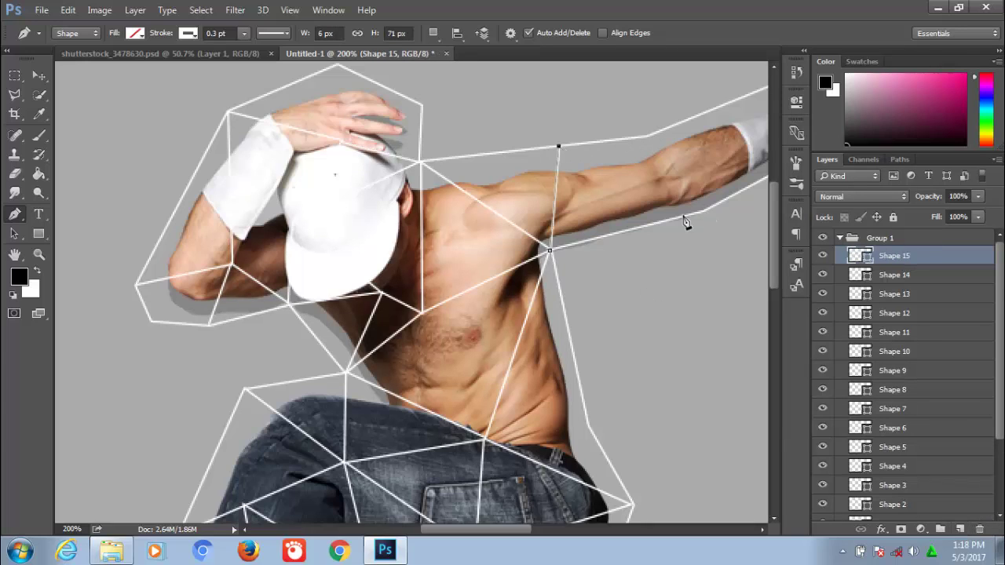
left_click(706, 219)
left_click_drag(705, 219, 524, 235)
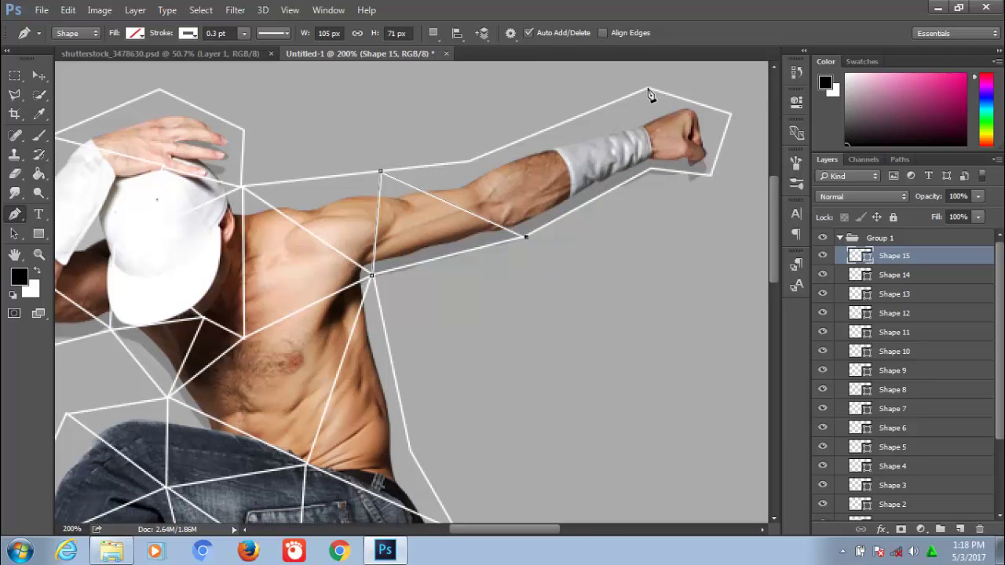
left_click(648, 93)
left_click(711, 174)
Step: Add lines across the fist and forearm, closing the upper-arm triangle at the shoulder
left_click(960, 529)
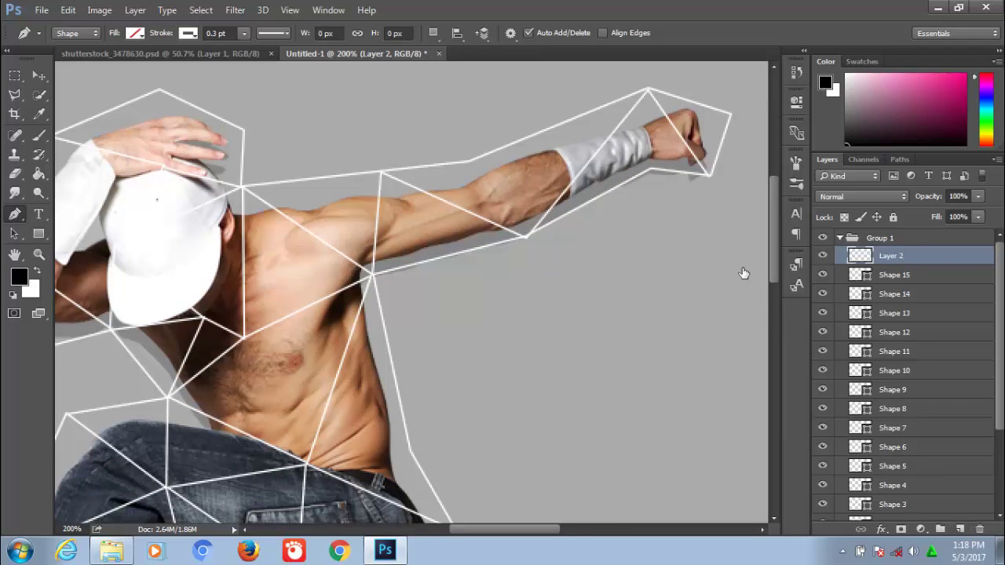
left_click(651, 168)
left_click(601, 147)
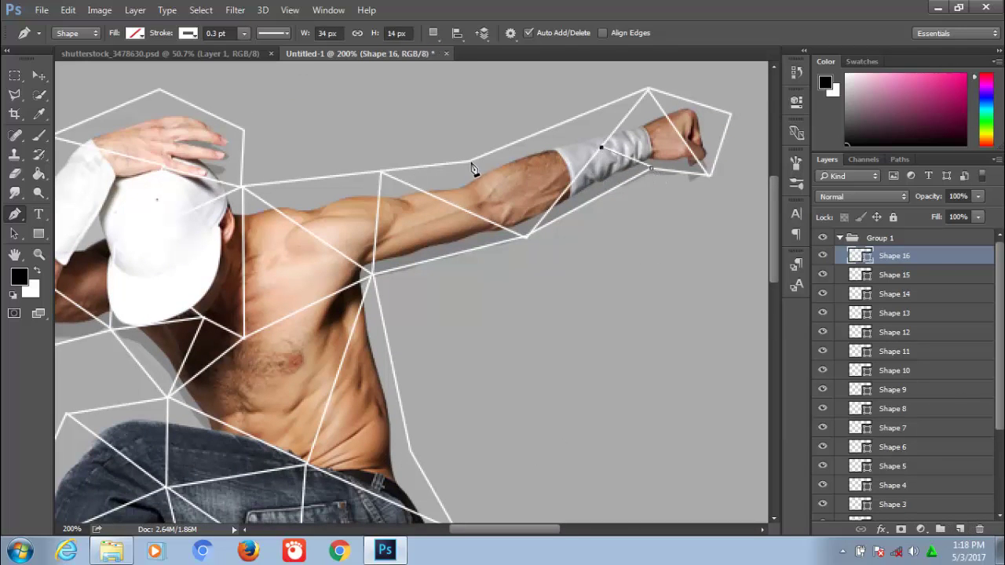
left_click(470, 161)
left_click(459, 205)
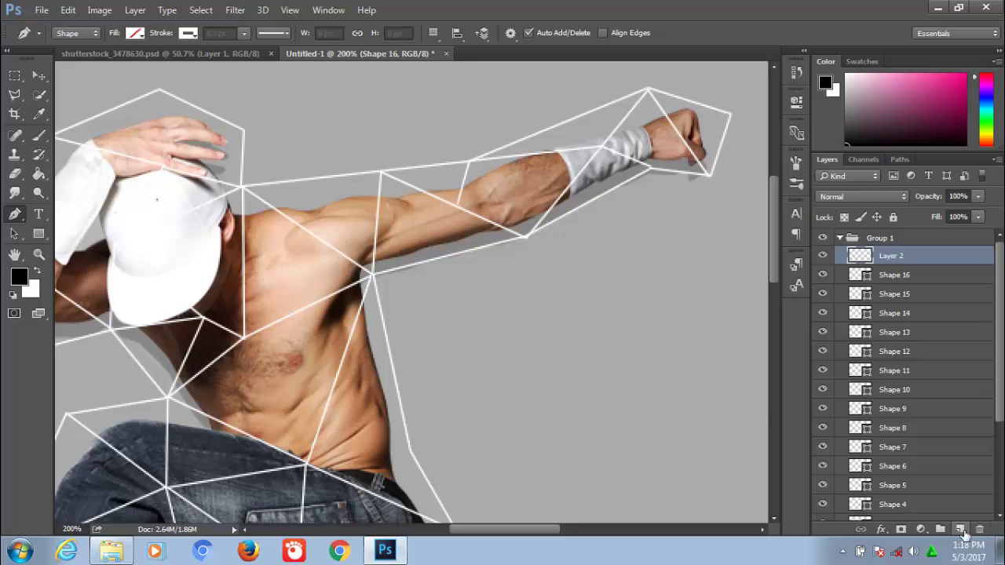
left_click(959, 529)
left_click(457, 207)
left_click(424, 261)
left_click(382, 173)
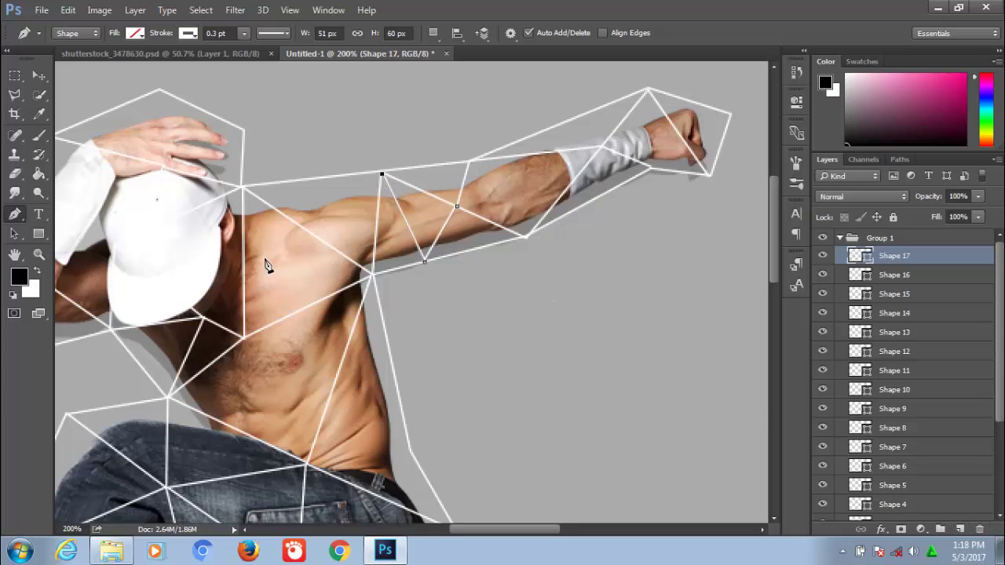
key("Escape")
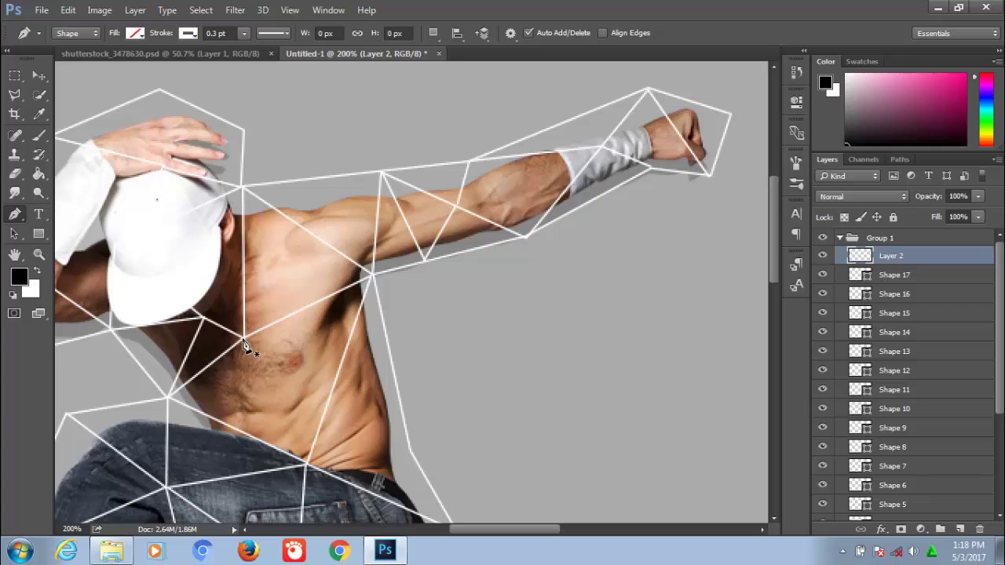
Step: Draw triangulating lines across the chest and down the torso's right side to the waist
left_click(307, 464)
left_click(332, 387)
left_click(169, 397)
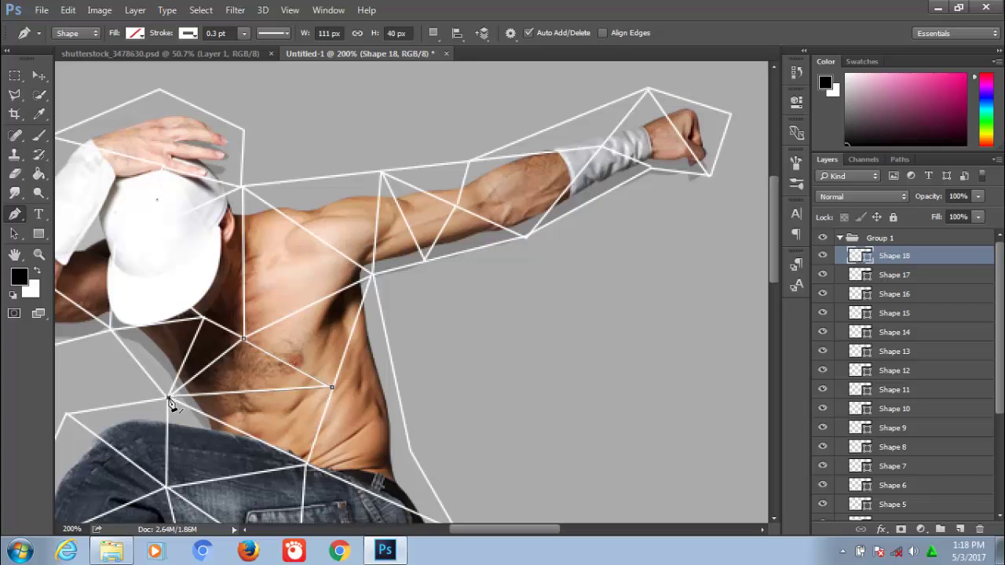
key("Escape")
left_click(332, 387)
left_click(409, 452)
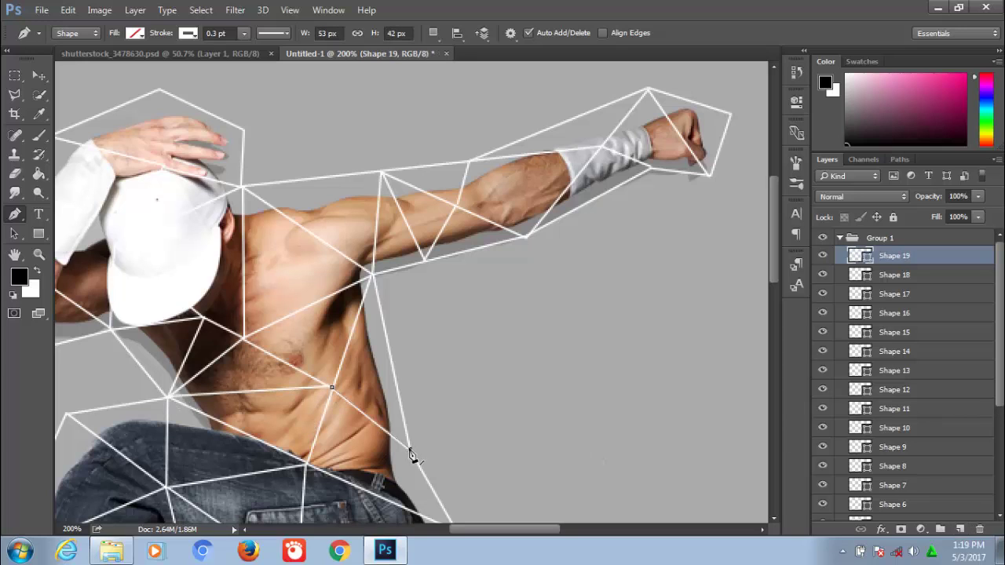
left_click(385, 498)
left_click_drag(184, 283, 424, 280)
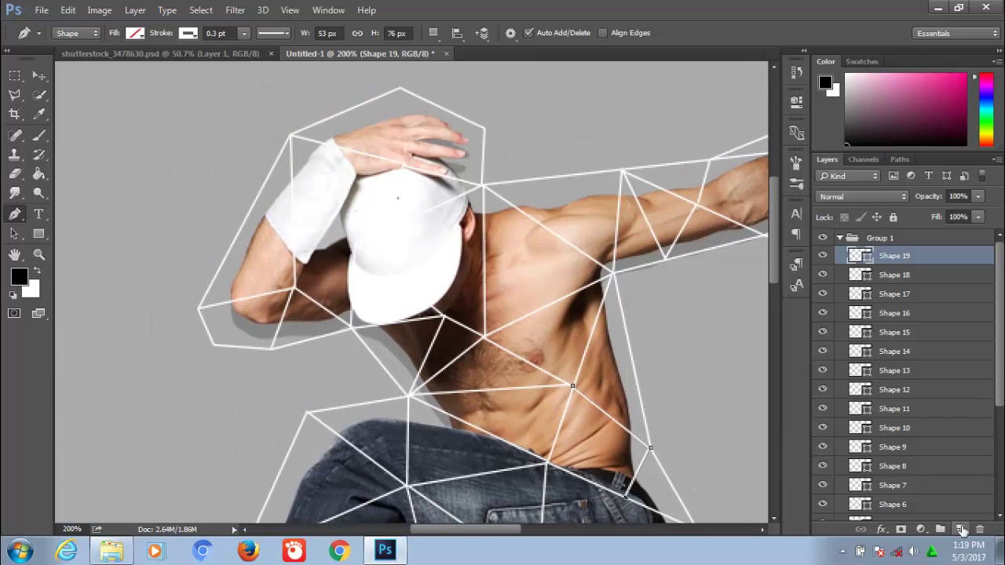
key("Escape")
Step: Draw a triangle over the hand on the cap, then fit the whole image on screen
left_click(403, 163)
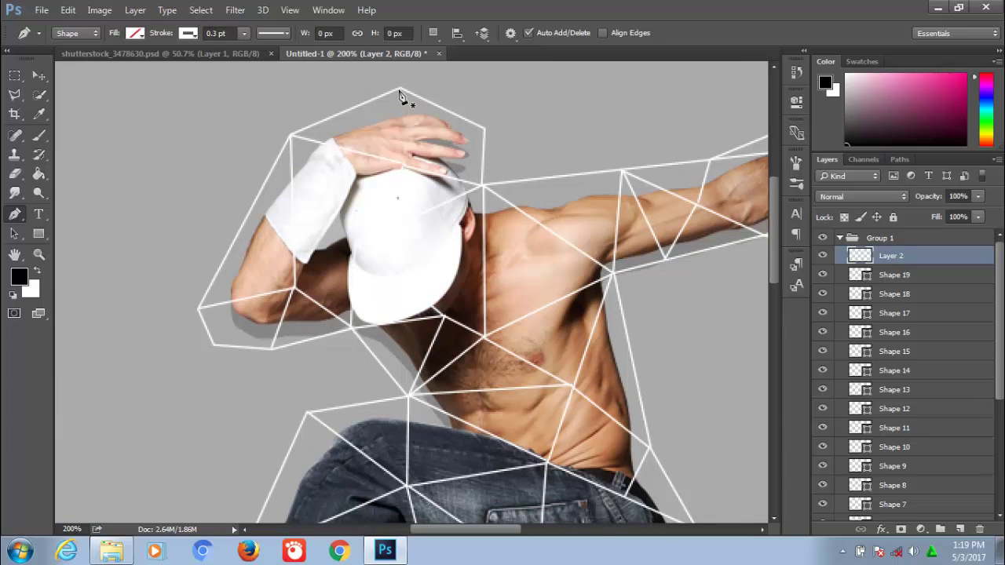
left_click(400, 89)
left_click(369, 154)
left_click(484, 128)
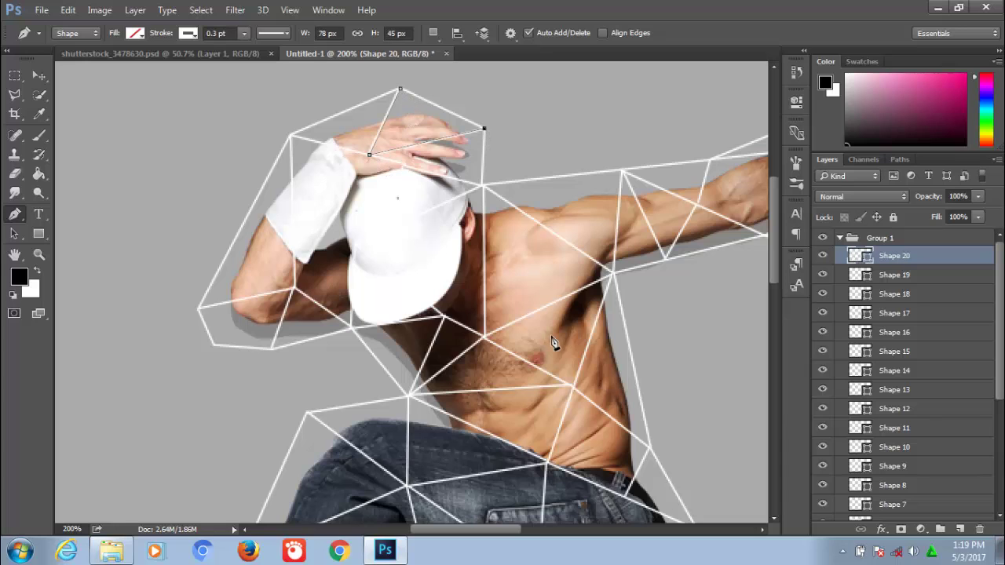
key("ctrl+0")
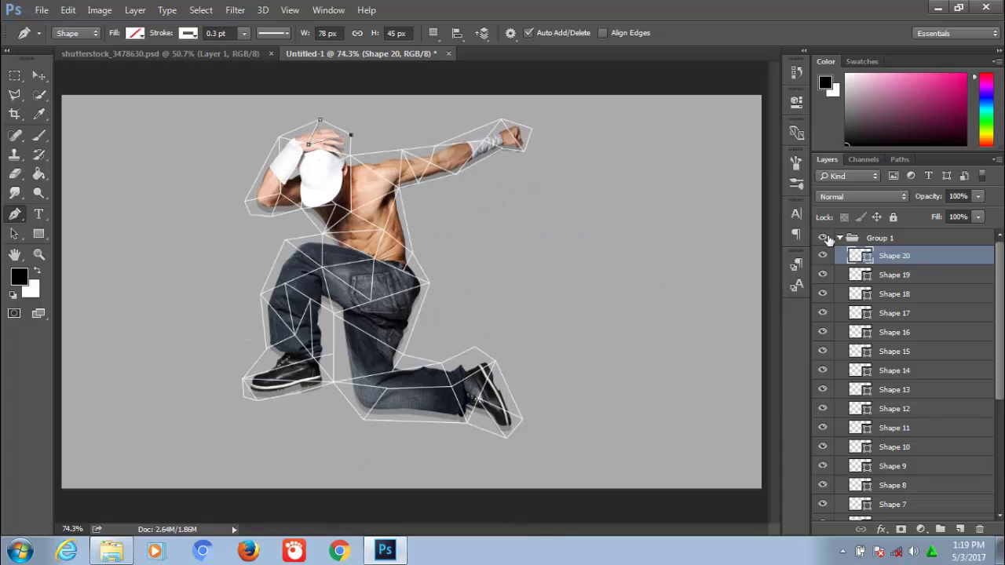
Step: Collapse the mesh group and put a new layer inside a new group named 'line'
left_click(841, 237)
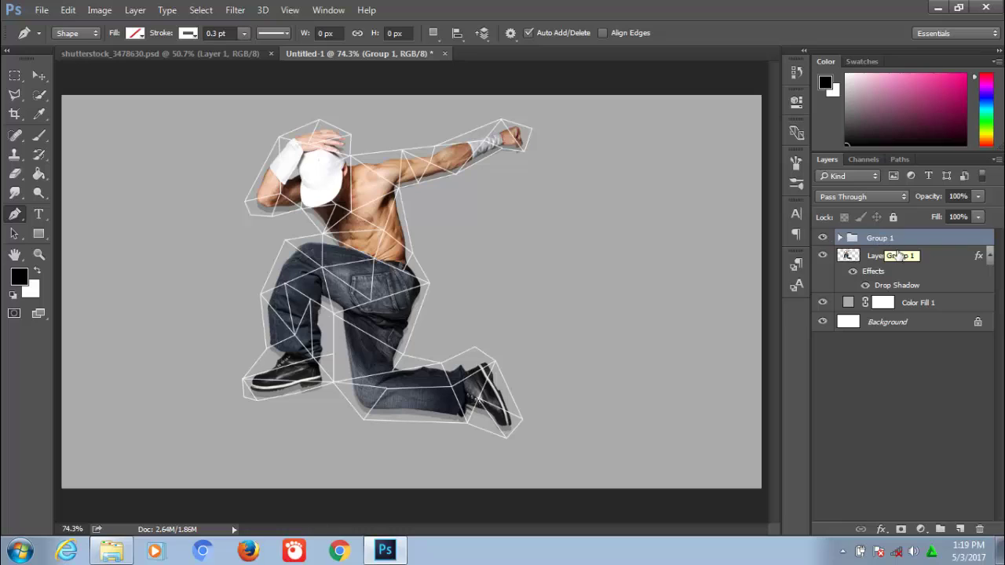
left_click(961, 529)
key("ctrl+g")
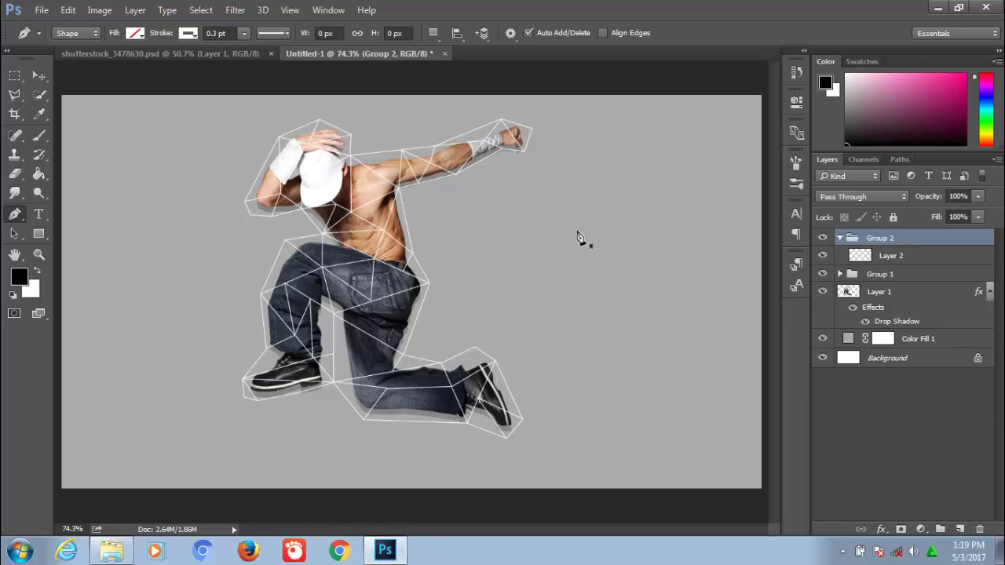
double_click(882, 241)
type("line")
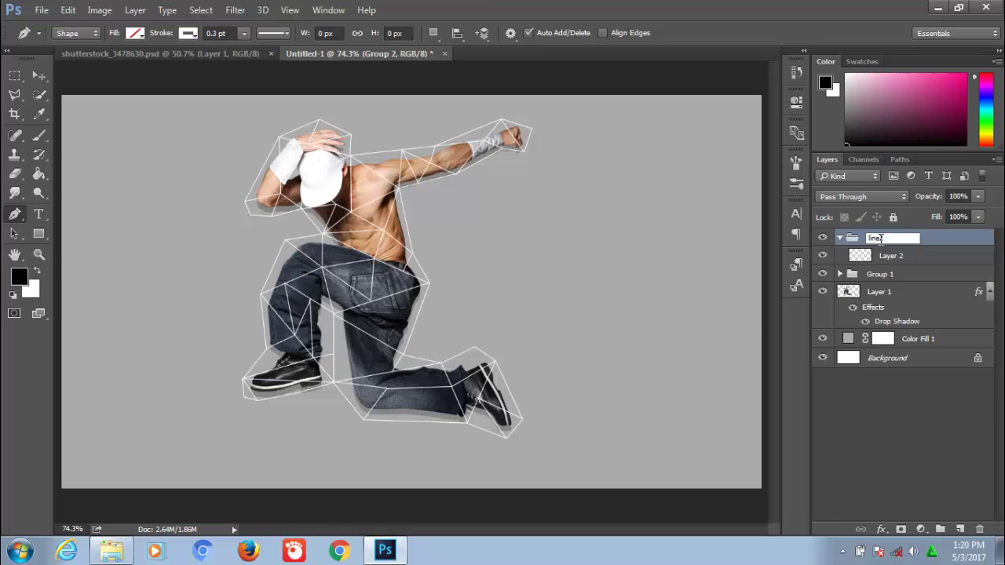
left_click(861, 259)
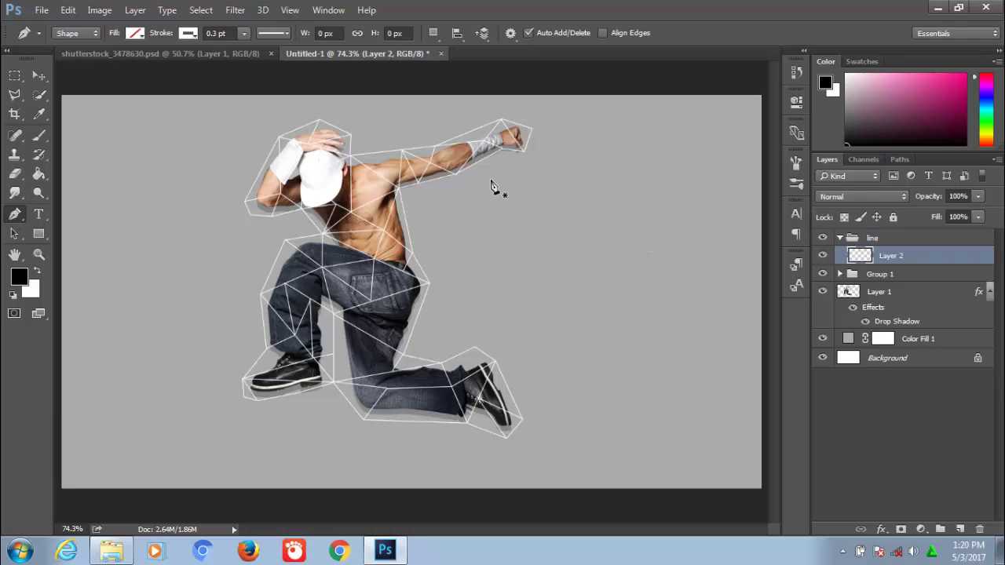
Step: Draw Pen-tool rays from the dancer's fist and upper arm to the lower-right convergence point
key("z")
left_click(286, 261)
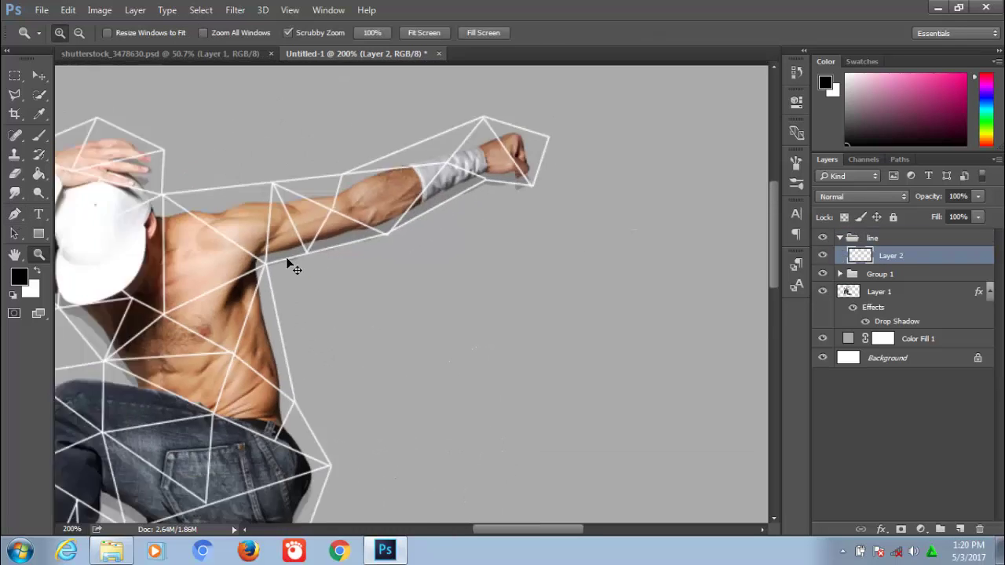
left_click(286, 261, "alt")
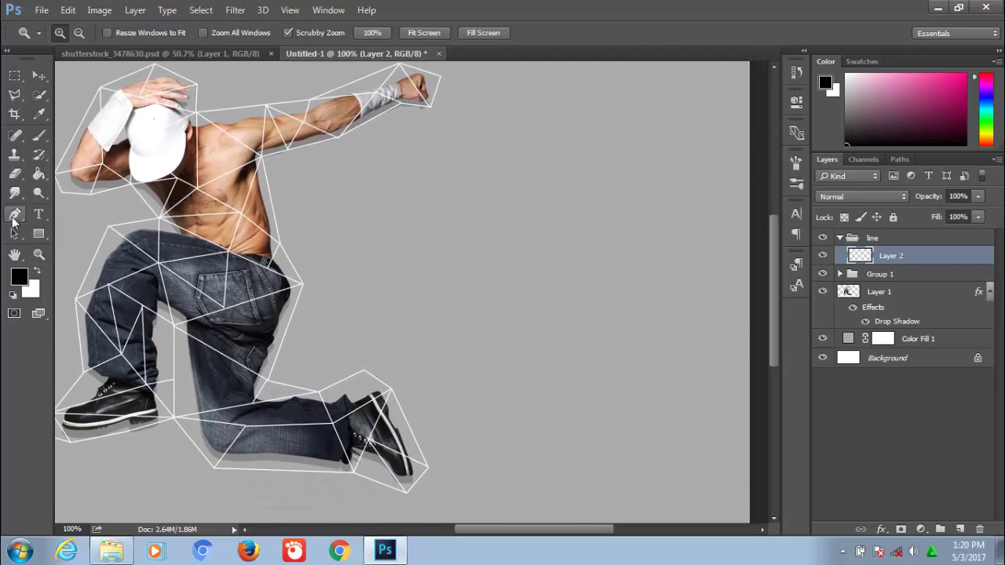
left_click(14, 216)
left_click(440, 77)
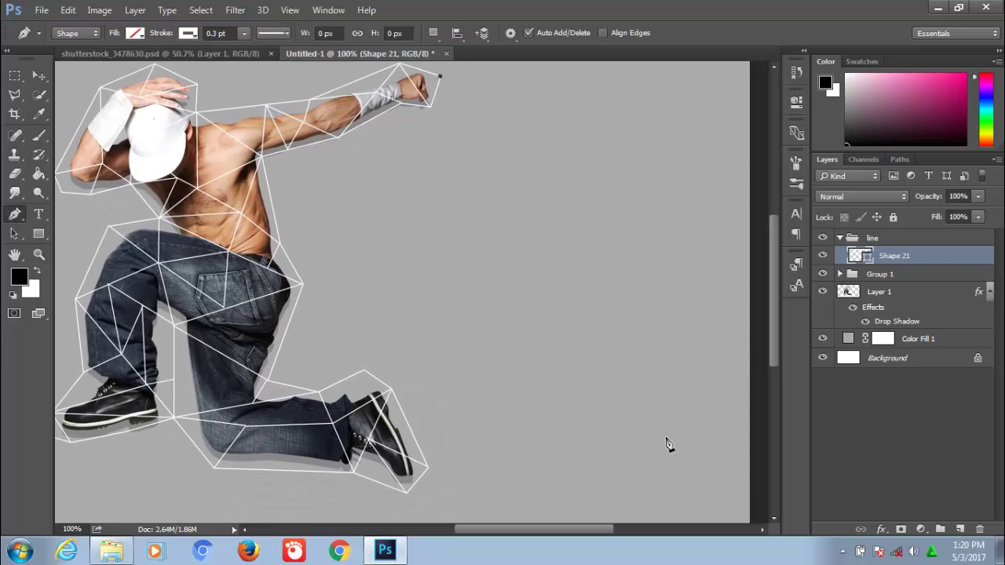
left_click(688, 492)
left_click(339, 144)
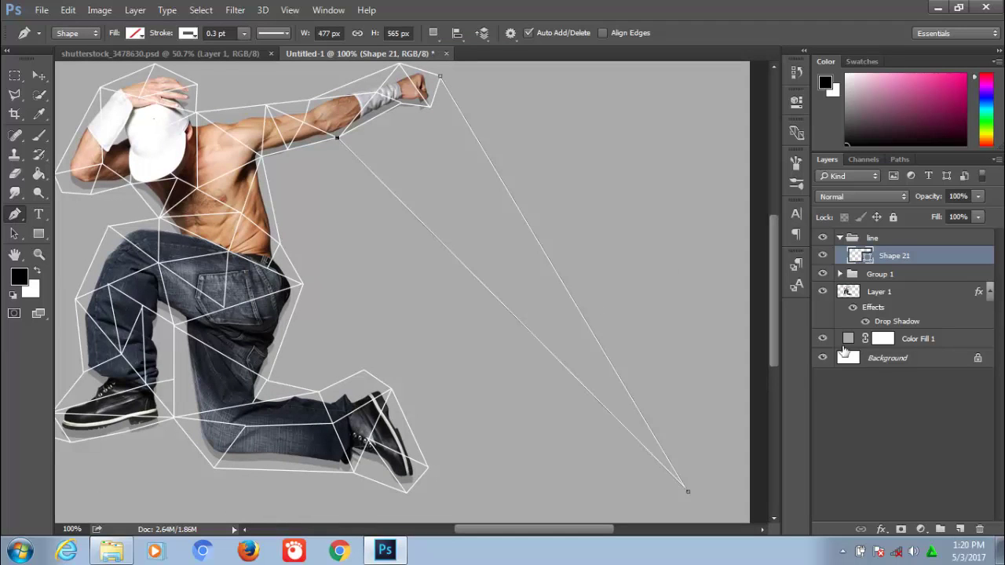
left_click(430, 106)
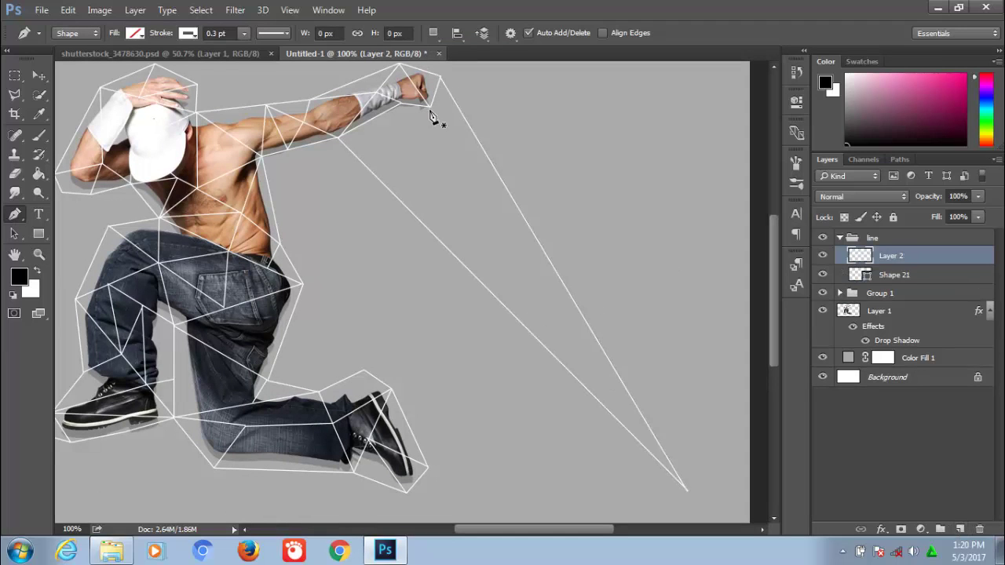
left_click(687, 491)
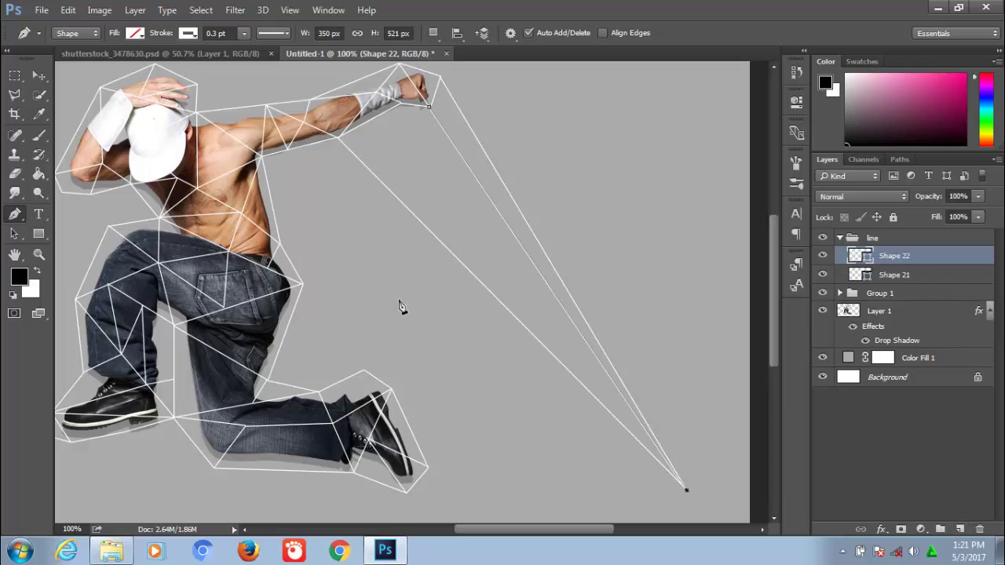
left_click(288, 171)
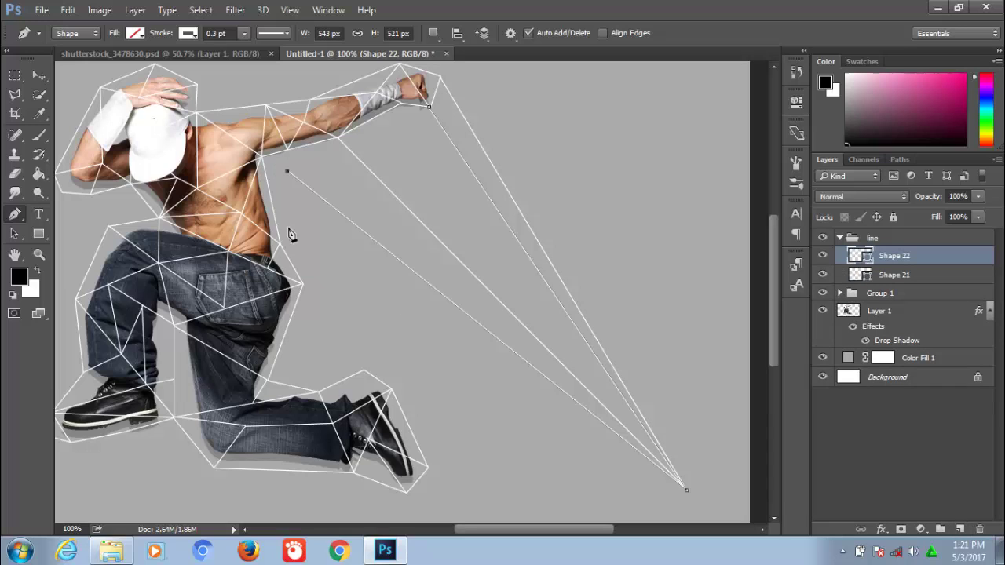
left_click(687, 491)
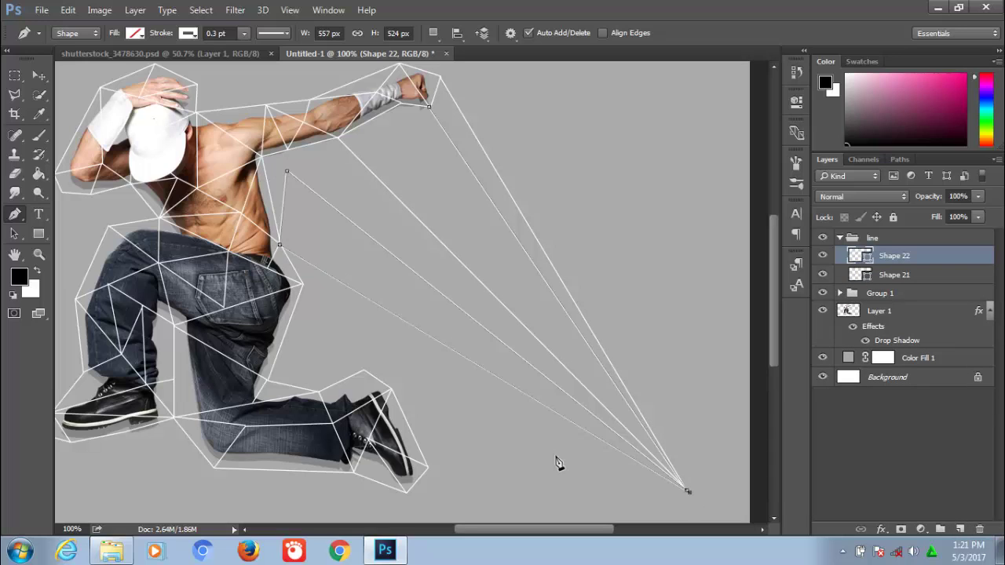
key("Escape")
Step: Add a line from the fist to the upper arm and start a fist-to-convergence line, undoing a stray hip segment
left_click(338, 138)
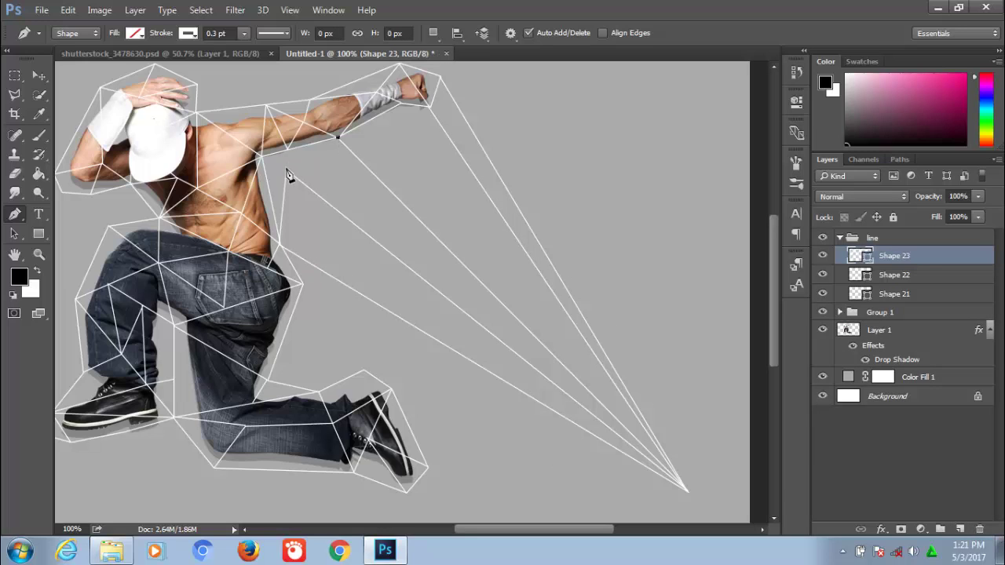
left_click(286, 168)
left_click(960, 529)
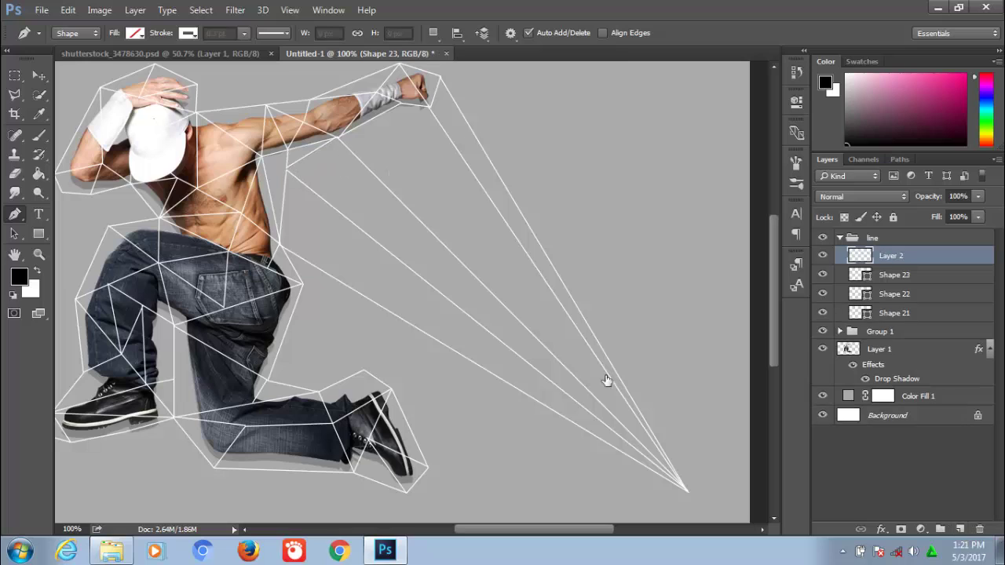
left_click(689, 492)
left_click(400, 103)
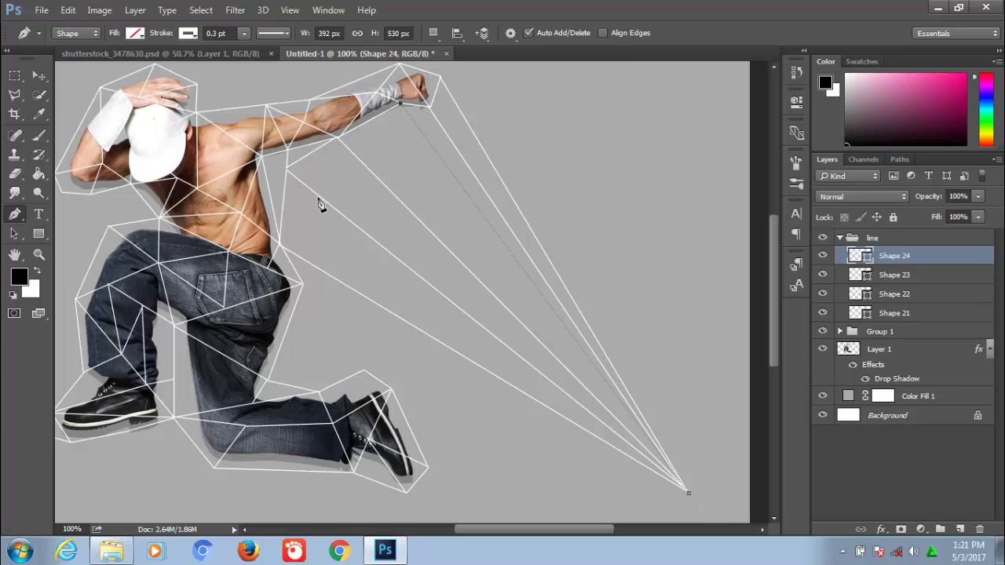
left_click(300, 283)
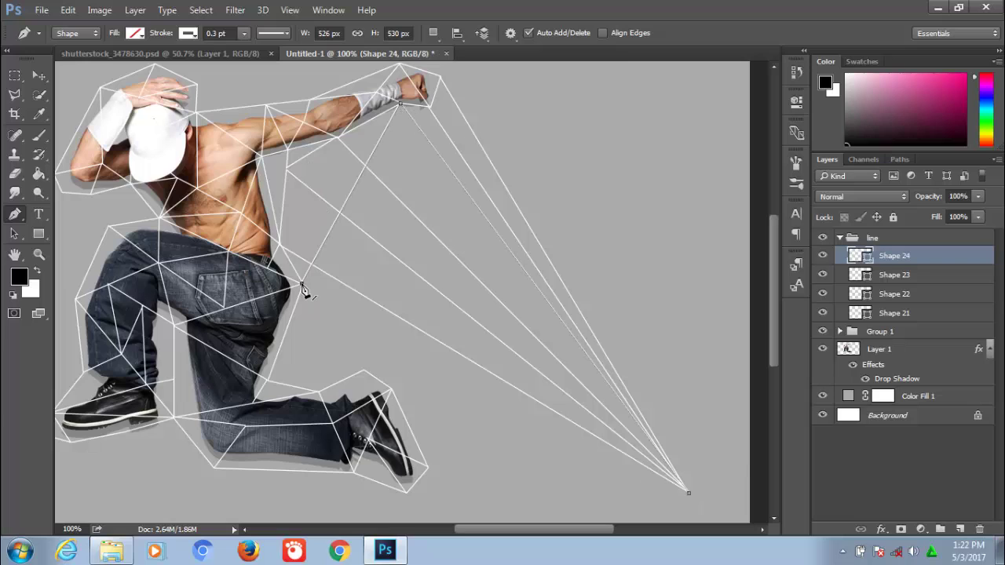
key("ctrl+z")
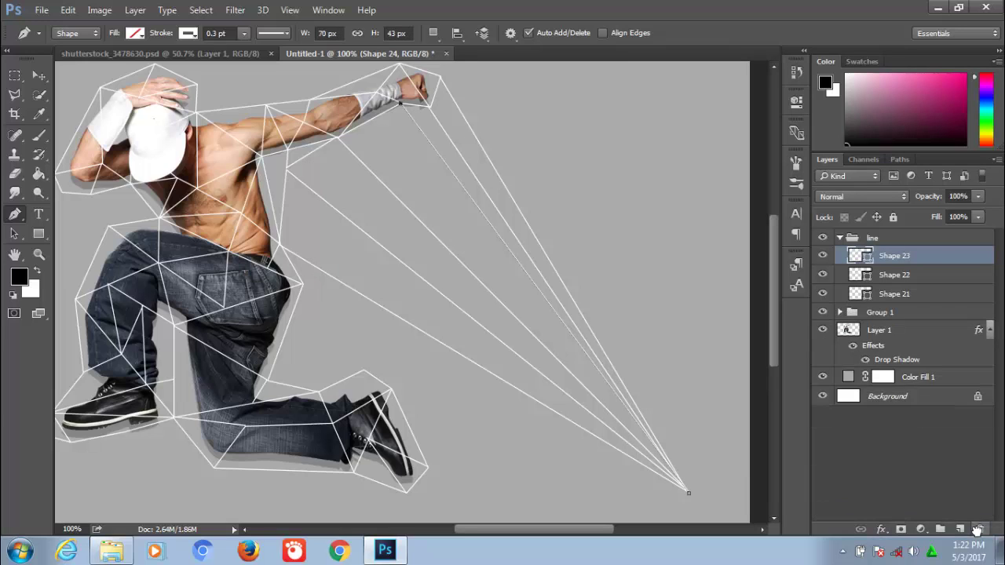
key("ctrl+z")
Step: Redraw the line from the convergence point to the fist and add one to the hip
key("ctrl+z")
left_click(687, 492)
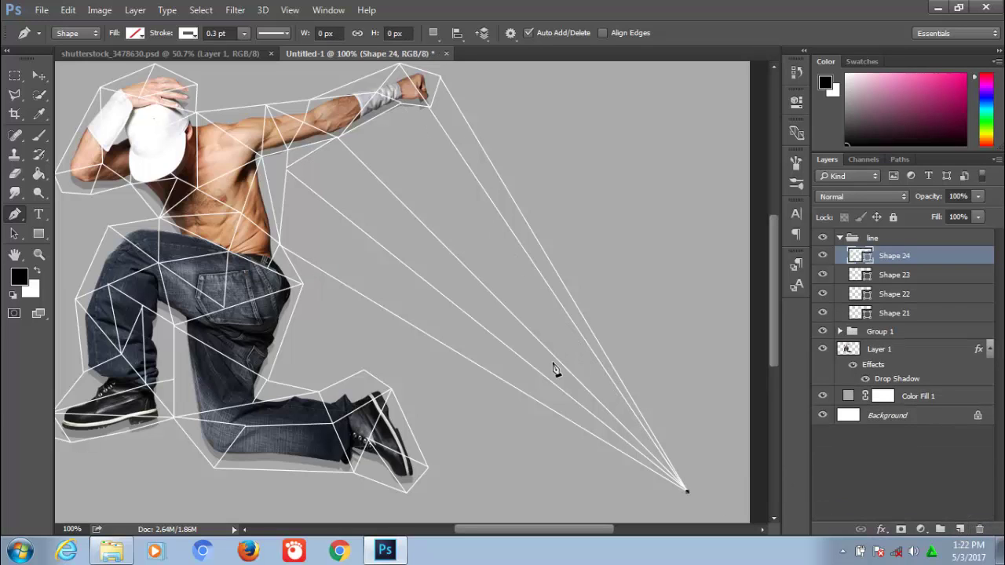
key("ctrl+z")
left_click(400, 106)
left_click(689, 493)
left_click(302, 285)
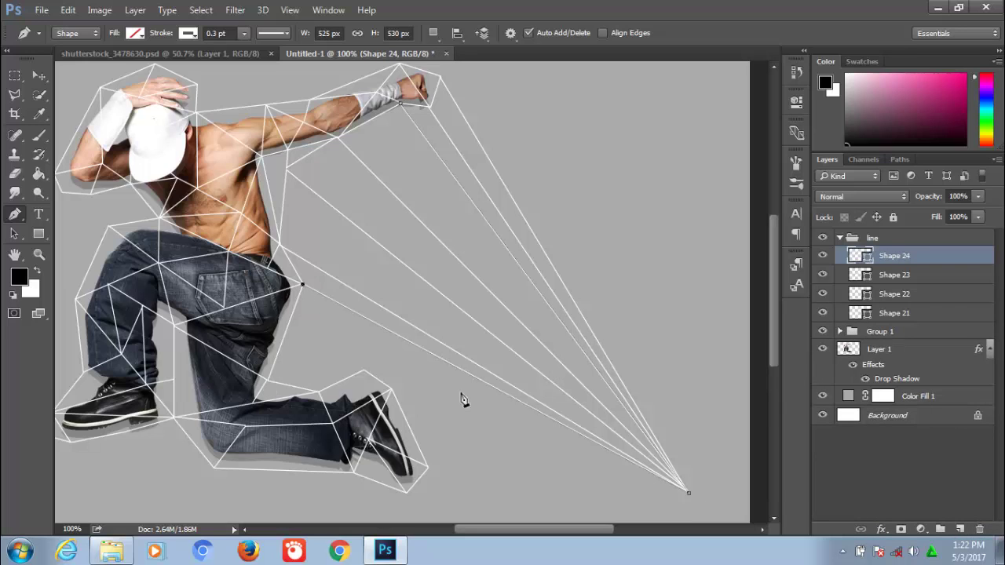
left_click(960, 529)
Step: Add lines from the convergence point to the shoe and knee, then collapse the line group
left_click(406, 493)
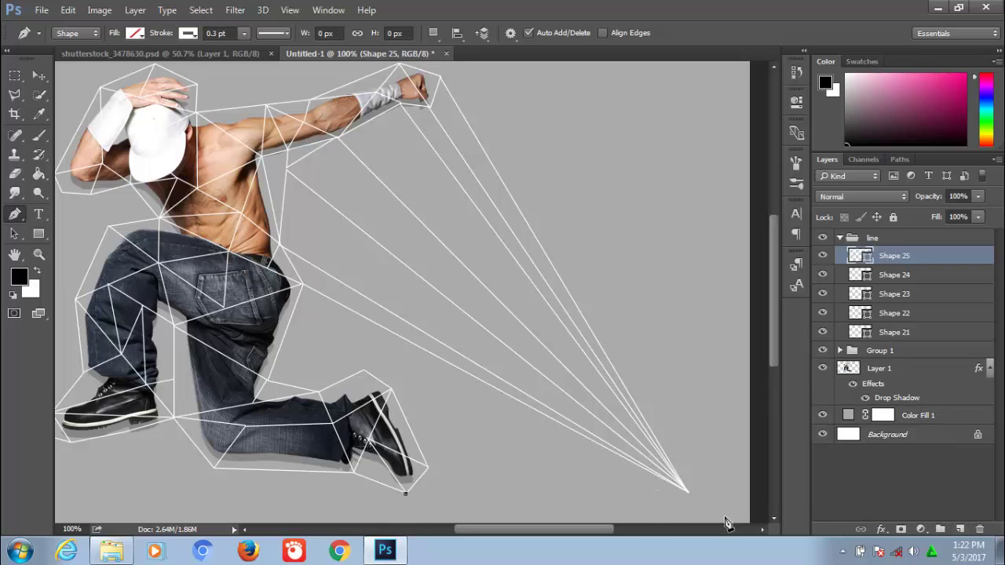
left_click(688, 492)
left_click(428, 468)
left_click(688, 492)
left_click(962, 530)
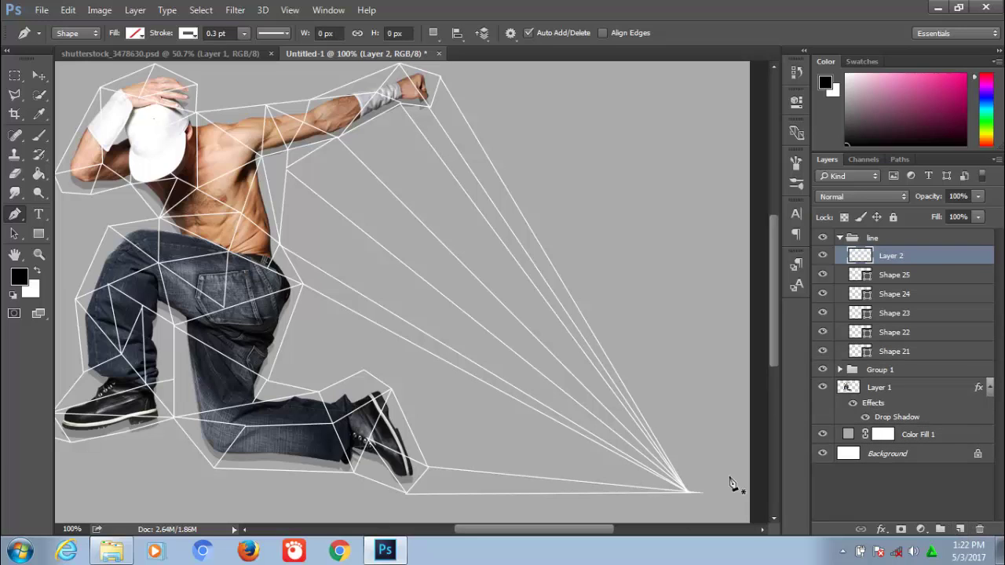
left_click(688, 492)
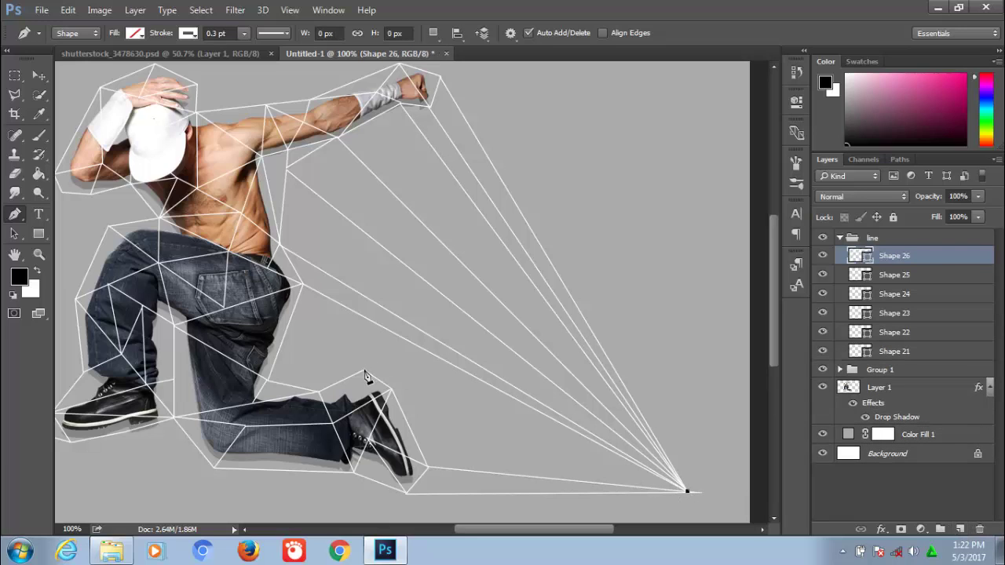
left_click(392, 391)
left_click(364, 370)
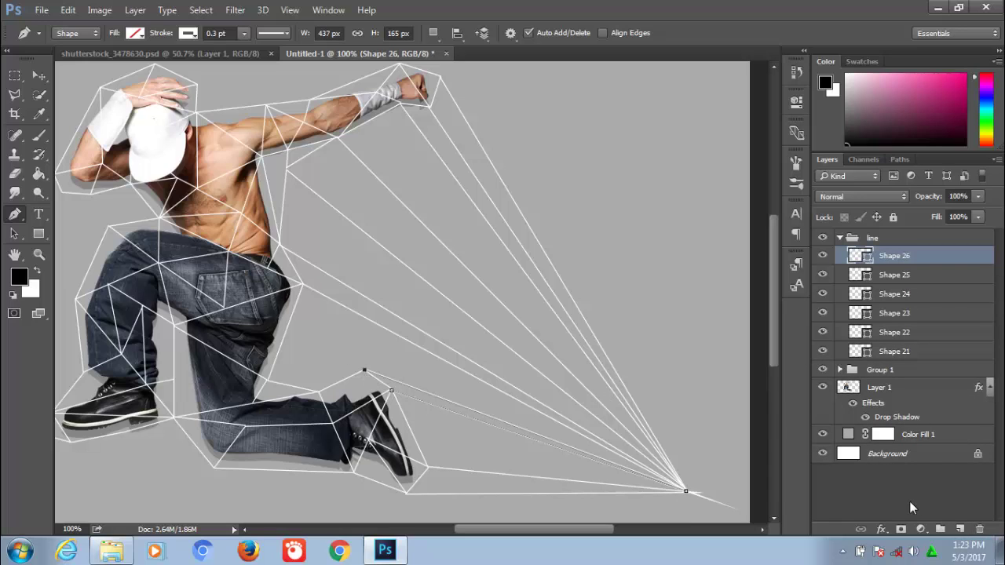
left_click(840, 238)
Step: Fit the canvas to the window and set the Rectangle tool to white fill with no stroke
key("ctrl+0")
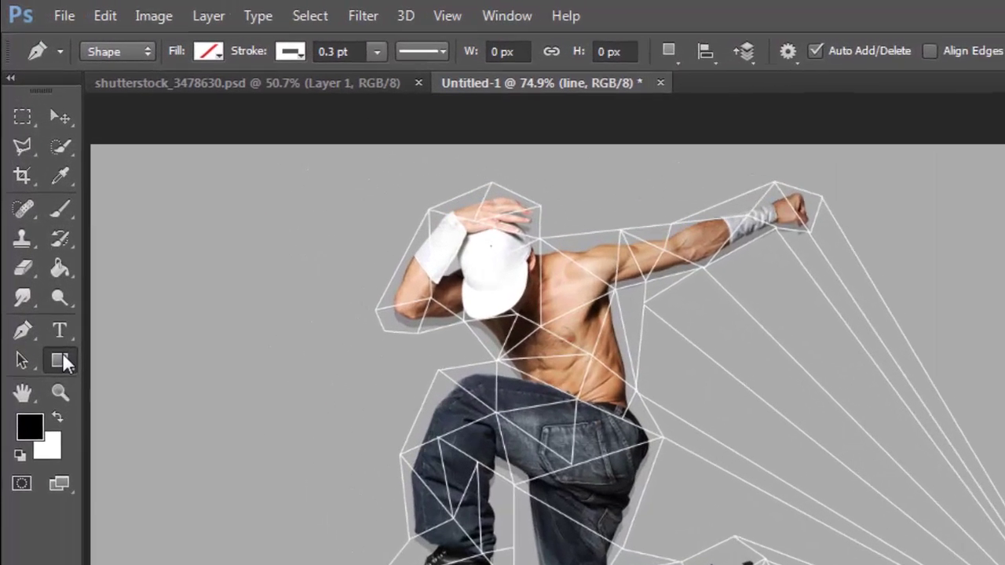
left_click(38, 234)
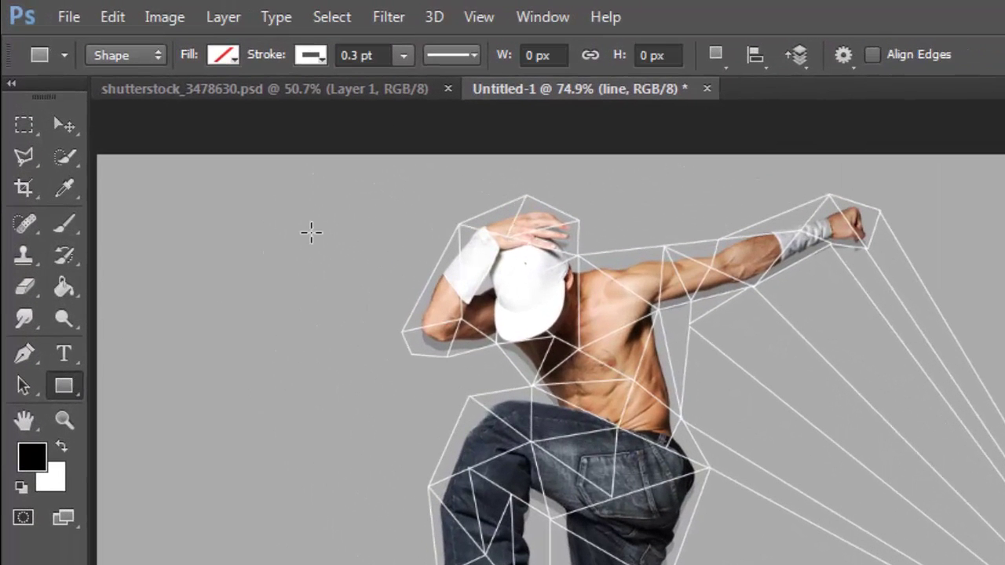
left_click(225, 56)
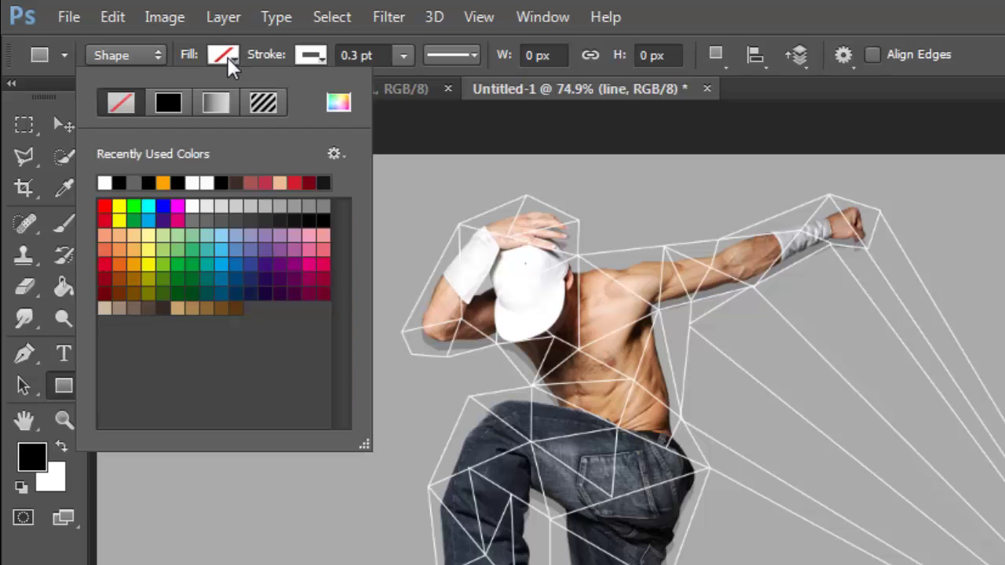
left_click(104, 182)
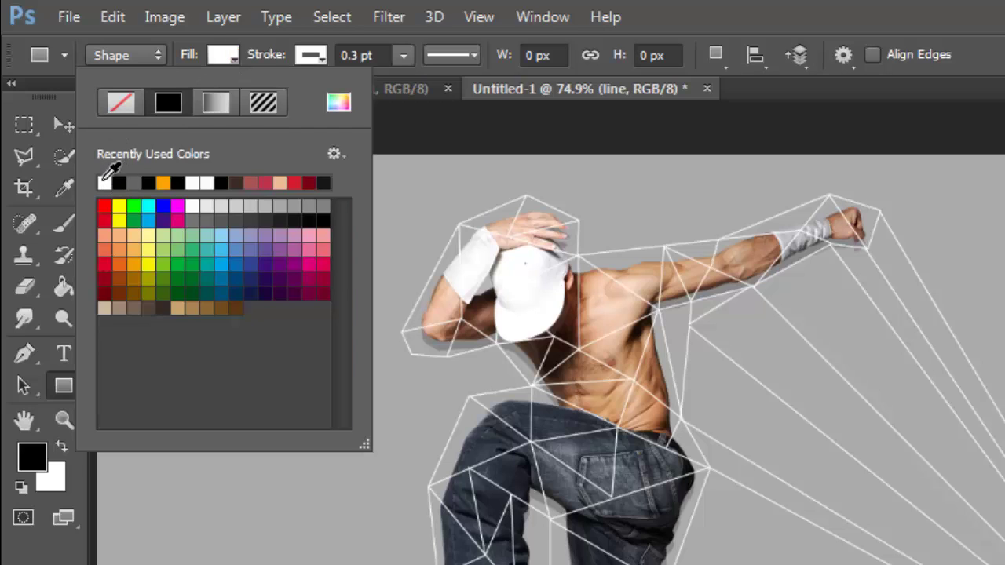
left_click(313, 53)
left_click(312, 54)
left_click(210, 102)
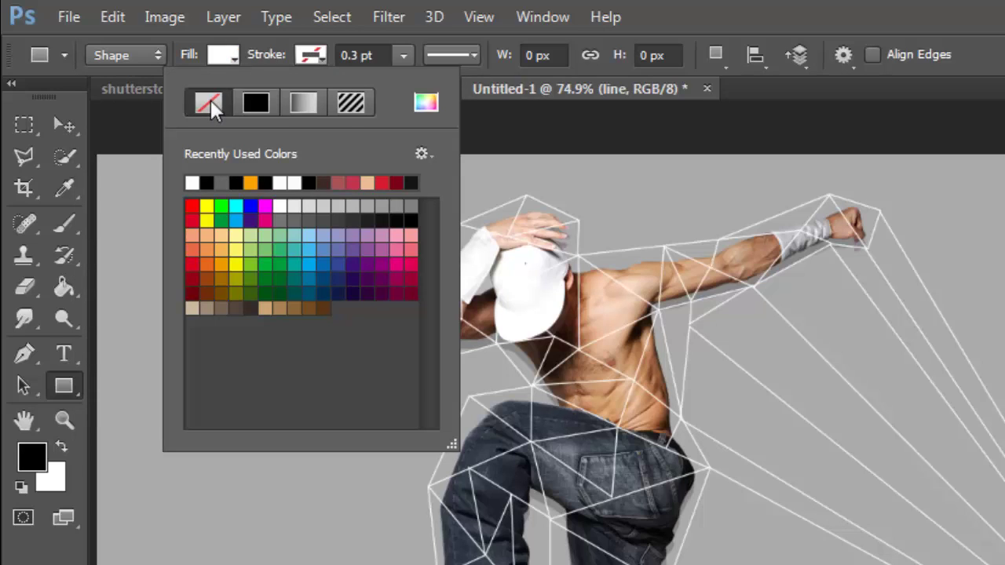
key("Return")
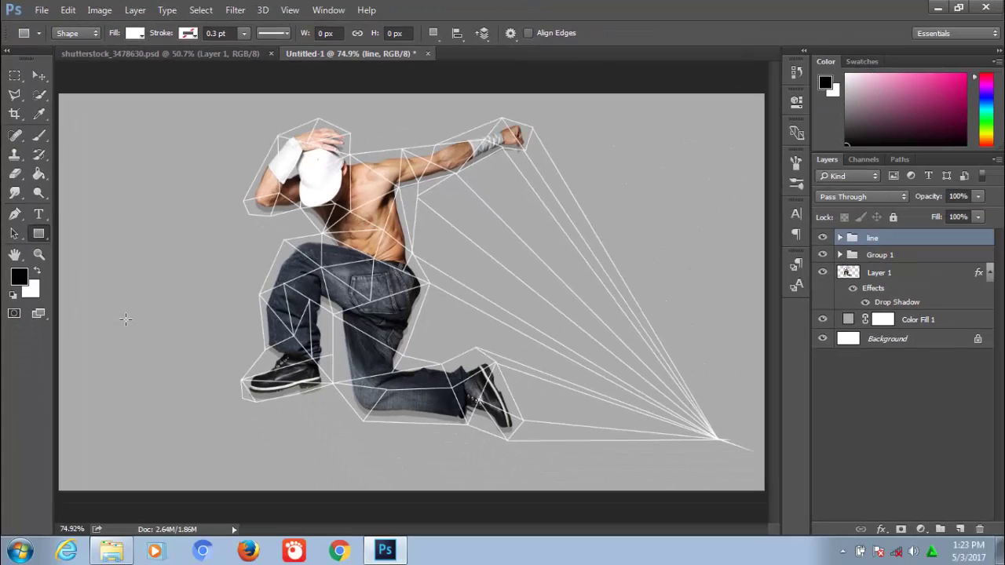
Step: Zoom to 300% and place tiny white squares on the convergence point, knee and hip vertices
left_click(39, 254)
left_click(709, 437)
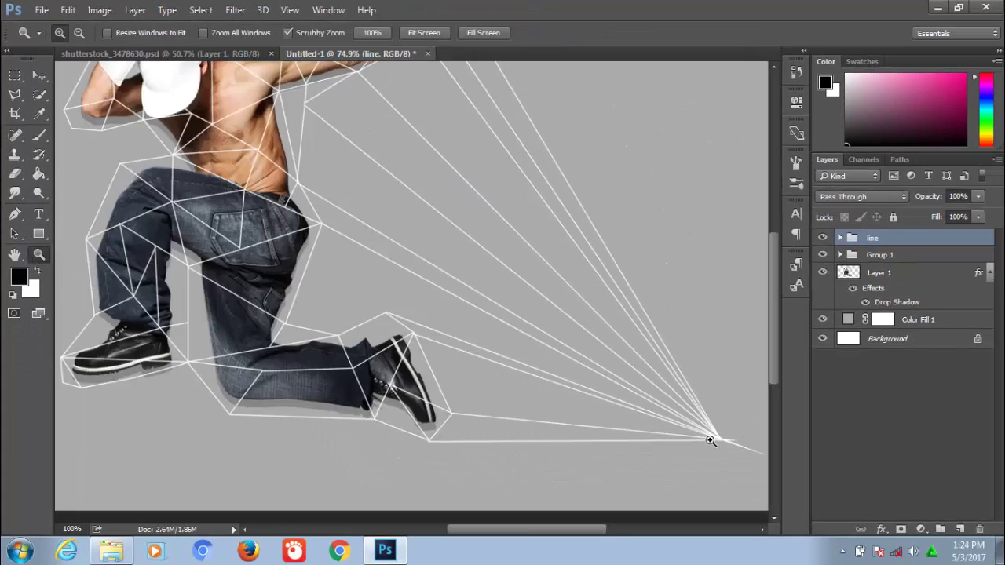
left_click(709, 437)
left_click(673, 422)
key("u")
left_click_drag(508, 333, 526, 355)
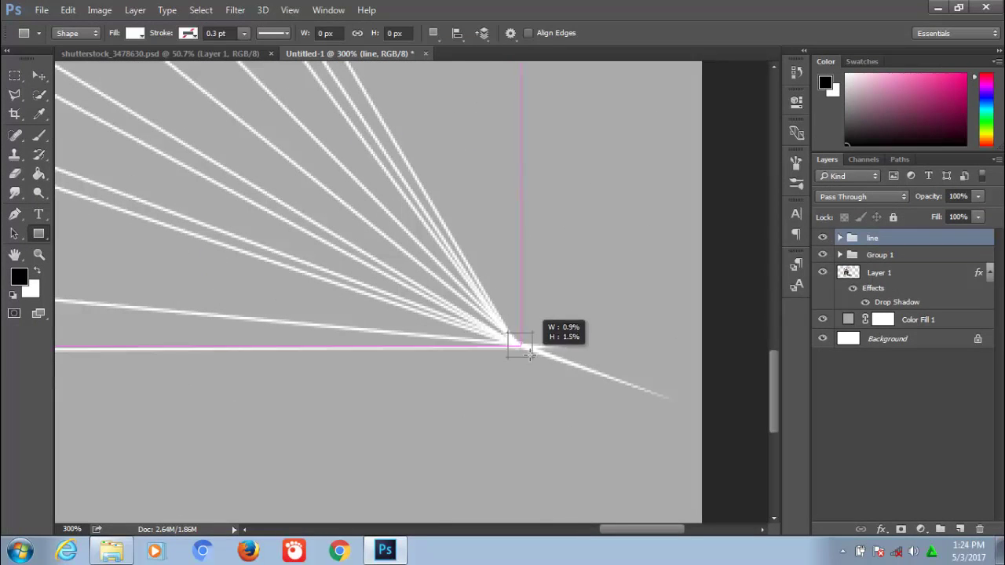
key("ctrl+z")
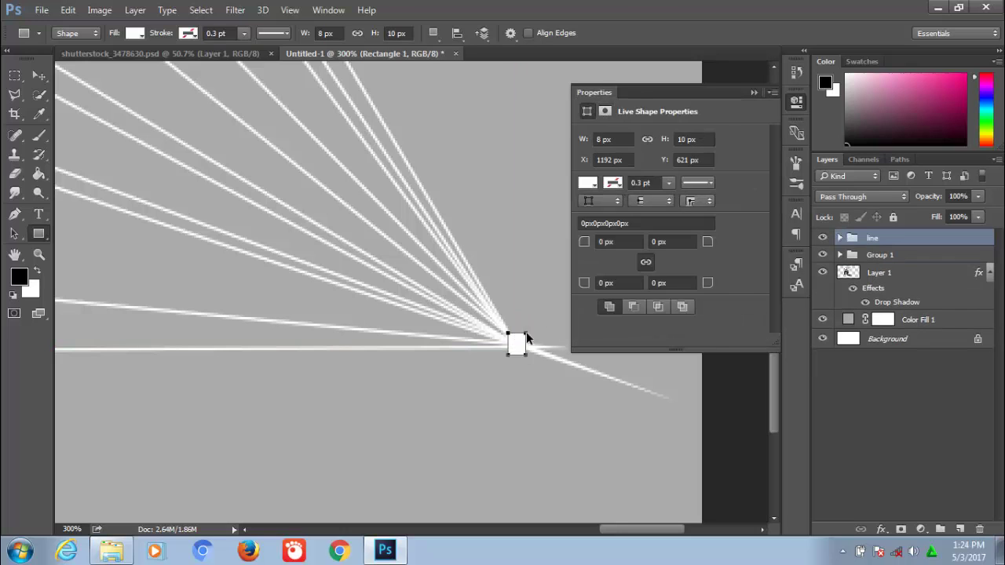
left_click_drag(517, 338, 526, 349)
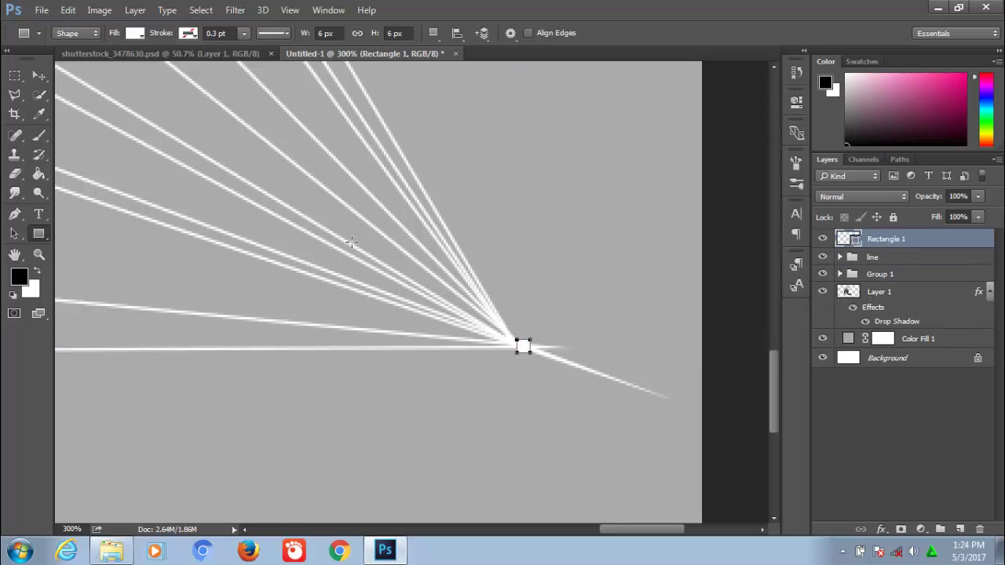
left_click_drag(98, 269, 483, 409)
left_click_drag(249, 264, 448, 258)
left_click_drag(390, 417, 651, 422)
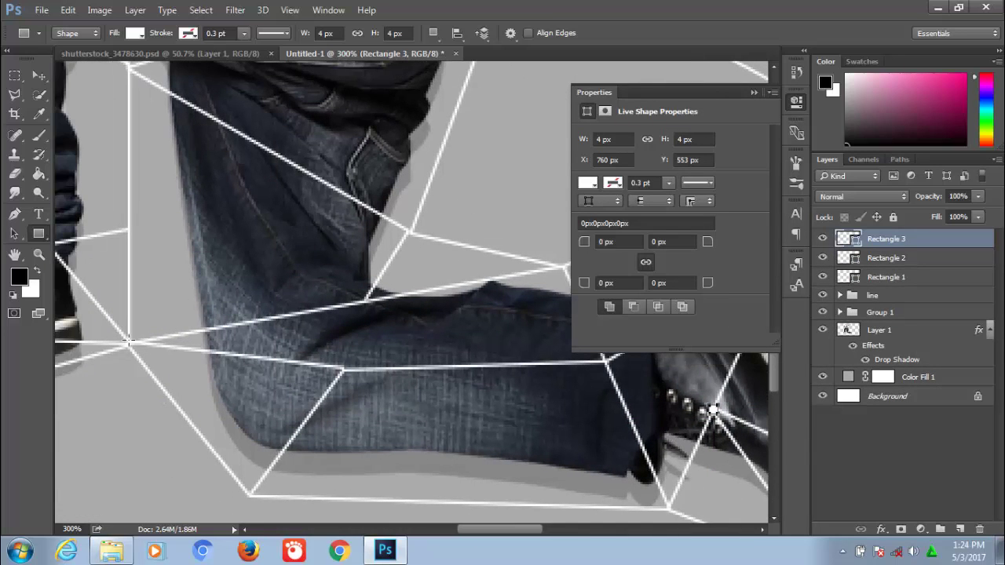
left_click_drag(124, 337, 513, 455)
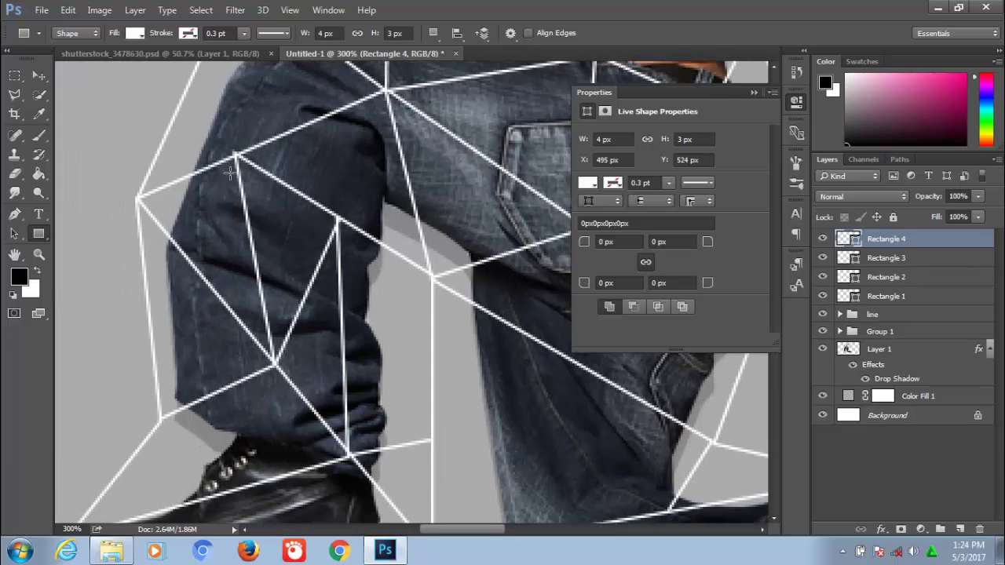
left_click_drag(234, 151, 237, 154)
Step: Add tiny white squares on the shoulder, cap, hand, elbow, arm, fist and waist vertices
left_click_drag(344, 130, 336, 325)
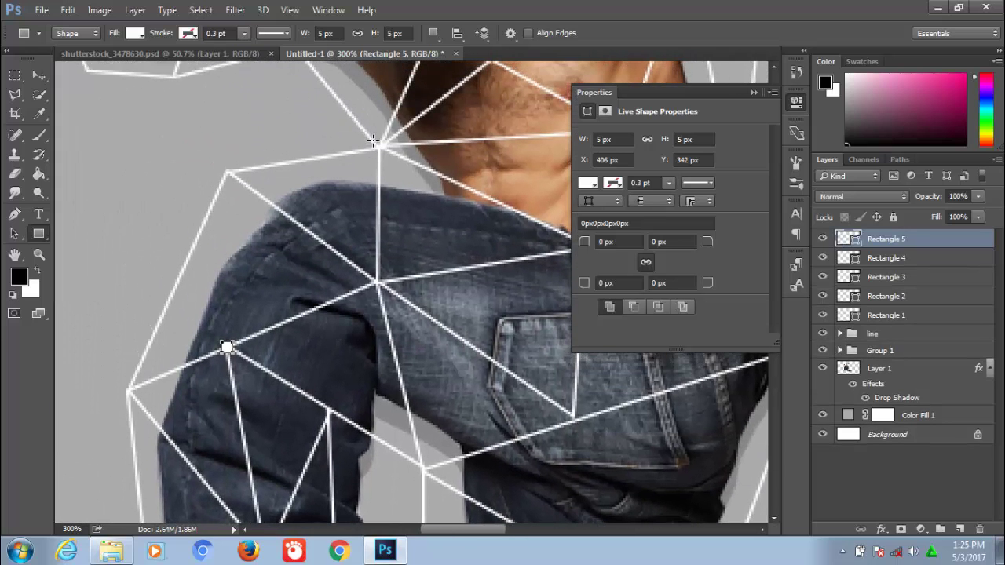
left_click_drag(376, 144, 369, 496)
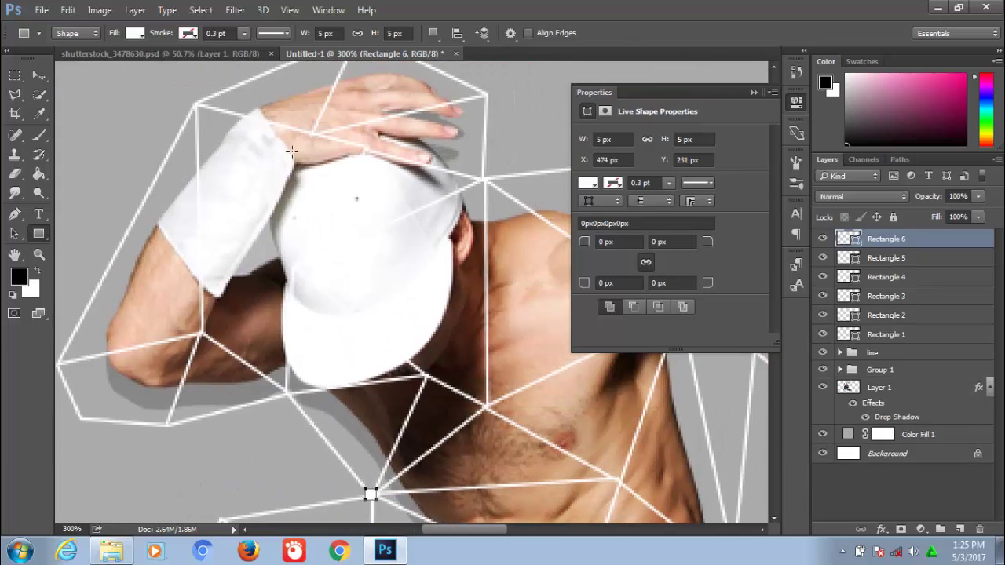
left_click_drag(309, 124, 318, 133)
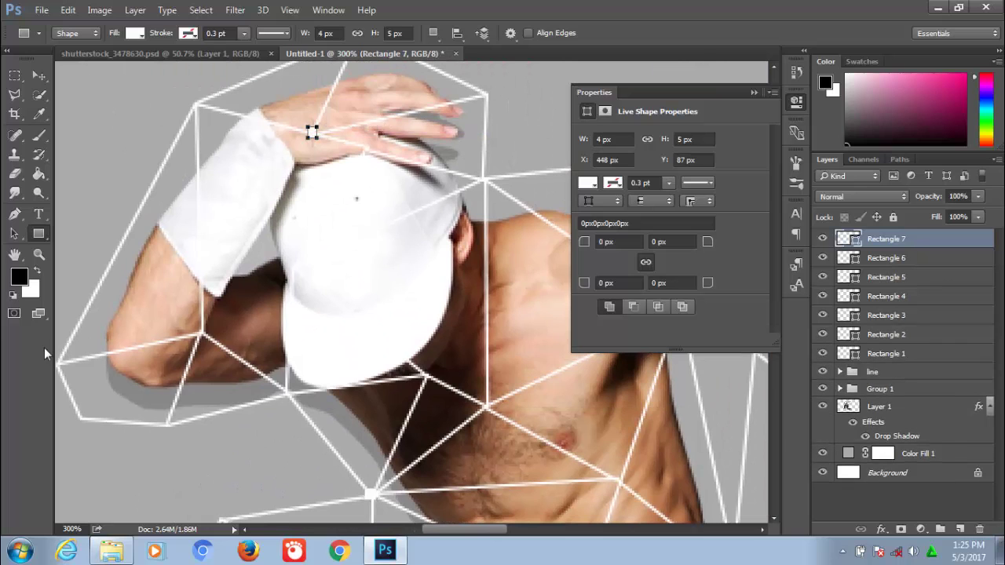
left_click_drag(162, 323, 321, 346)
left_click_drag(213, 378, 224, 388)
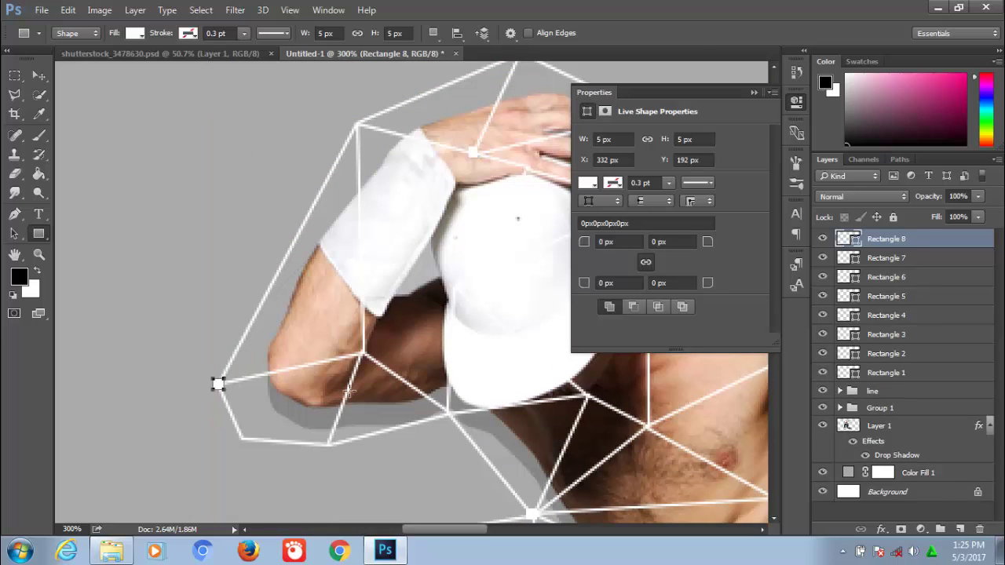
mouse_move(582, 390)
left_mouse_down()
mouse_move(589, 397)
mouse_move(146, 391)
left_mouse_up()
left_click_drag(401, 296, 407, 301)
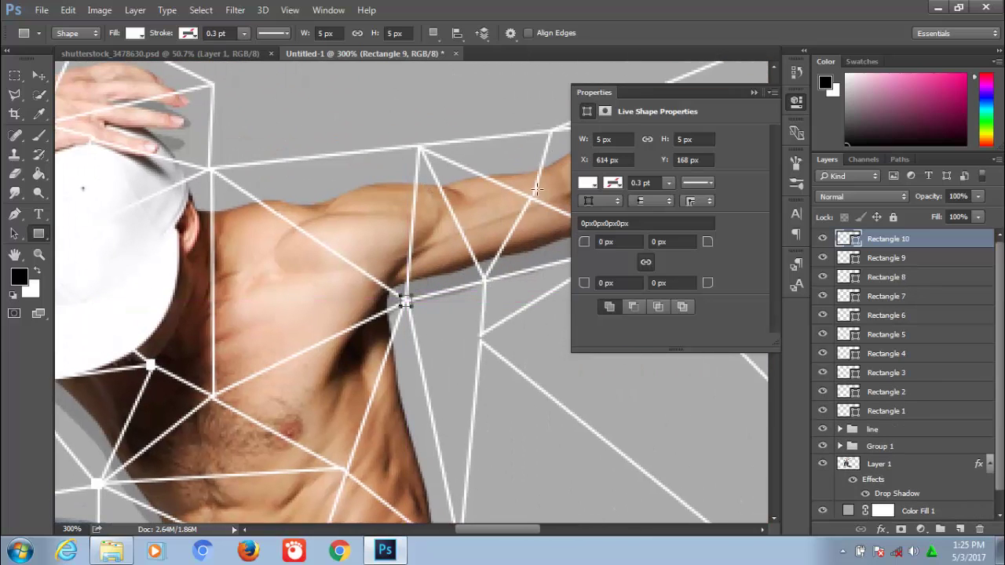
mouse_move(544, 123)
left_mouse_down()
mouse_move(307, 267)
mouse_move(317, 278)
left_mouse_up()
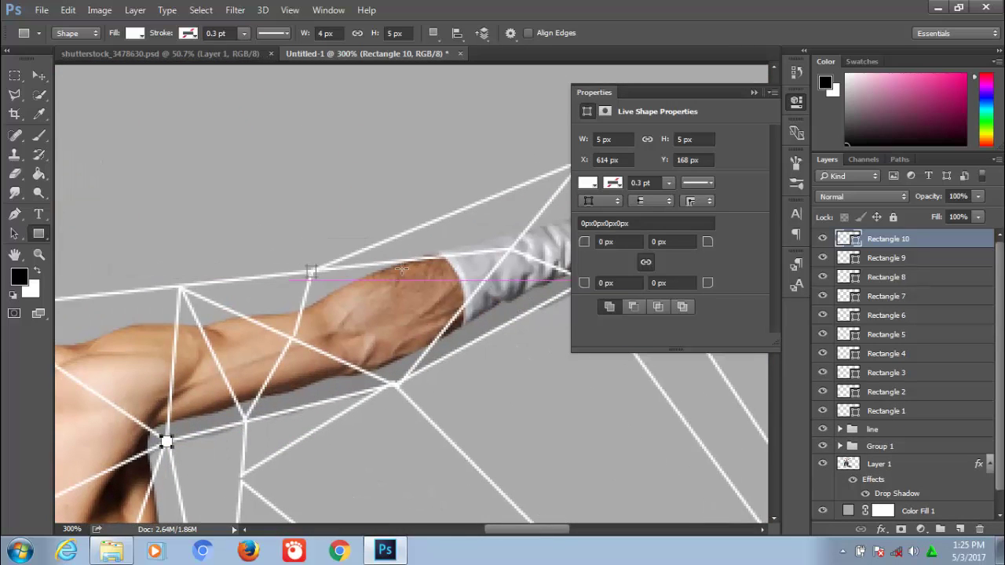
left_click_drag(435, 279, 203, 368)
left_click_drag(462, 282, 470, 289)
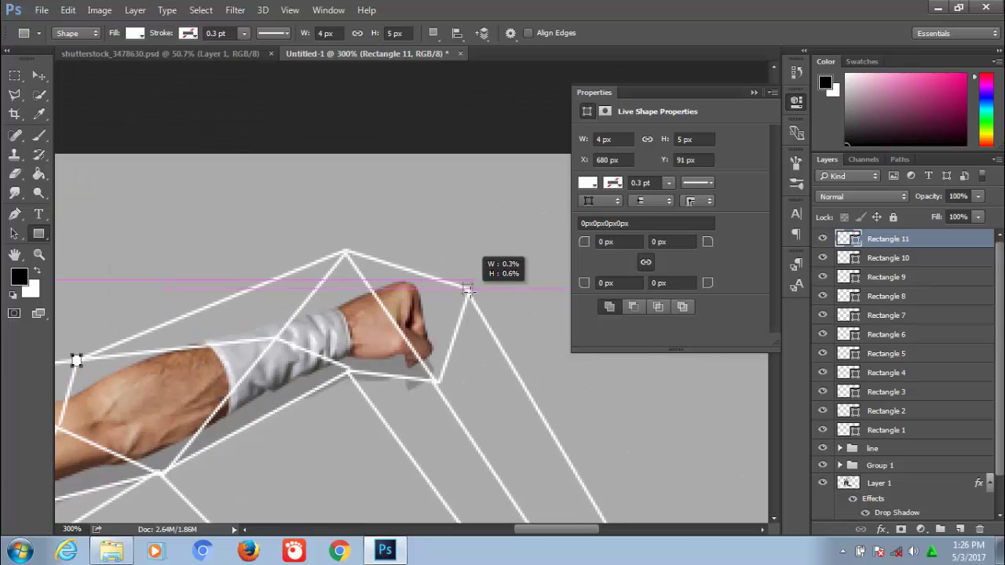
left_click_drag(344, 367, 351, 375)
left_click_drag(328, 342, 475, 168)
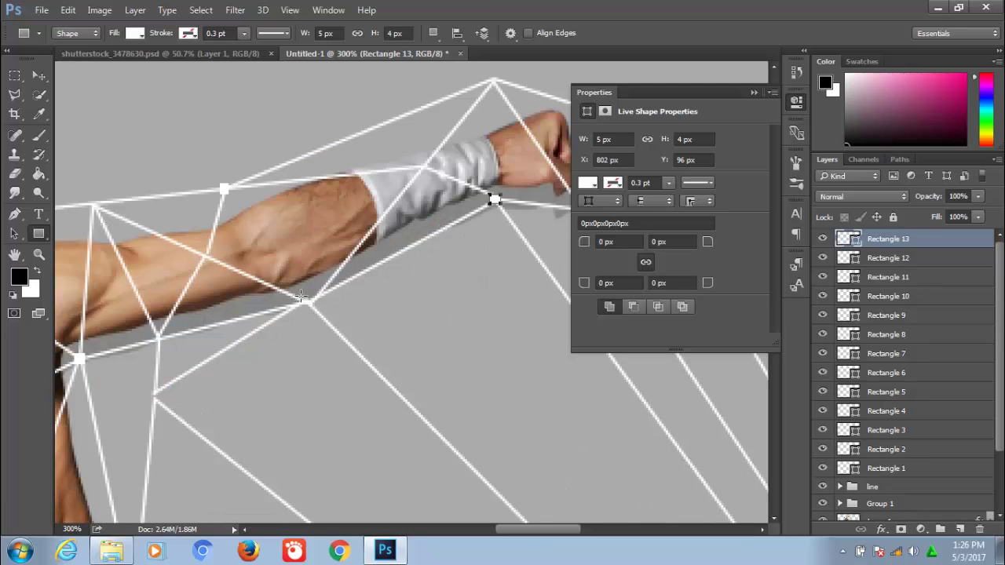
left_click_drag(300, 297, 310, 308)
left_click_drag(153, 393, 367, 130)
left_click_drag(351, 331, 356, 333)
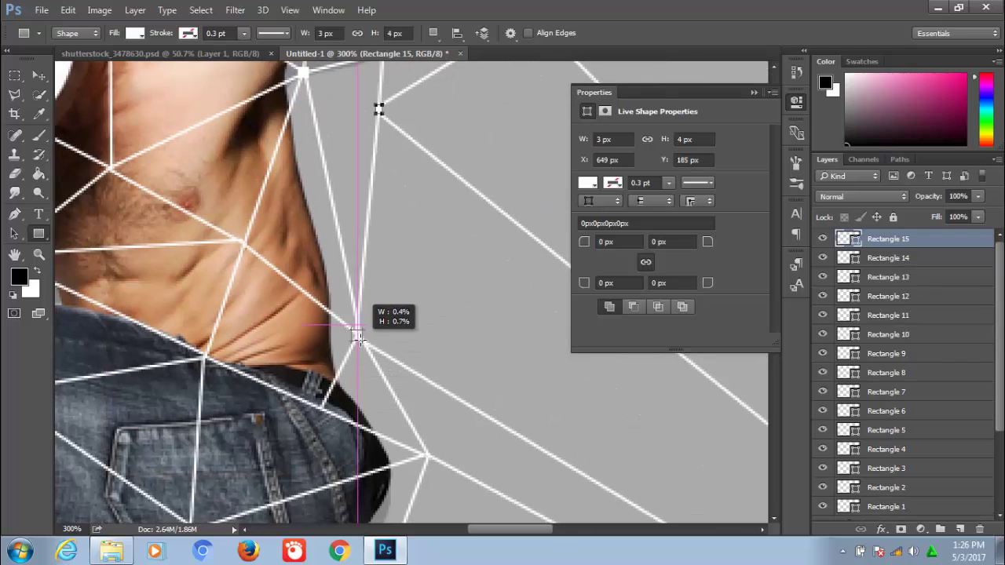
Step: Add tiny white squares on the jeans, leg, shoe and knee vertices, then fit the image to the window
left_click_drag(85, 406, 267, 231)
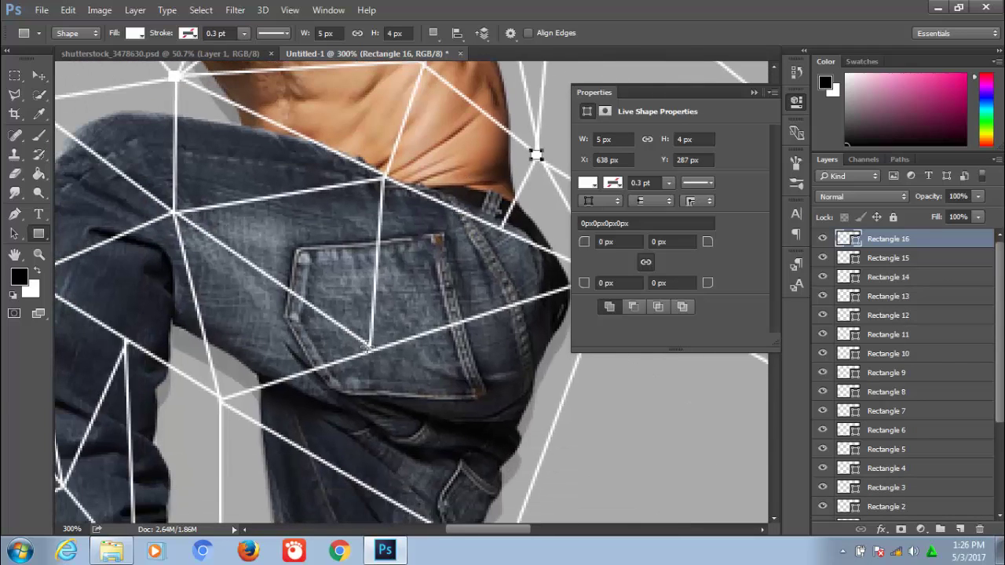
left_click_drag(366, 349, 373, 356)
left_click_drag(220, 393, 228, 401)
left_click_drag(289, 375, 445, 315)
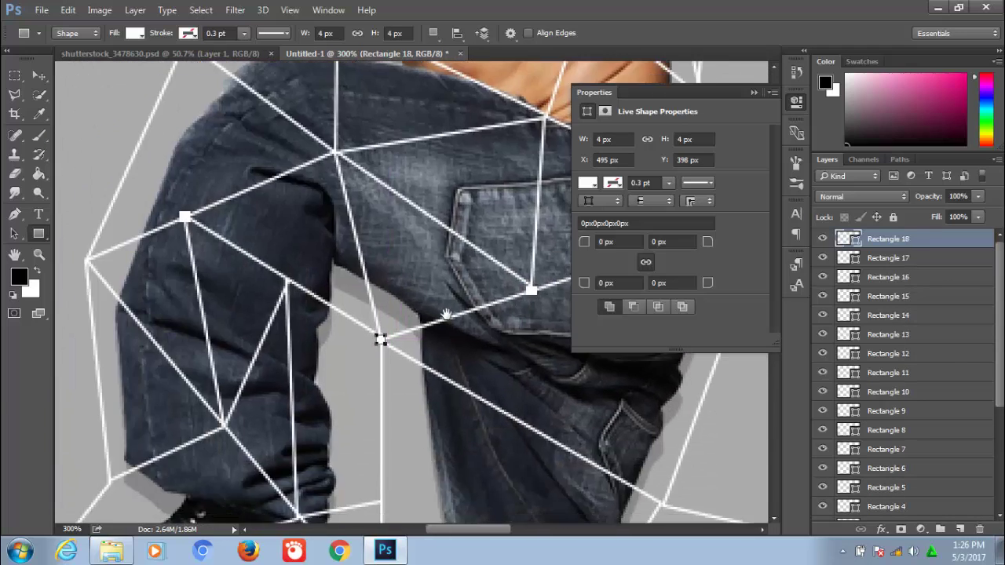
left_click_drag(282, 274, 287, 279)
left_click_drag(222, 422, 227, 427)
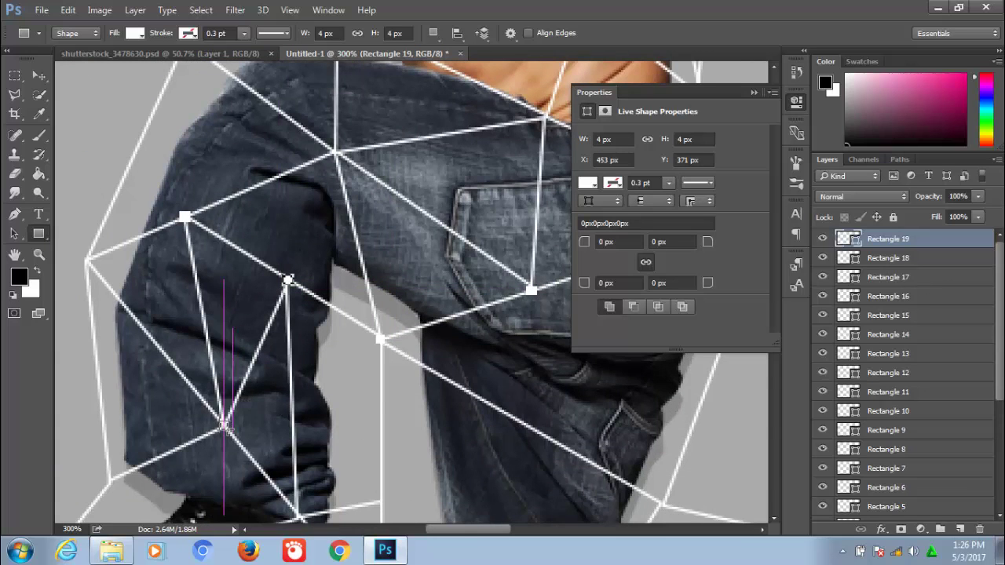
left_click_drag(302, 512, 311, 304)
left_click_drag(385, 403, 588, 304)
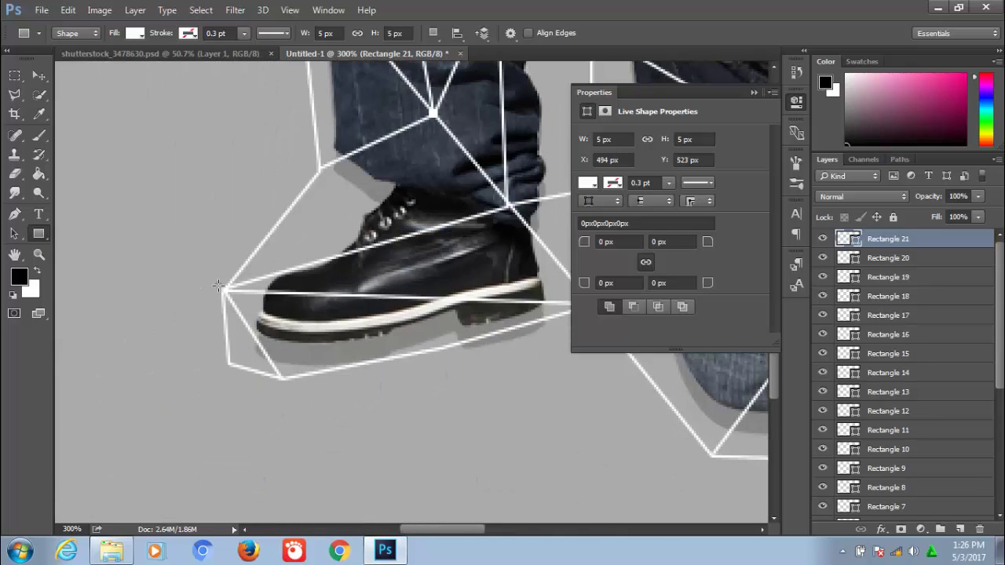
left_click_drag(223, 289, 225, 292)
scroll(314, 236, "down", 1)
scroll(335, 217, "right", 4)
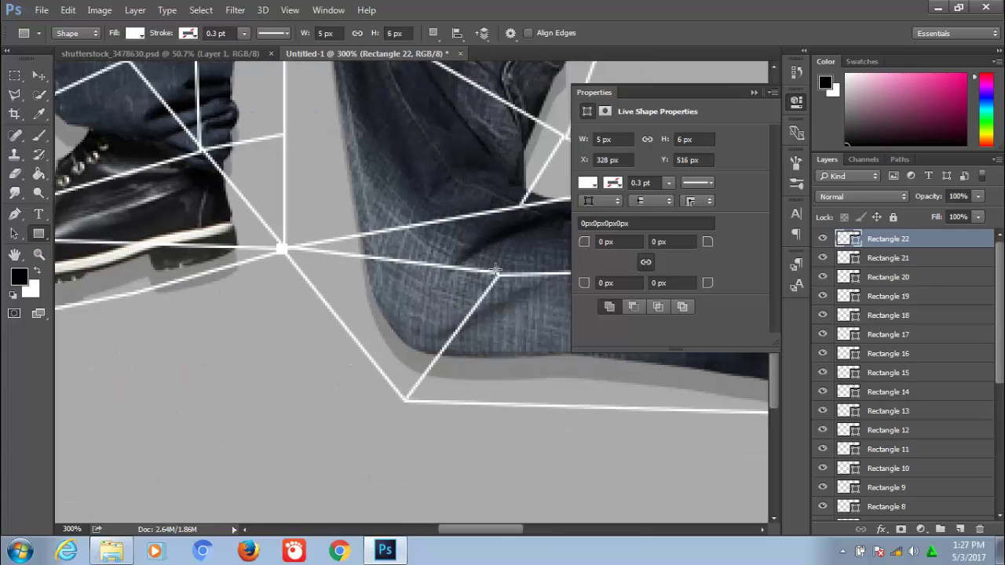
left_click_drag(496, 270, 499, 275)
scroll(471, 259, "up", 3)
scroll(440, 228, "right", 3)
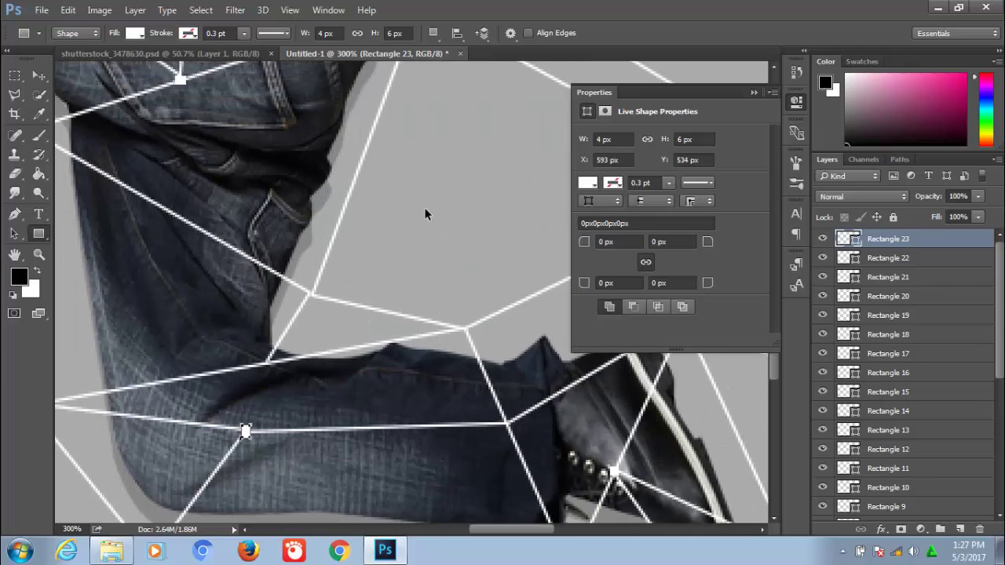
key("ctrl+0")
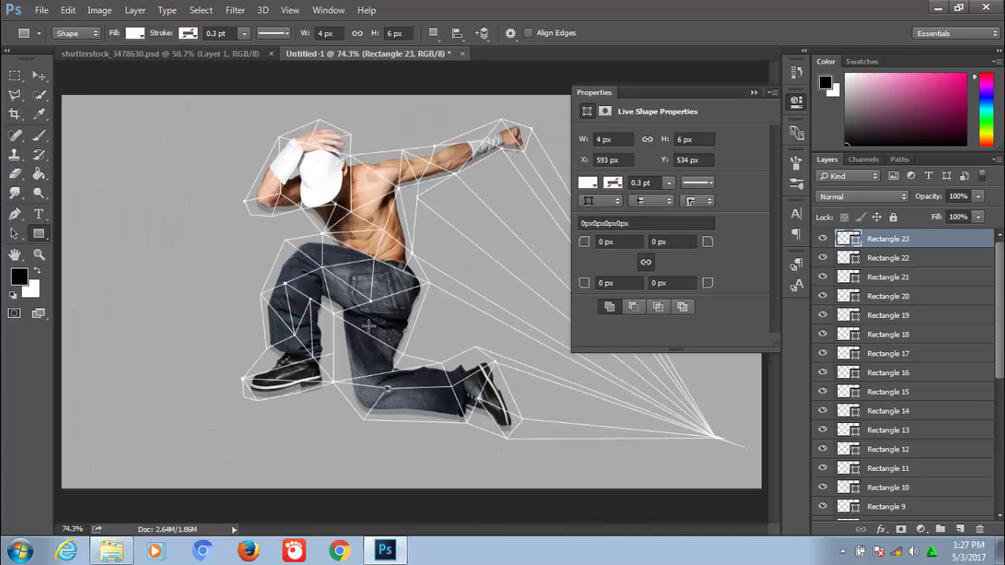
Step: Zoom to 300%, add white squares on the hip, waist and leg vertices, then fit the view
key("z")
left_click(394, 277)
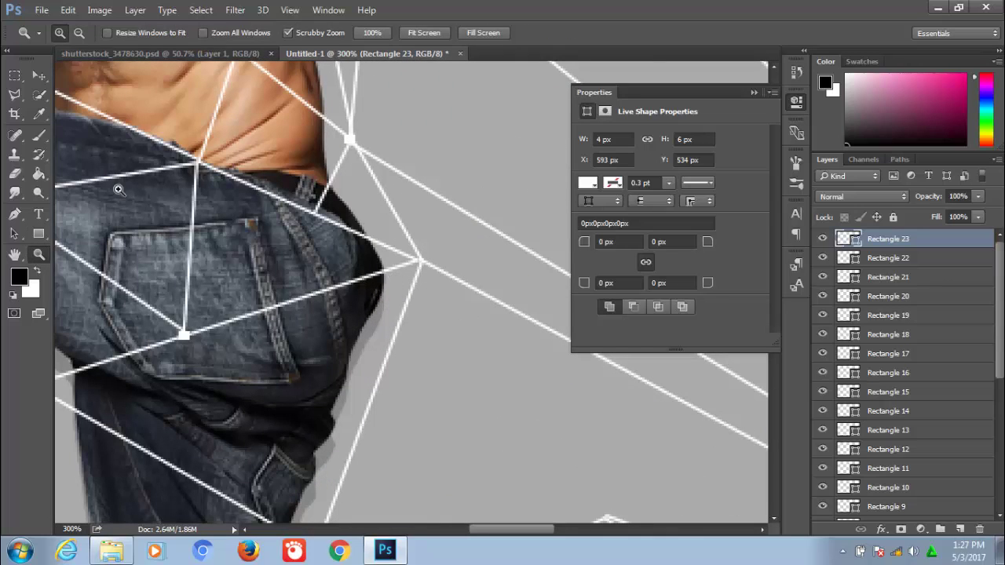
key("u")
left_click_drag(410, 252, 429, 270)
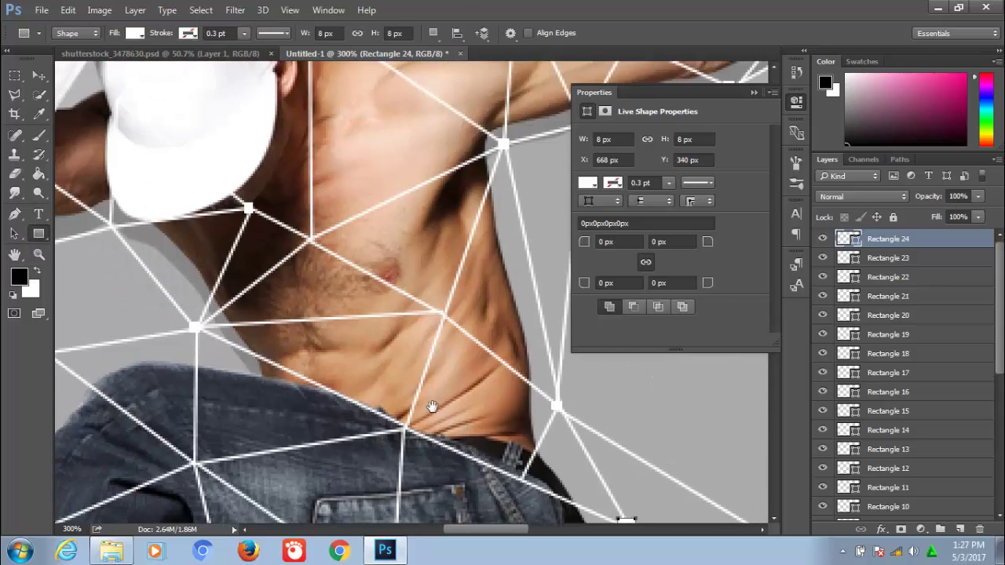
left_click_drag(226, 140, 539, 234)
left_click_drag(271, 279, 290, 298)
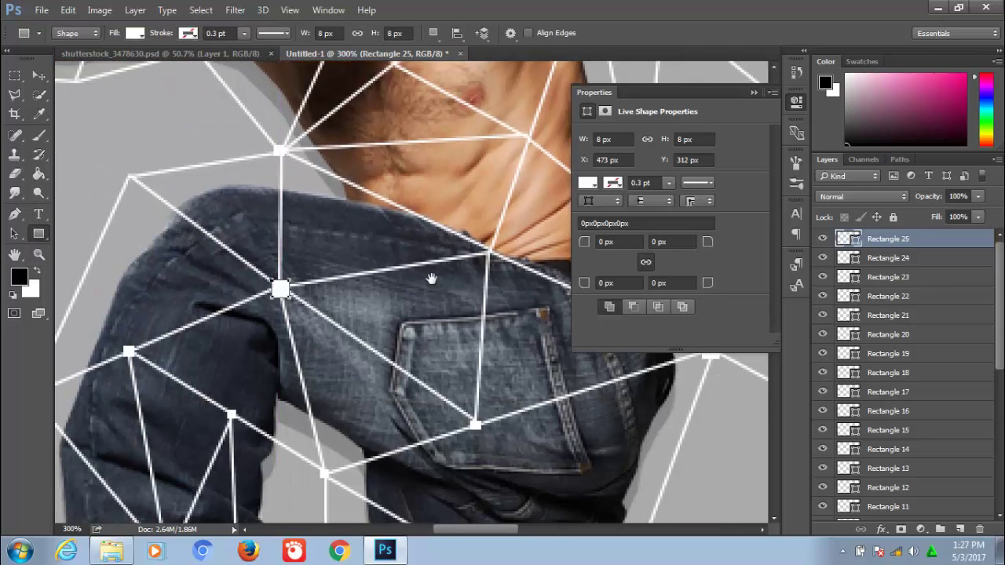
left_click_drag(431, 279, 408, 118)
left_click_drag(408, 353, 393, 118)
left_click_drag(263, 185, 282, 204)
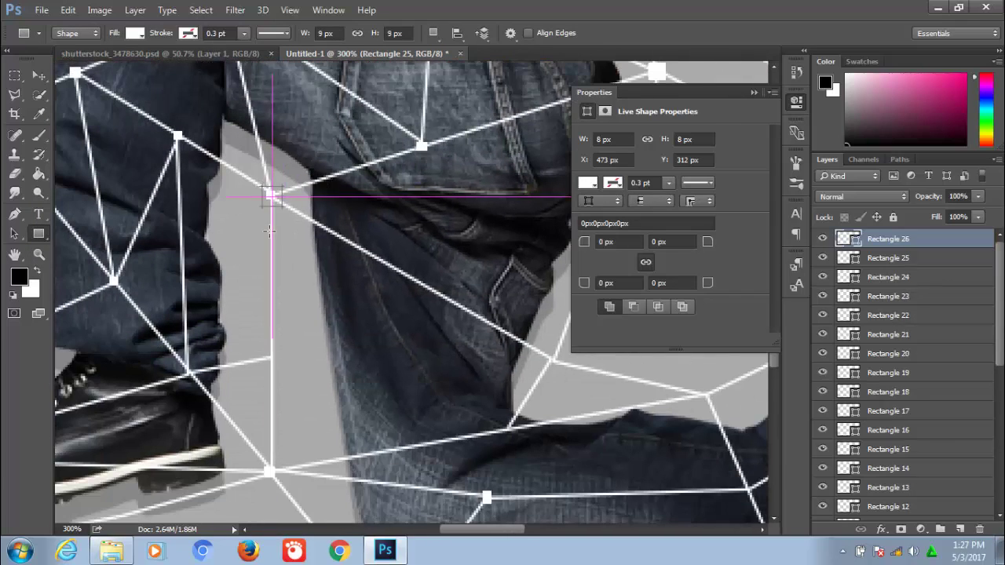
left_click_drag(346, 390, 439, 348)
left_click_drag(182, 333, 314, 338)
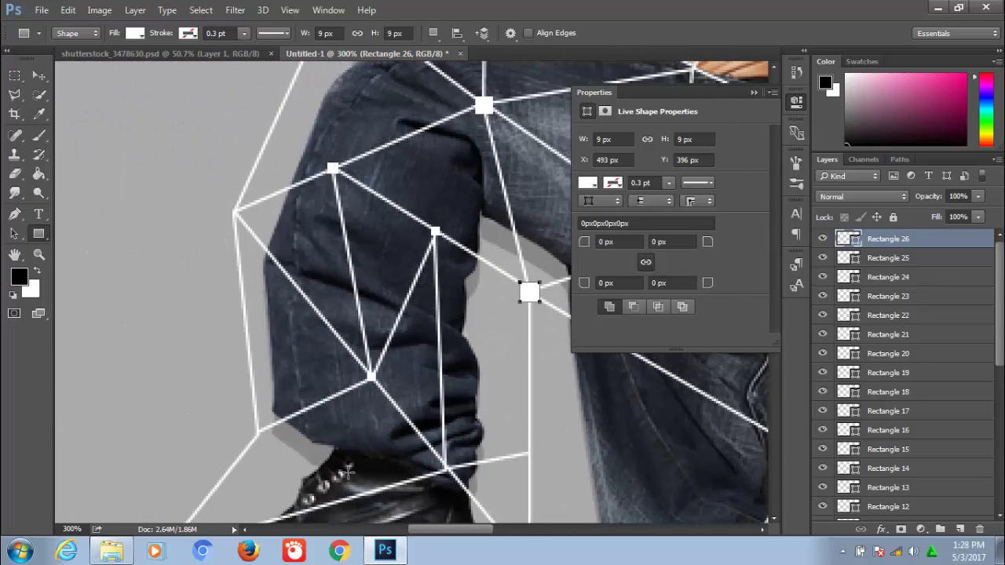
key("ctrl+0")
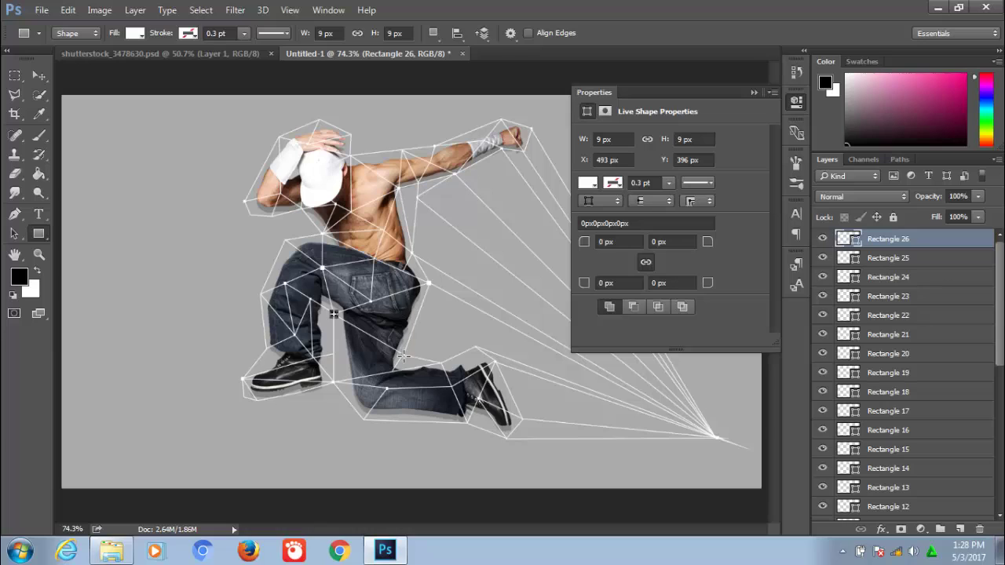
Step: Add small white squares on the shoe, head, leg, bottom, arm and hand vertices
left_click_drag(400, 354, 405, 358)
left_click_drag(303, 140, 311, 148)
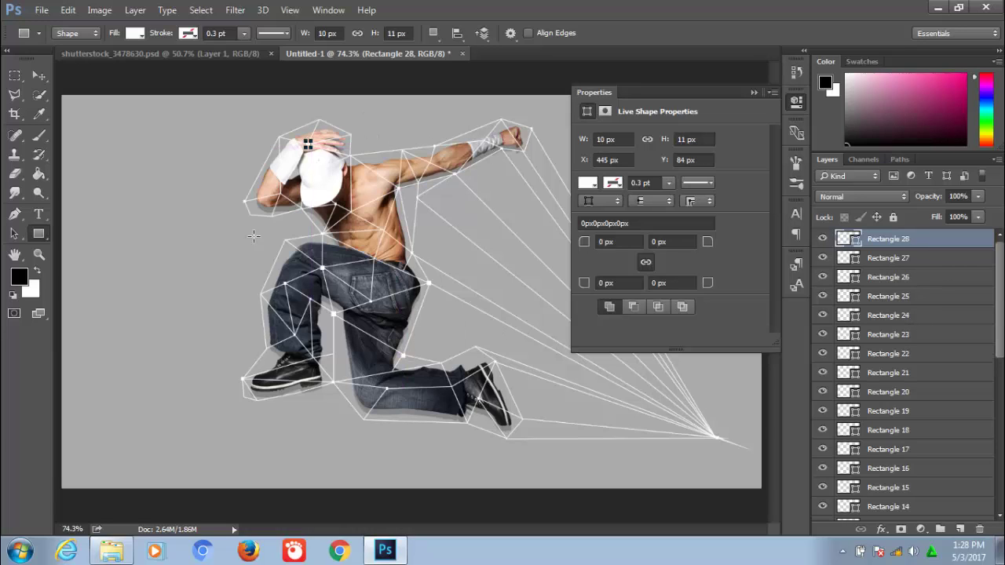
left_click_drag(284, 237, 291, 243)
left_click_drag(359, 414, 369, 425)
left_click_drag(498, 432, 510, 445)
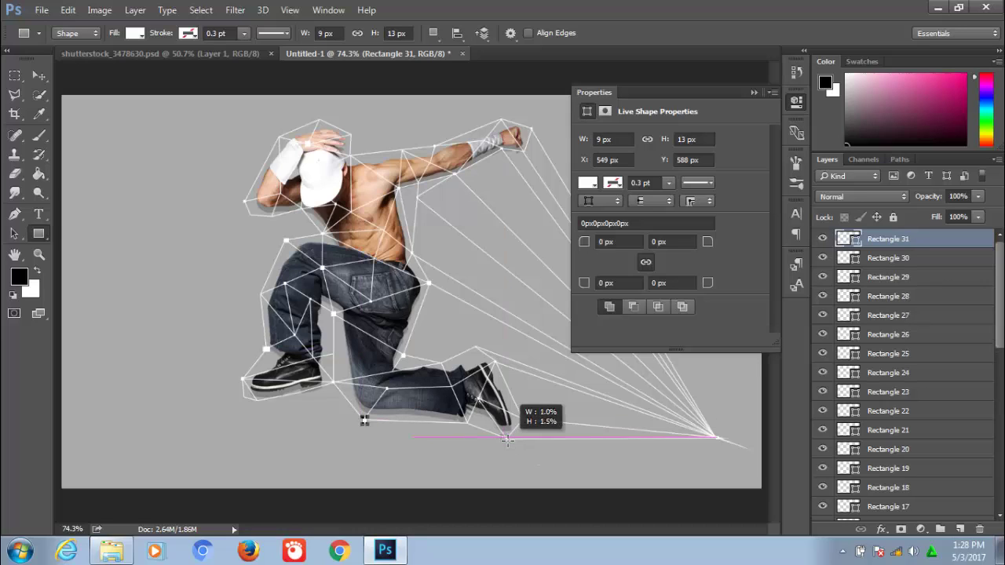
left_click_drag(413, 194, 421, 202)
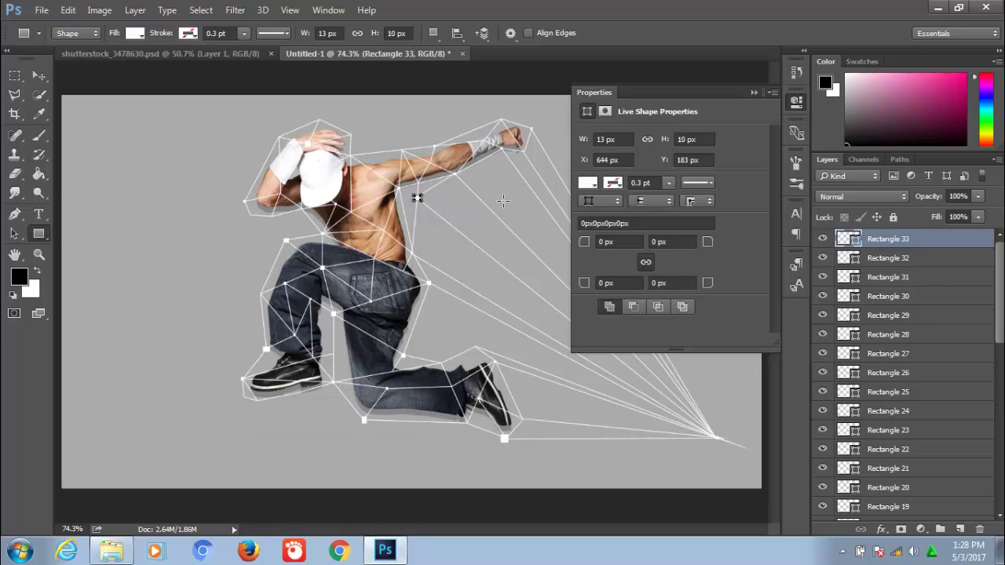
left_click_drag(496, 114, 507, 124)
left_click_drag(237, 130, 245, 138)
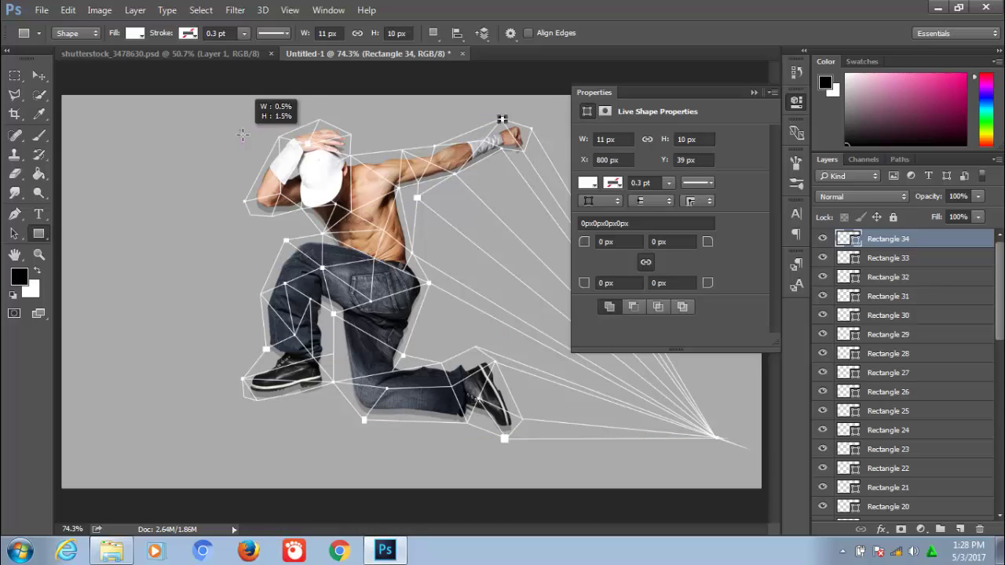
Step: Scatter small white squares across the gray background and close the Properties panel
left_click_drag(388, 120, 391, 123)
left_click_drag(236, 252, 245, 260)
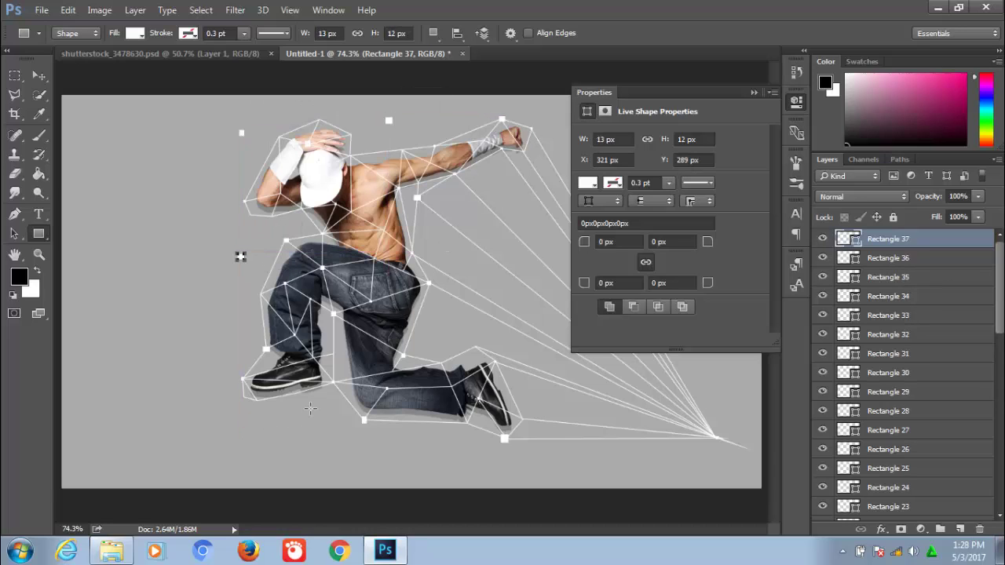
left_click_drag(309, 409, 320, 419)
left_click_drag(214, 190, 208, 197)
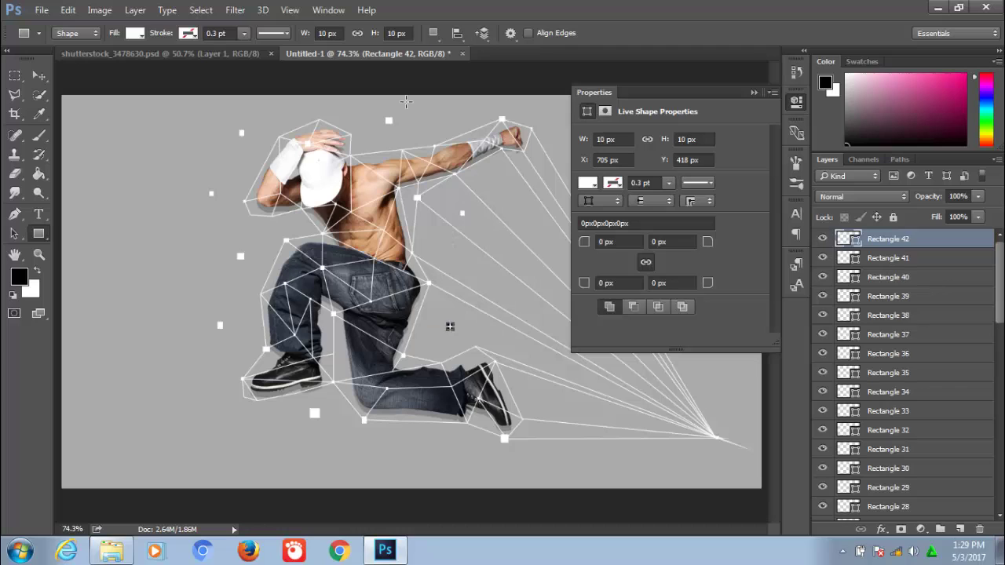
left_click(459, 119)
key("Return")
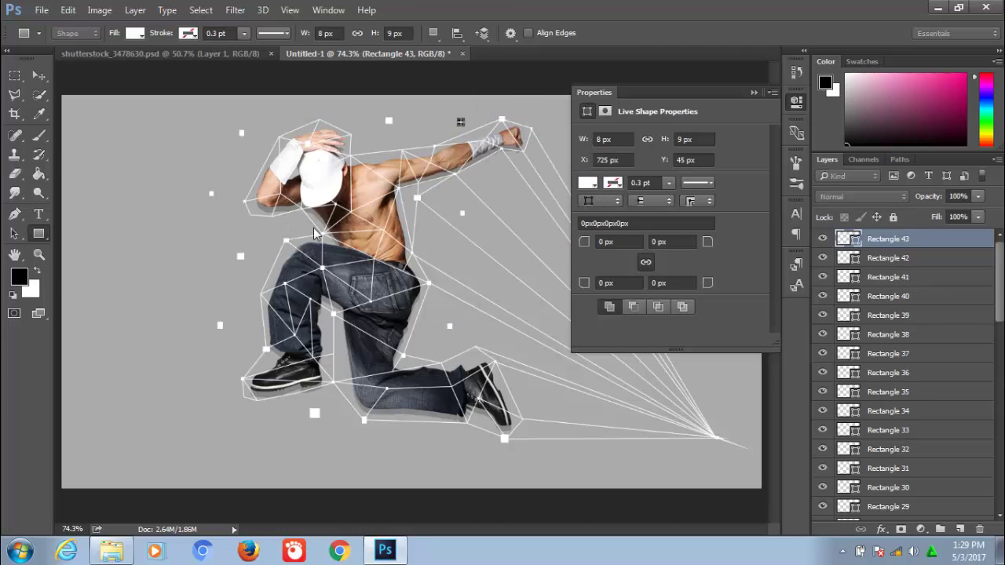
mouse_move(299, 217)
left_mouse_down()
mouse_move(305, 222)
mouse_move(251, 243)
left_mouse_up()
key("ctrl+z")
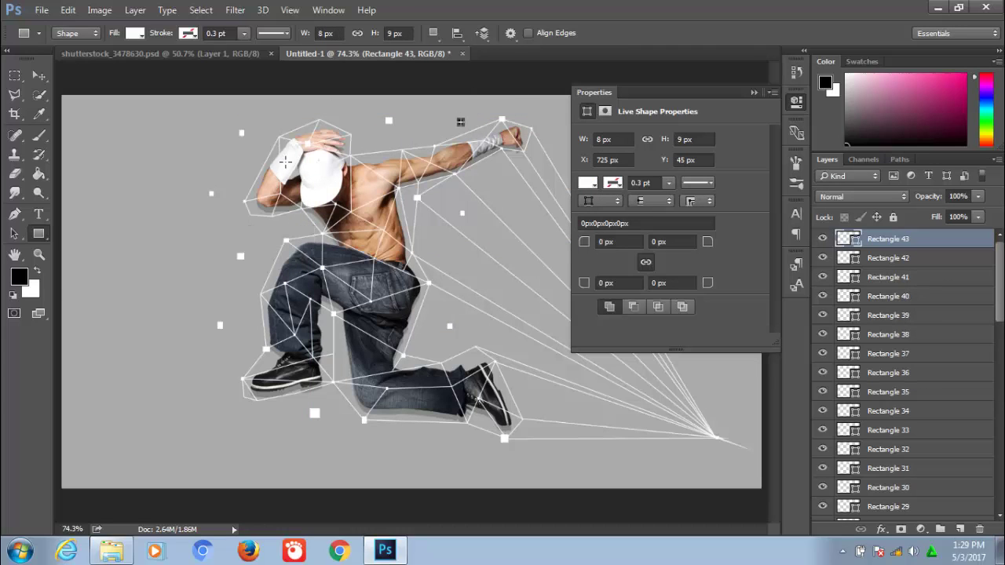
left_click(795, 73)
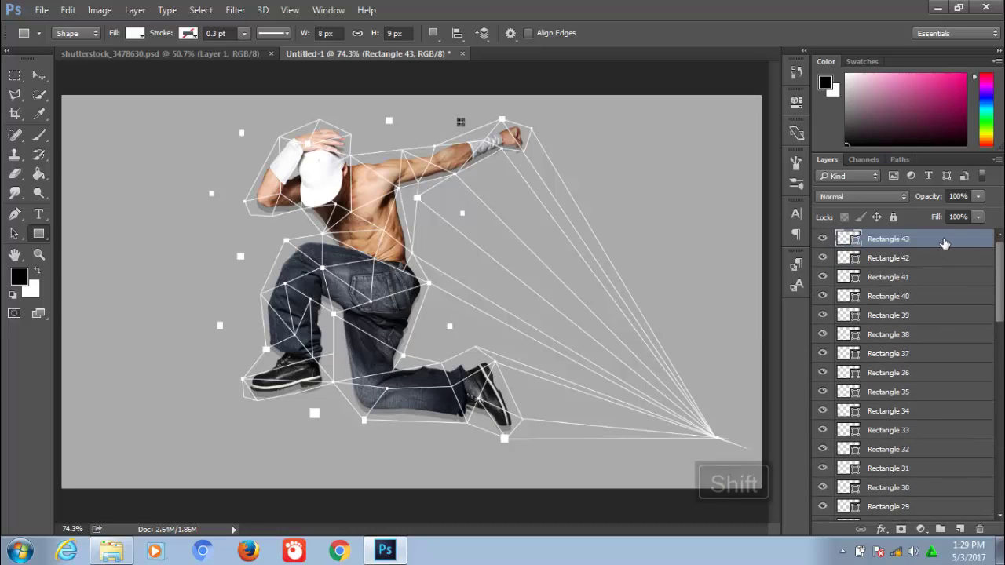
Step: Select Rectangles 1–43 and group them into a group named 'rectagle'
scroll(1000, 275, "down", 5)
scroll(903, 374, "down", 3)
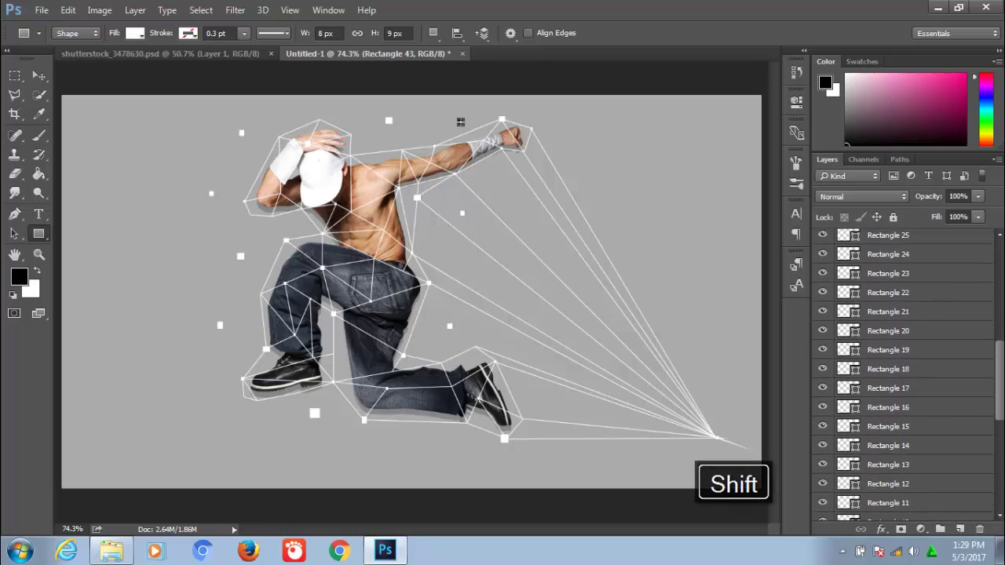
scroll(903, 375, "down", 3)
scroll(903, 374, "down", 1)
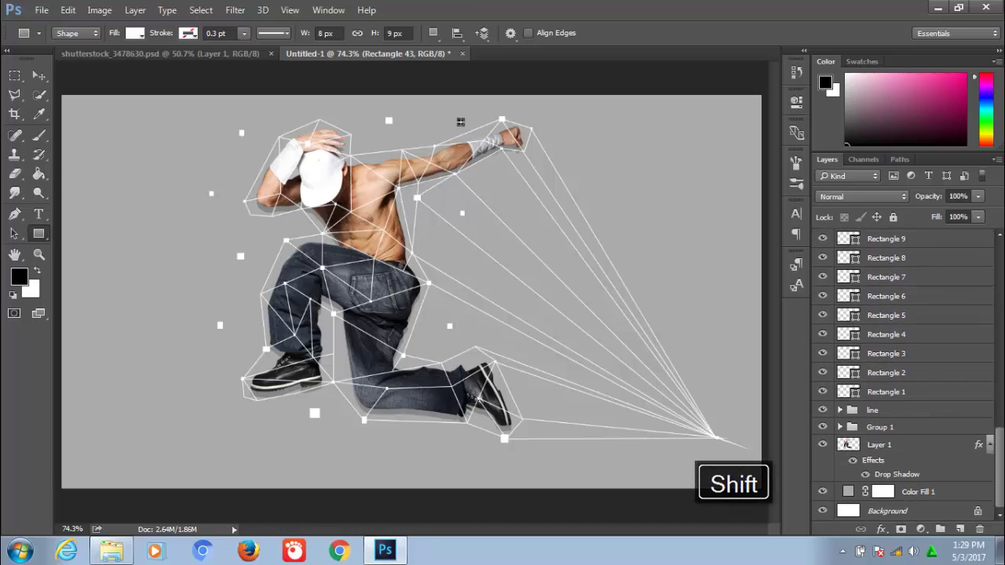
left_click(899, 391, "shift")
key("ctrl+g")
type("rectagle")
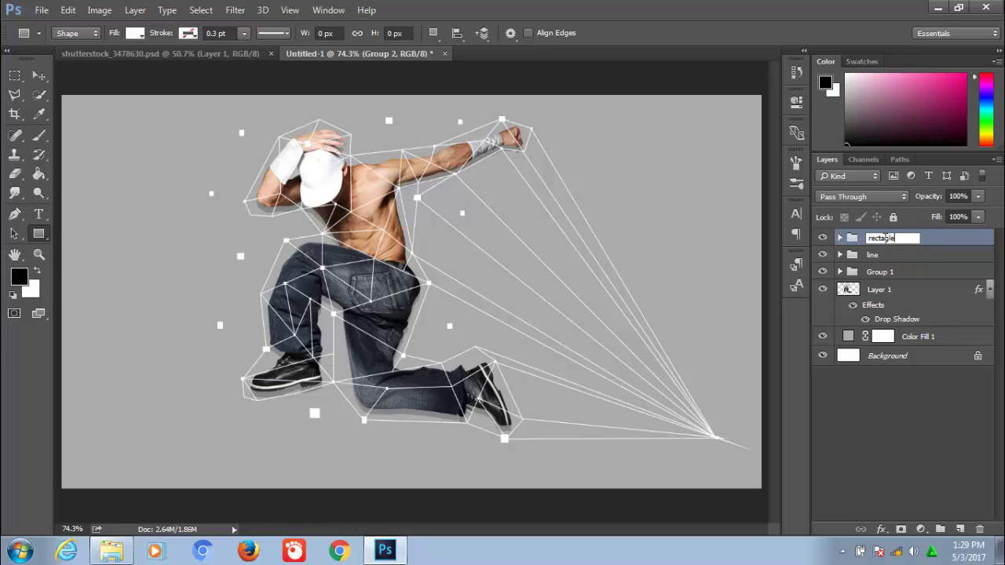
key("Return")
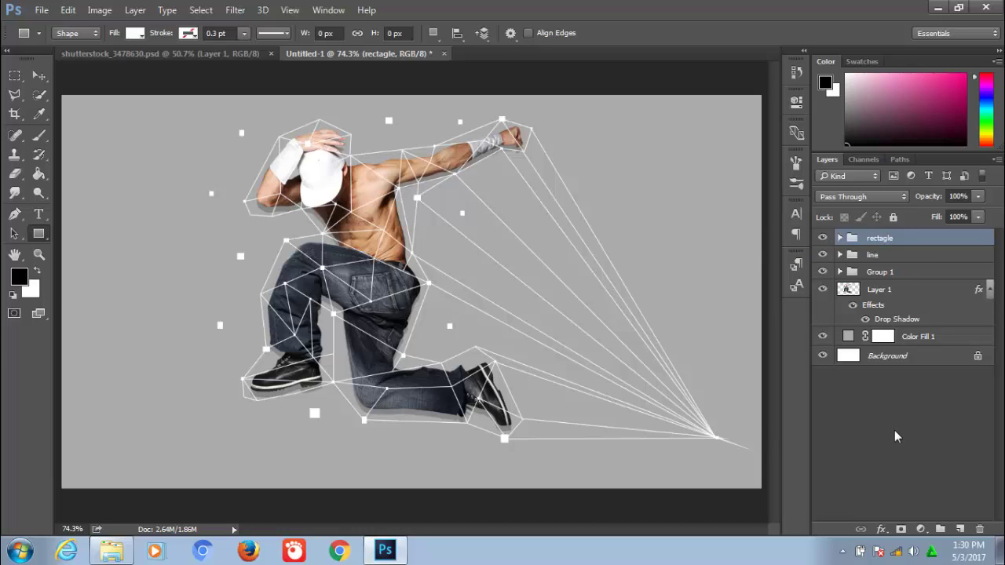
Step: Prepare a new layer for text with white (ffffff) colour and a Century font
left_click(40, 215)
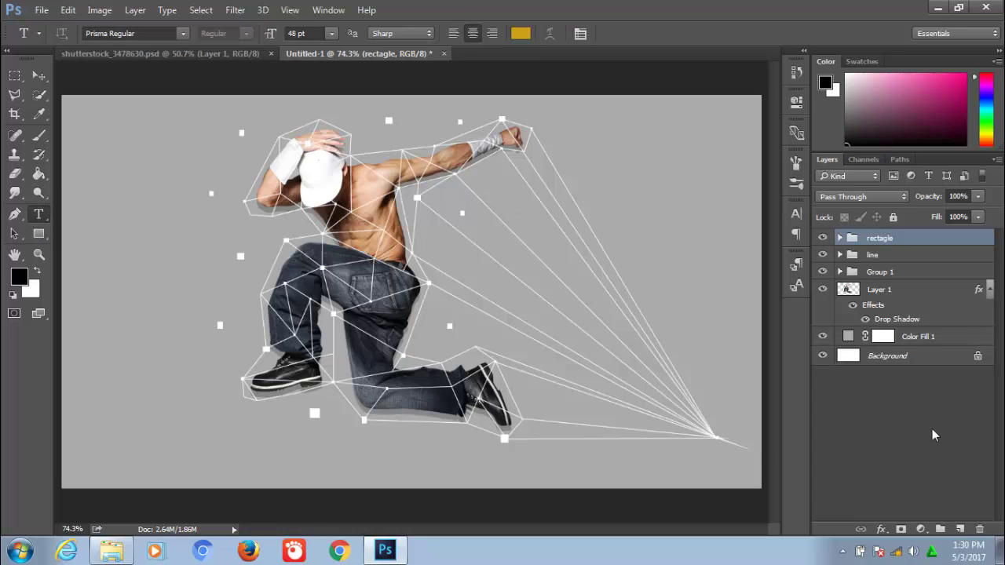
left_click(963, 531)
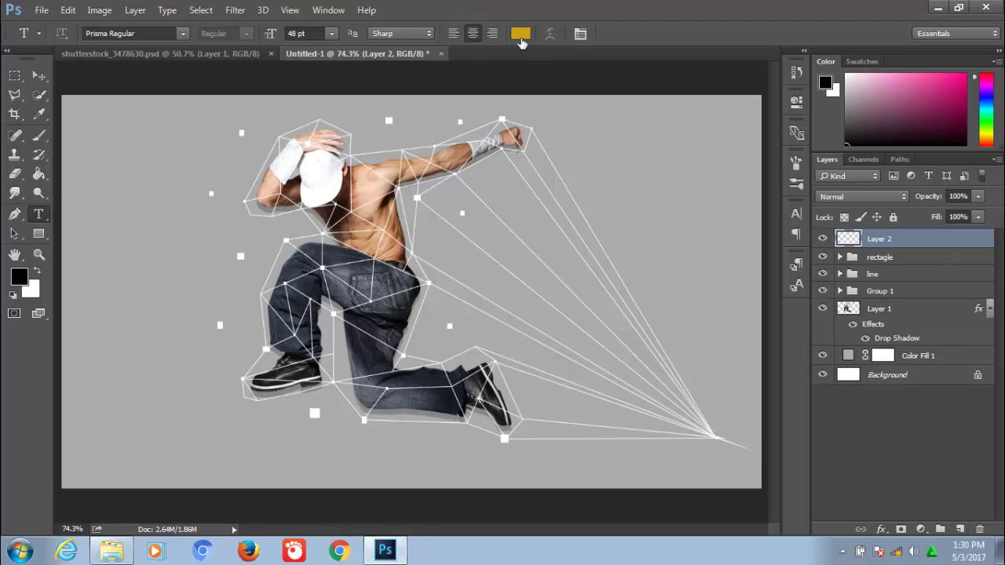
left_click(520, 35)
type("ffffff")
left_click(737, 230)
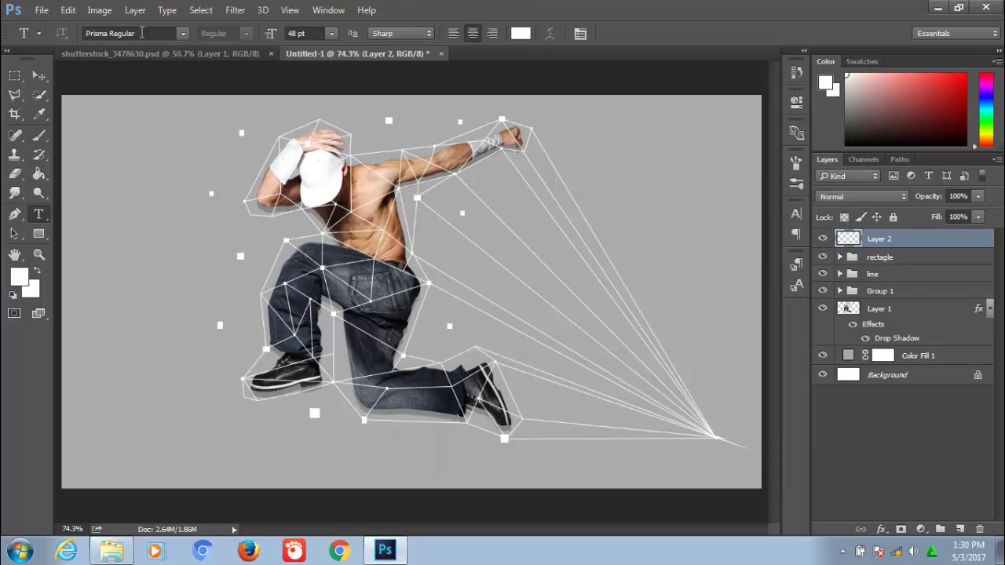
left_click(141, 33)
type("centu")
left_click(147, 74)
Step: Type BREAK beside the dancer in Century Gothic Bold and commit it
left_click(195, 215)
type("BRE")
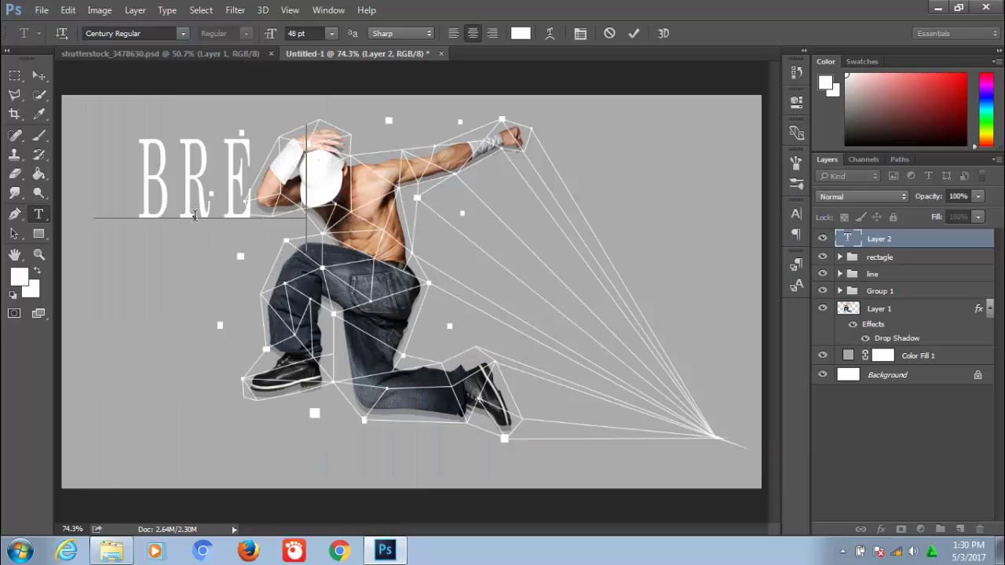
type("AK")
key("ctrl+a")
left_click(182, 33)
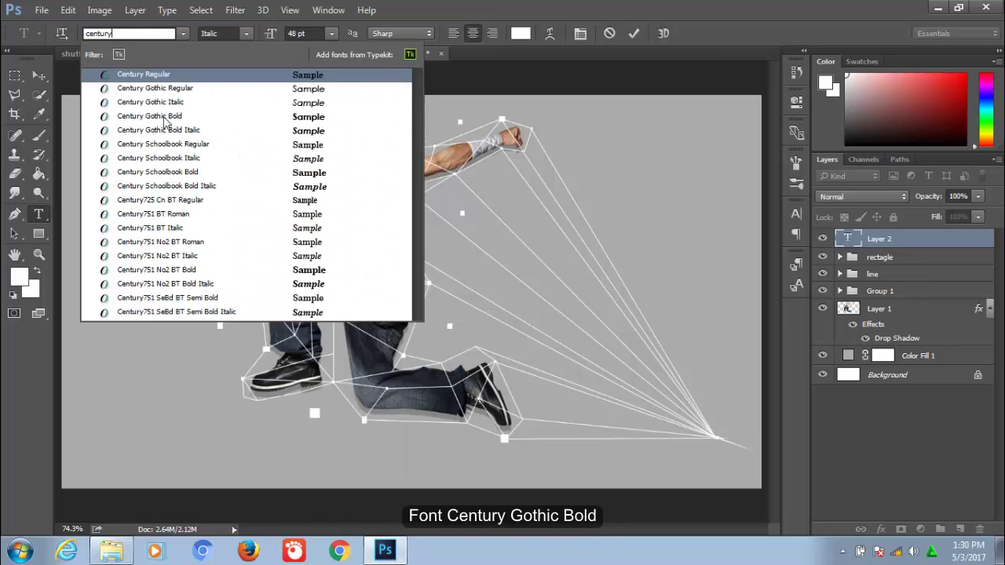
left_click(162, 116)
left_click(38, 75)
Step: Centre BREAK over the dancer, stretch it wide and slightly taller, and duplicate it below
left_click_drag(198, 166, 349, 183)
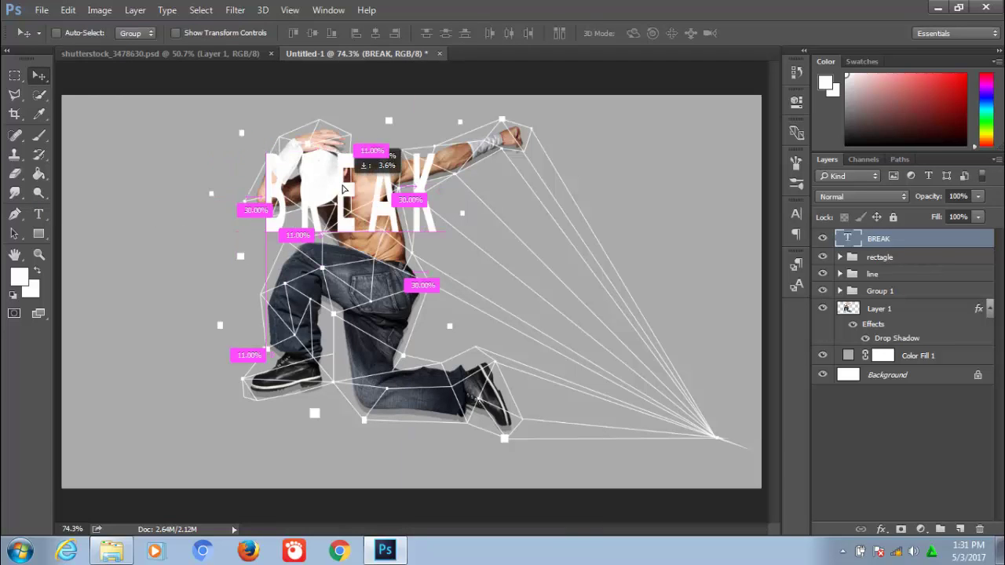
key("ctrl+t")
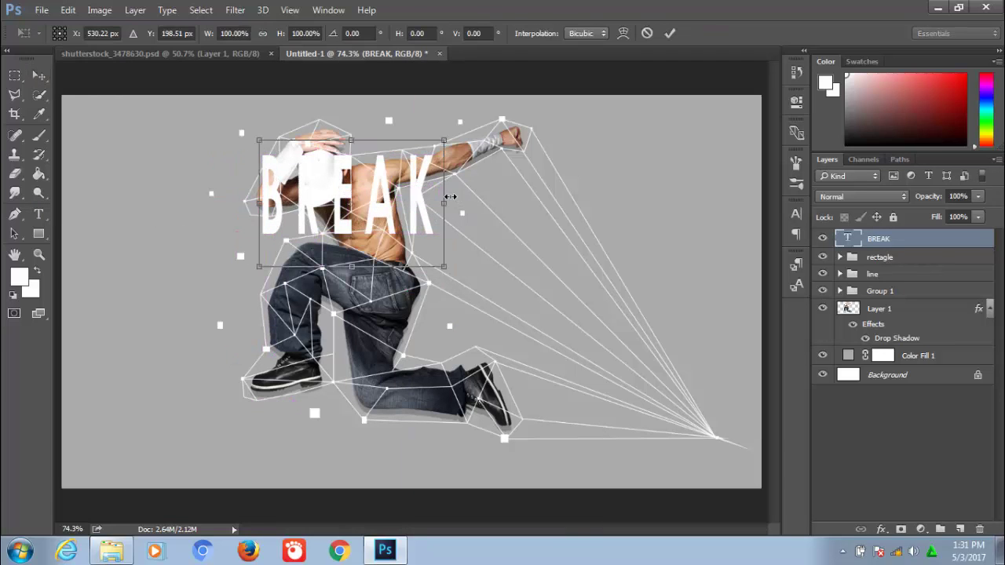
left_click_drag(437, 204, 564, 204)
left_click_drag(260, 205, 161, 199)
left_click_drag(362, 140, 361, 132)
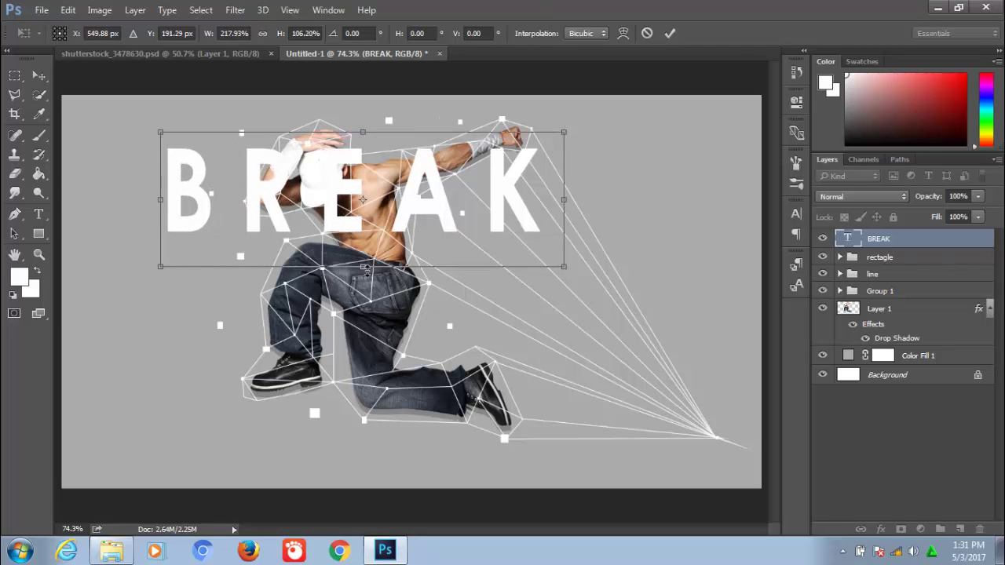
key("Return")
mouse_move(339, 235)
left_mouse_down("alt")
mouse_move(343, 225)
mouse_move(344, 316)
left_mouse_up("alt")
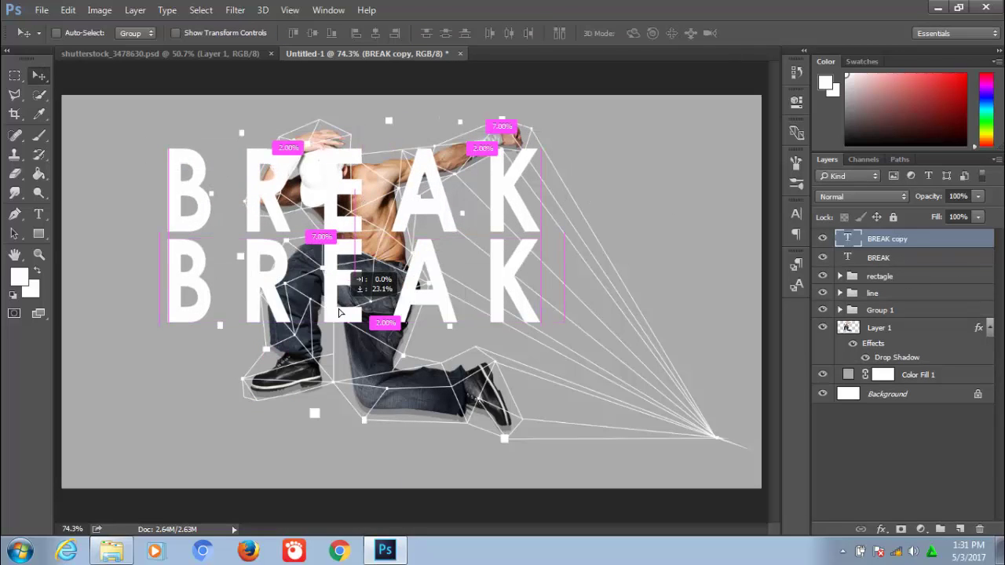
Step: Retype the copied text as DANCE with tighter letter spacing
key("t")
left_click(293, 291)
key("ctrl+a")
type("da")
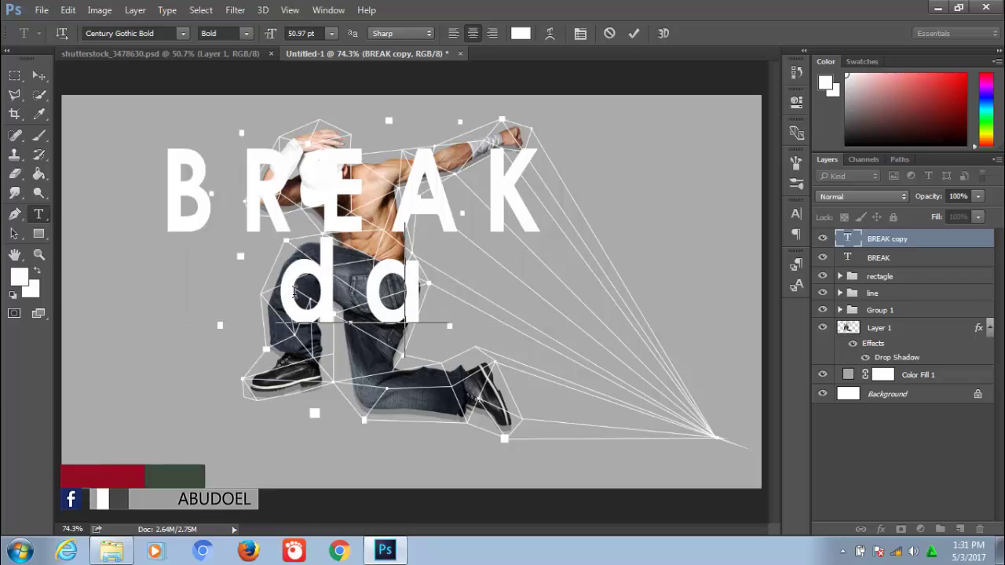
key("BackSpace")
key("BackSpace")
type("DANCE")
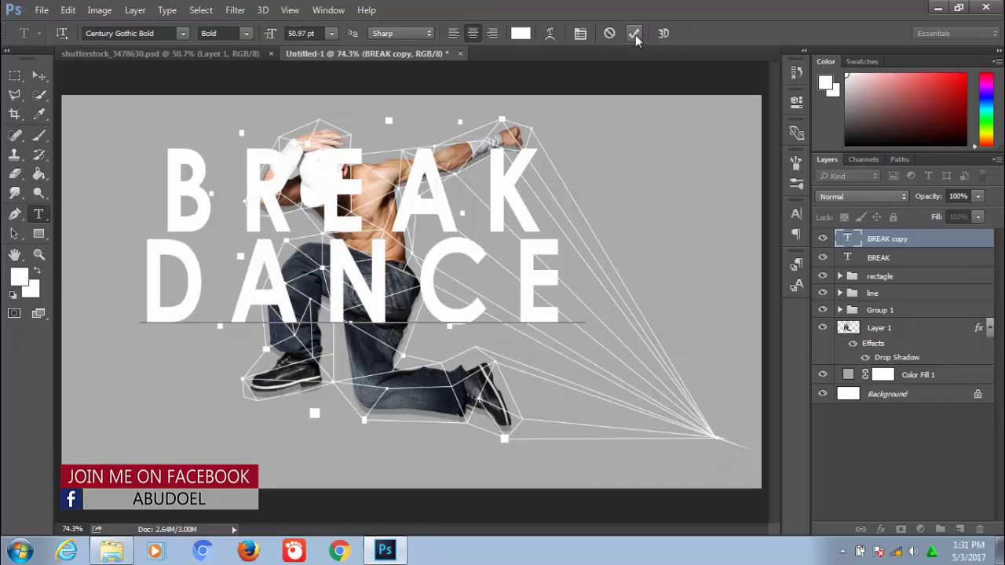
key("ctrl+a")
key("alt+Left")
key("alt+Left")
key("alt+Left")
key("alt+Left")
key("alt+Left")
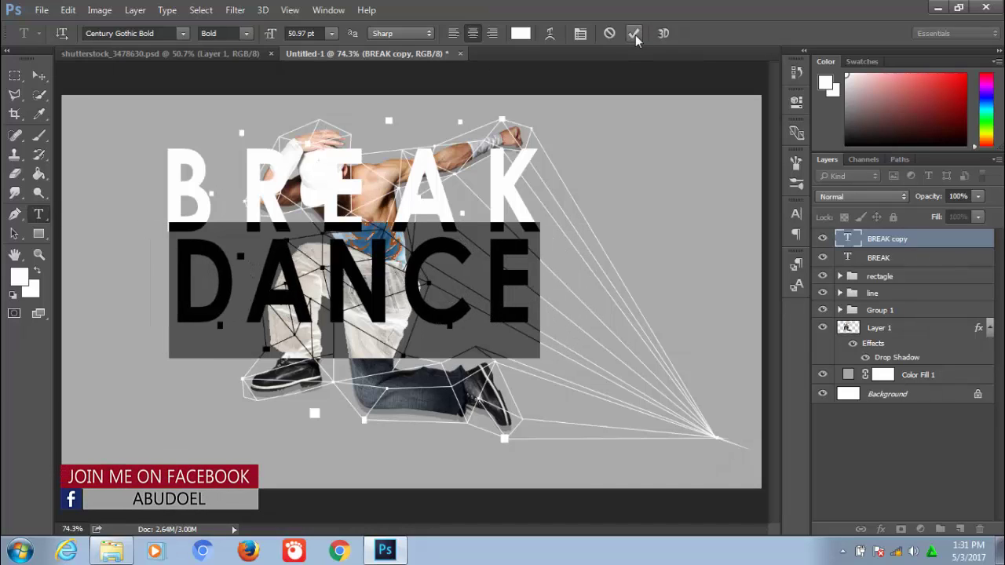
left_click(636, 35)
Step: Adjust BREAK's letter spacing and set its font size to 60 pt
key("alt+bracketleft")
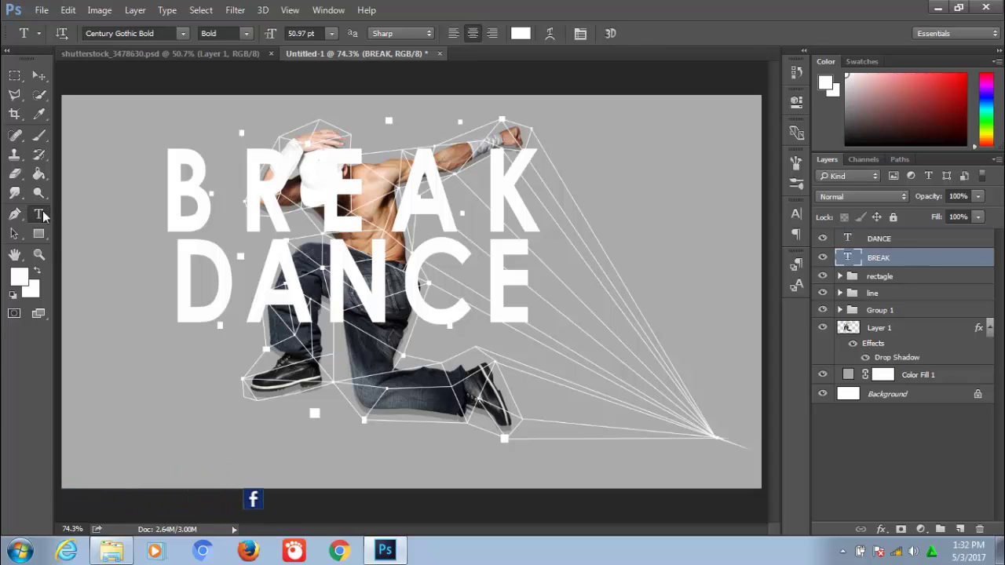
left_click(371, 196)
key("ctrl+a")
key("alt+Left")
key("alt+Left")
key("alt+Left")
key("alt+Left")
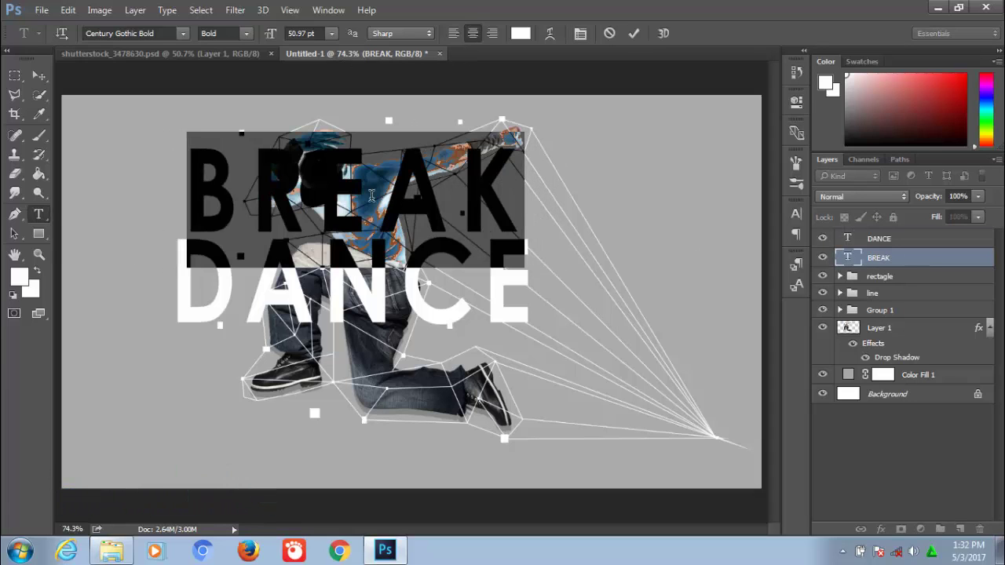
left_click(630, 34)
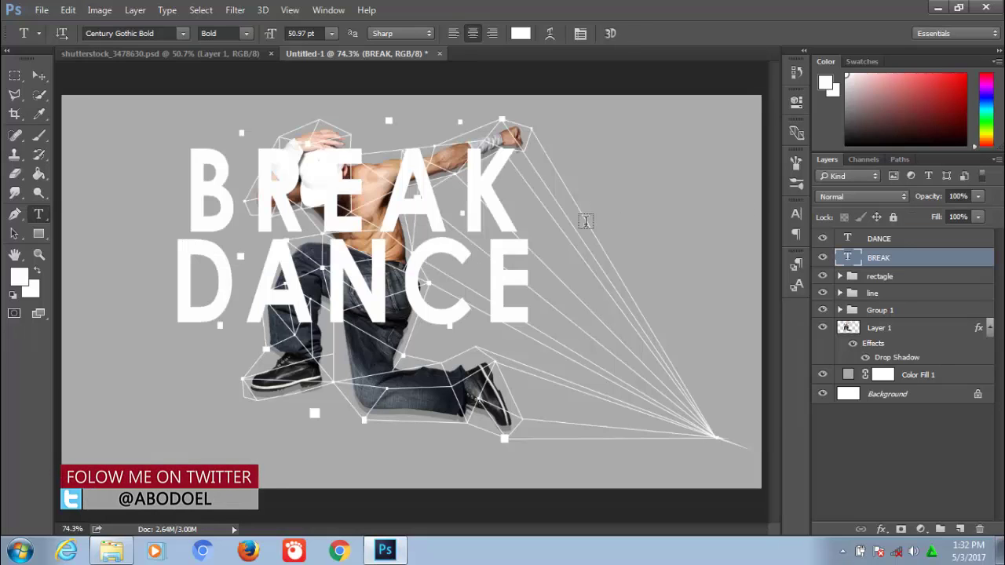
left_click(367, 209)
key("ctrl+a")
key("alt+Right")
key("alt+Right")
key("alt+Right")
key("alt+Right")
key("alt+Right")
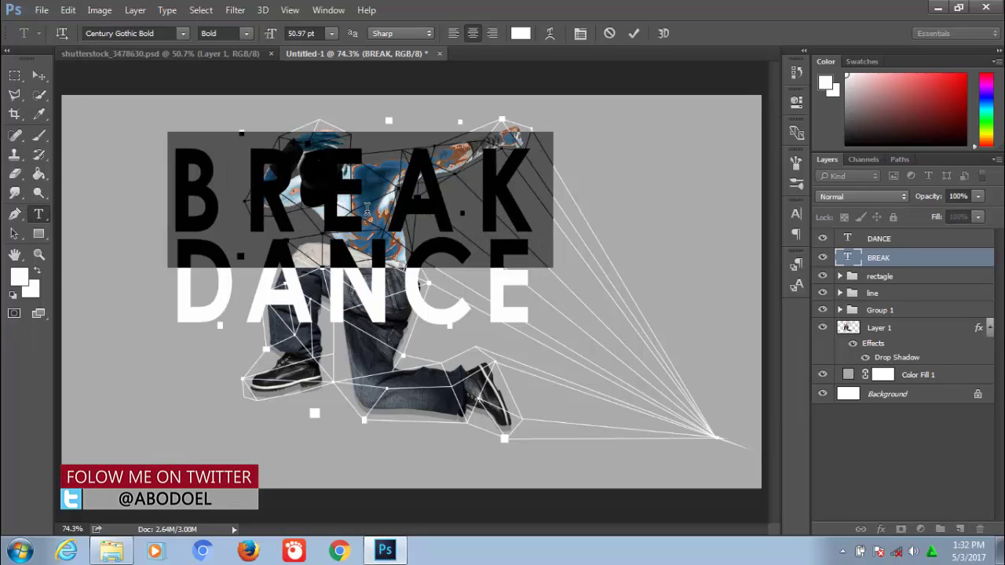
left_click(332, 33)
left_click(314, 269)
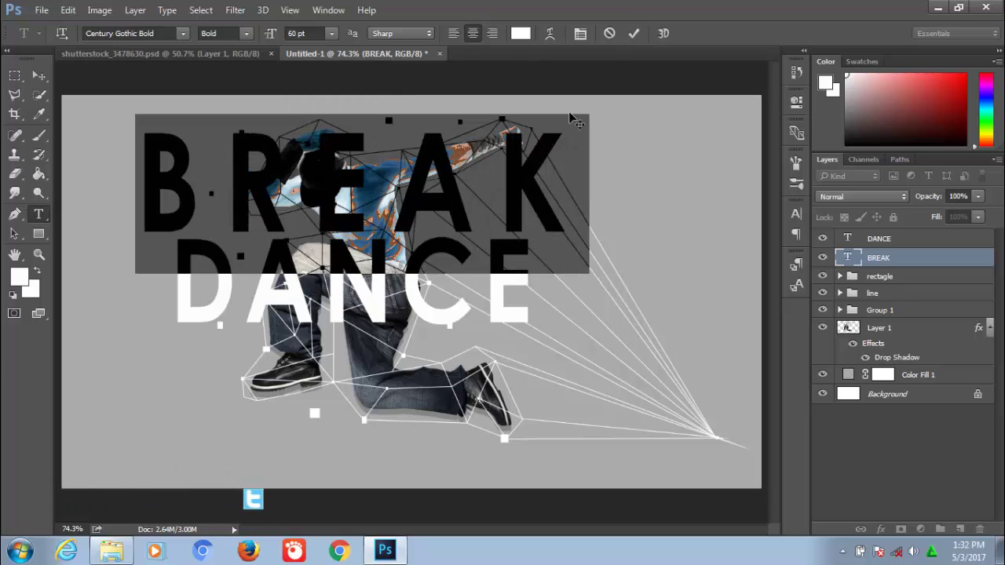
key("alt+Left")
key("alt+Left")
key("alt+Left")
key("alt+Left")
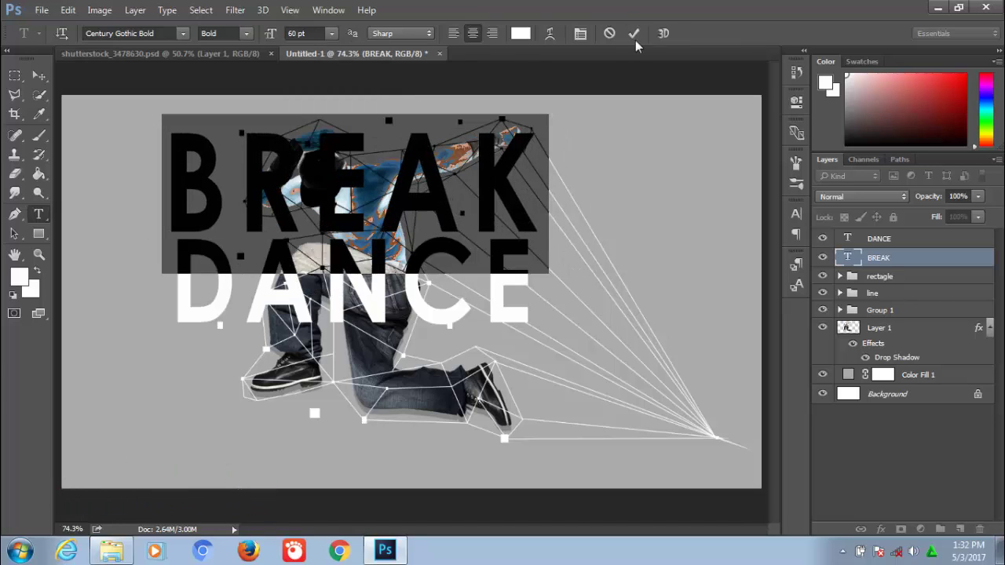
left_click(633, 33)
Step: Squash BREAK vertically to about 81% of its height
left_click(39, 75)
key("ctrl+t")
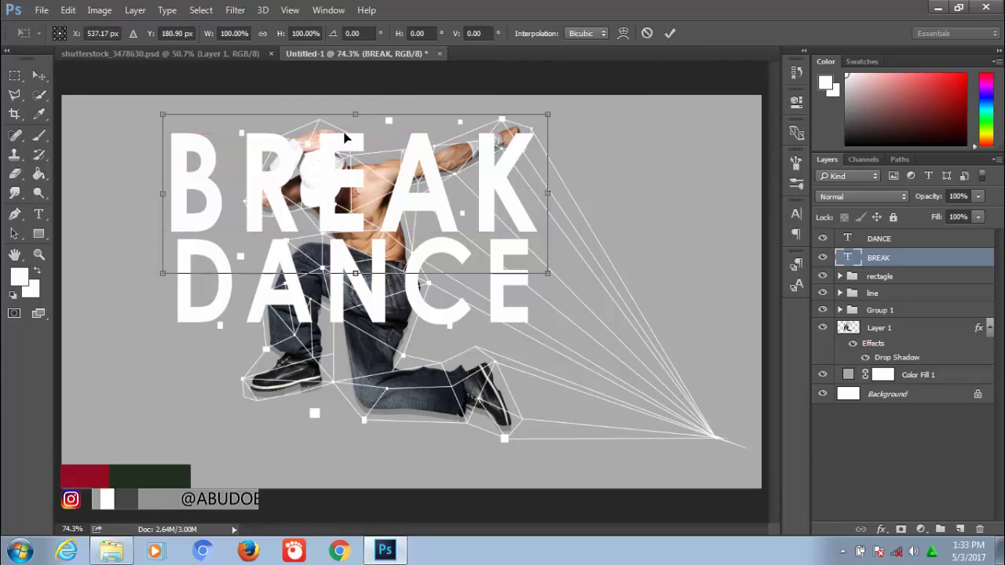
left_click_drag(355, 106, 354, 146)
left_click_drag(332, 195, 338, 177)
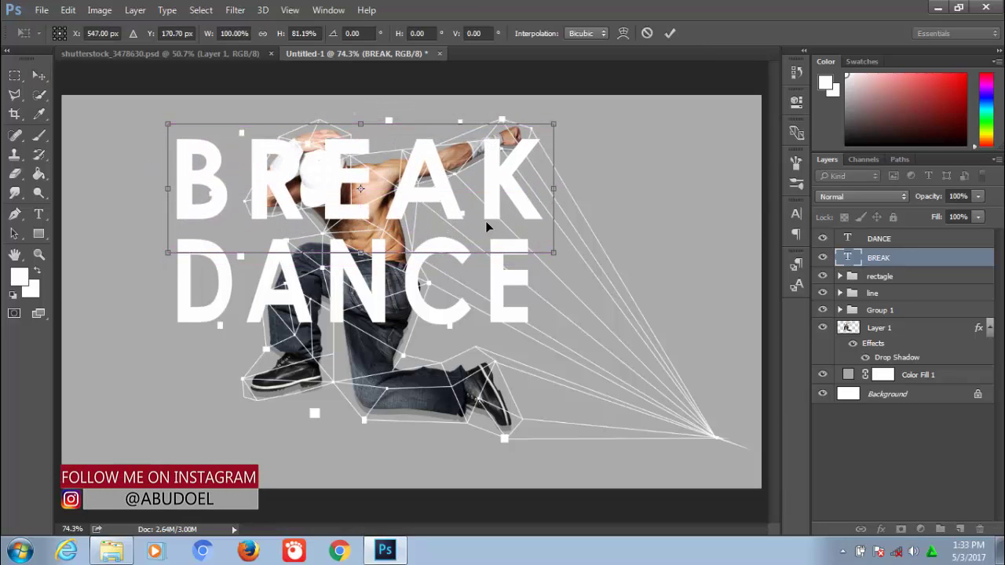
key("Return")
Step: Move DANCE up toward BREAK and stretch it taller
left_click(879, 238)
left_click_drag(540, 316, 540, 307)
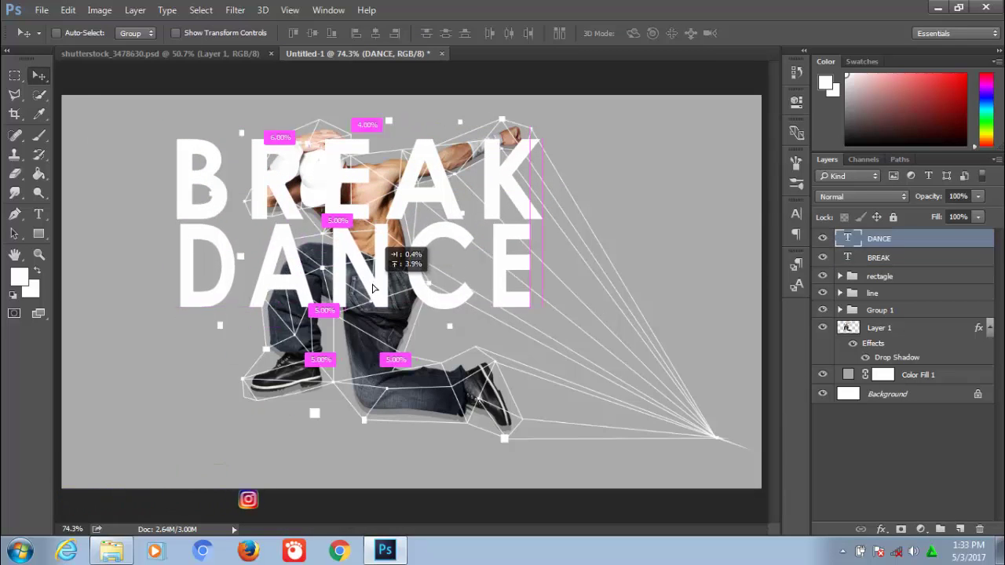
key("ctrl+t")
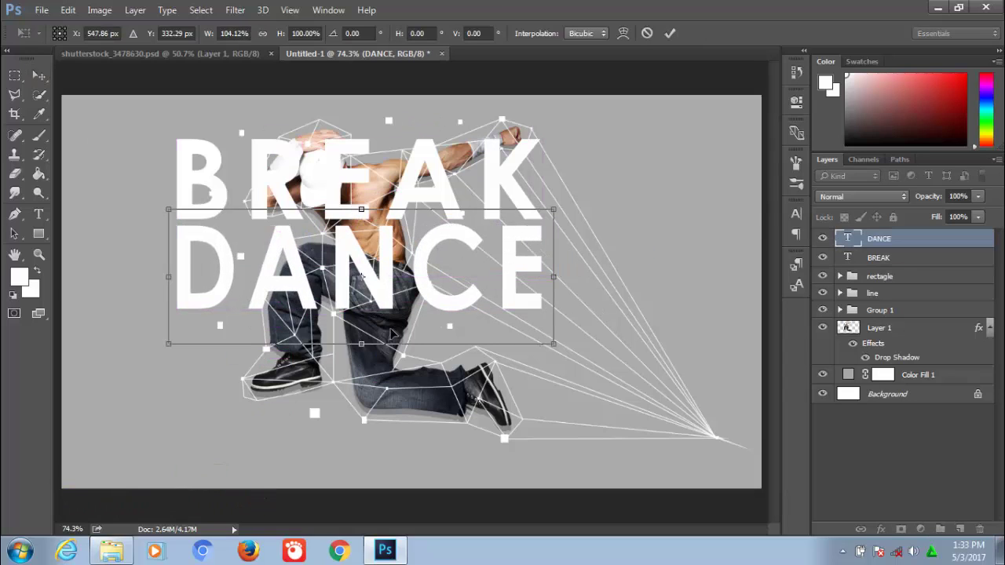
left_click_drag(361, 348, 361, 360)
left_click(670, 33)
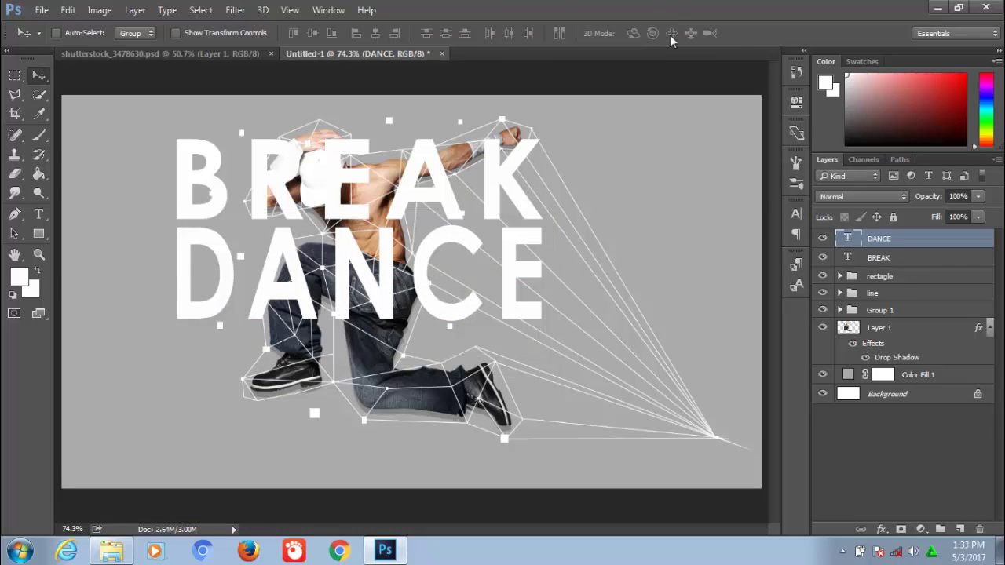
Step: Add a layer mask to BREAK and lower its opacity to see the dancer through it
left_click(893, 259)
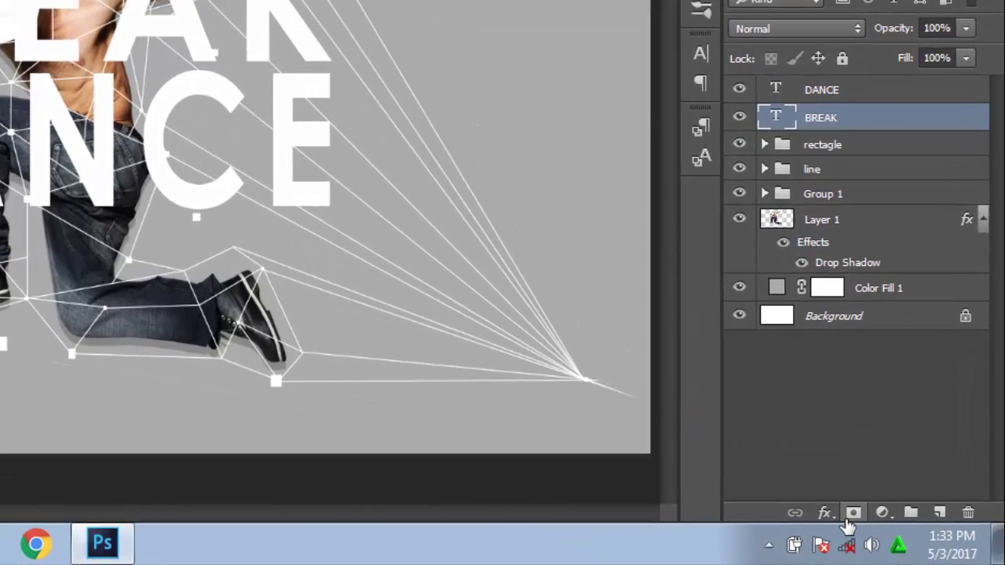
left_click(853, 513)
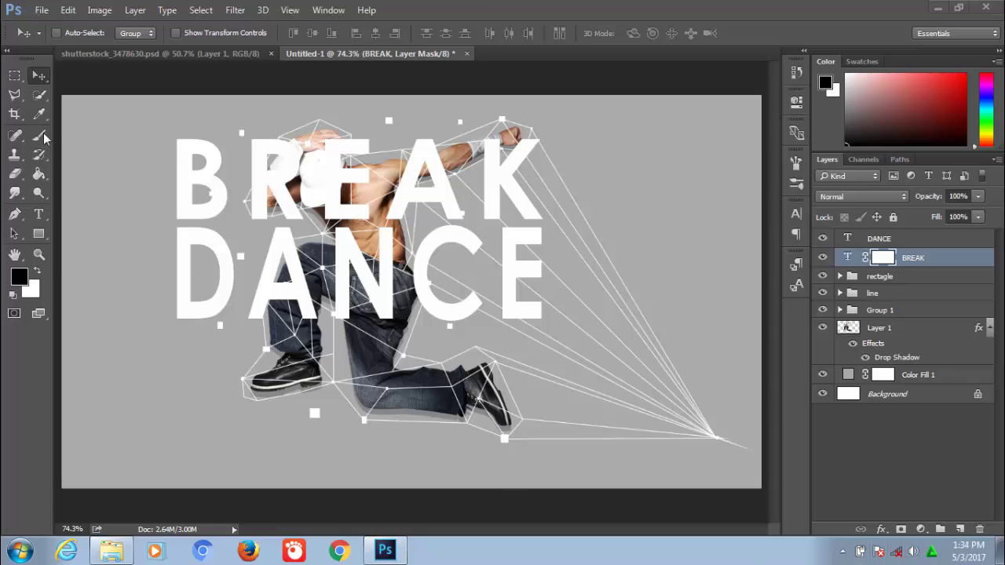
left_click(40, 135)
left_click(14, 95)
left_click_drag(978, 196, 919, 213)
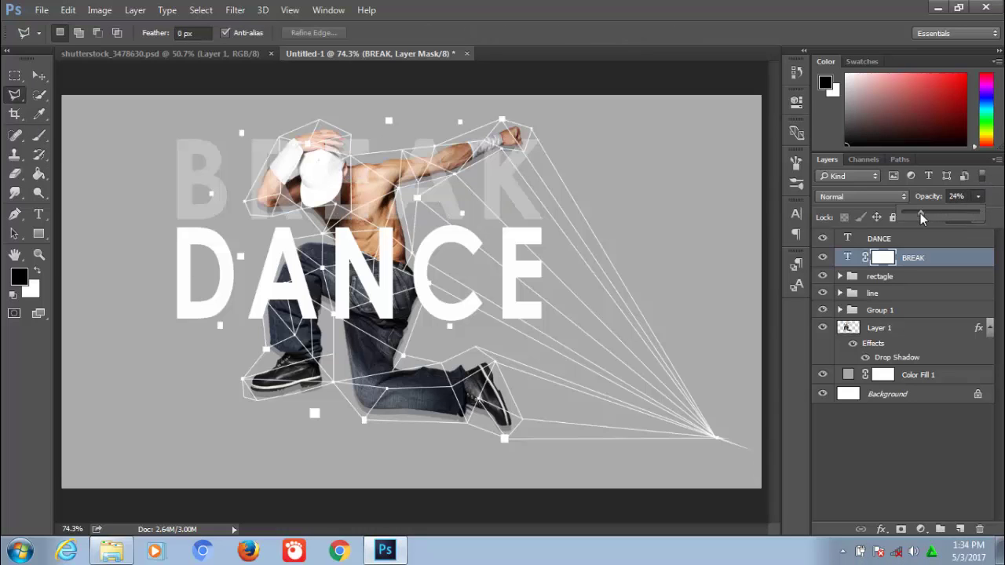
Step: Zoom to 300% around the cap and outline the raised arm and wristband
left_click(38, 254)
left_click(314, 168)
left_click(366, 288)
left_click(308, 254)
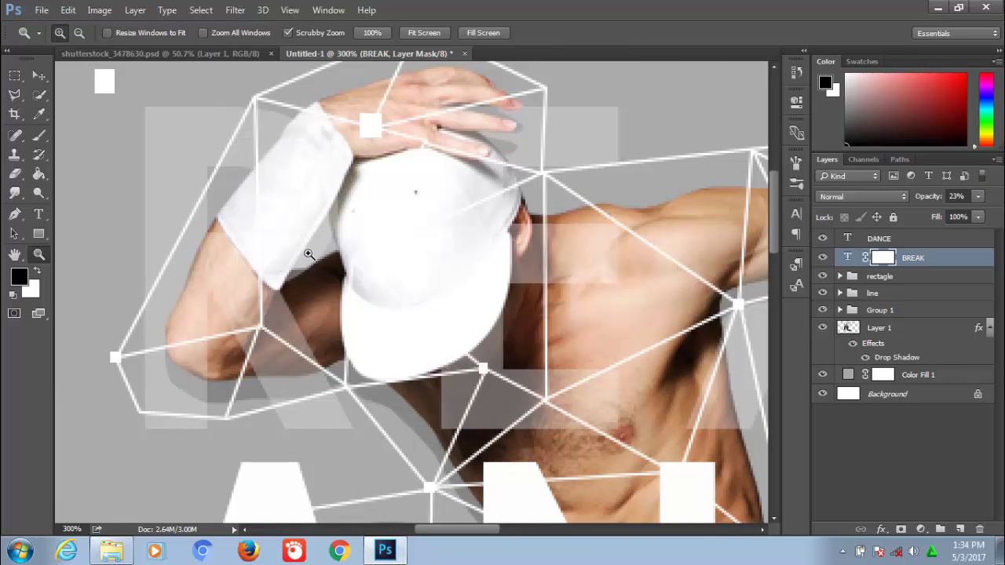
key("l")
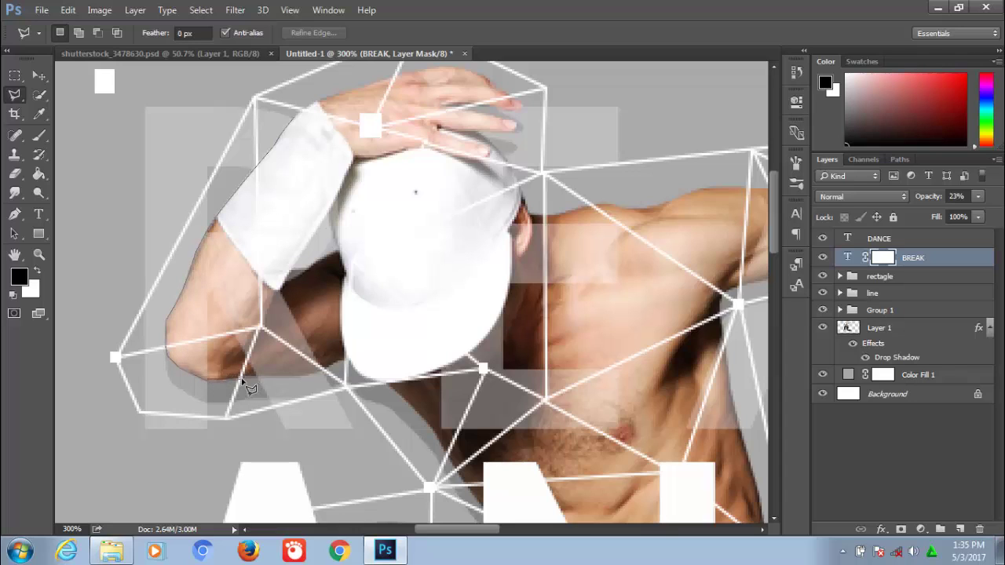
left_click(331, 362)
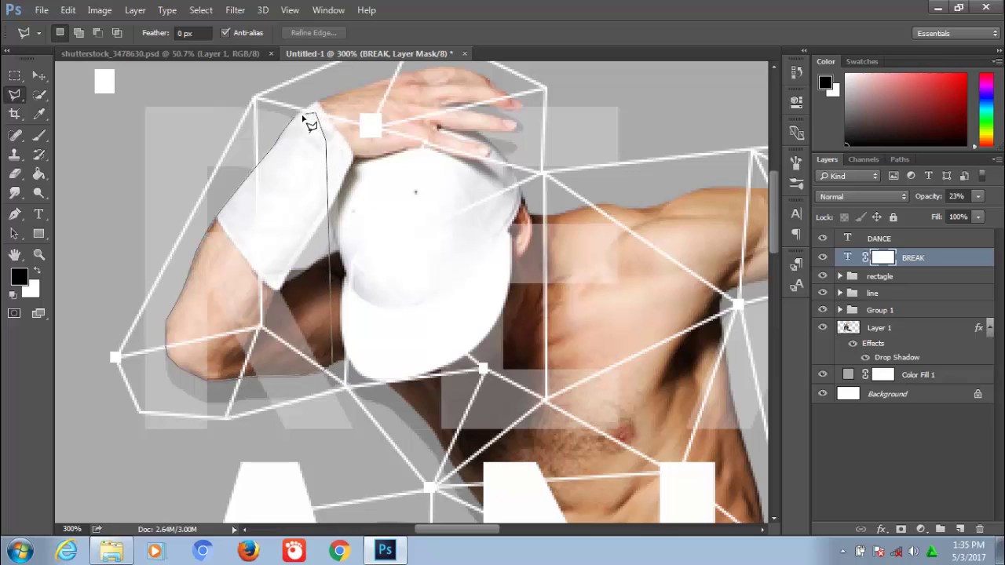
left_click(296, 120)
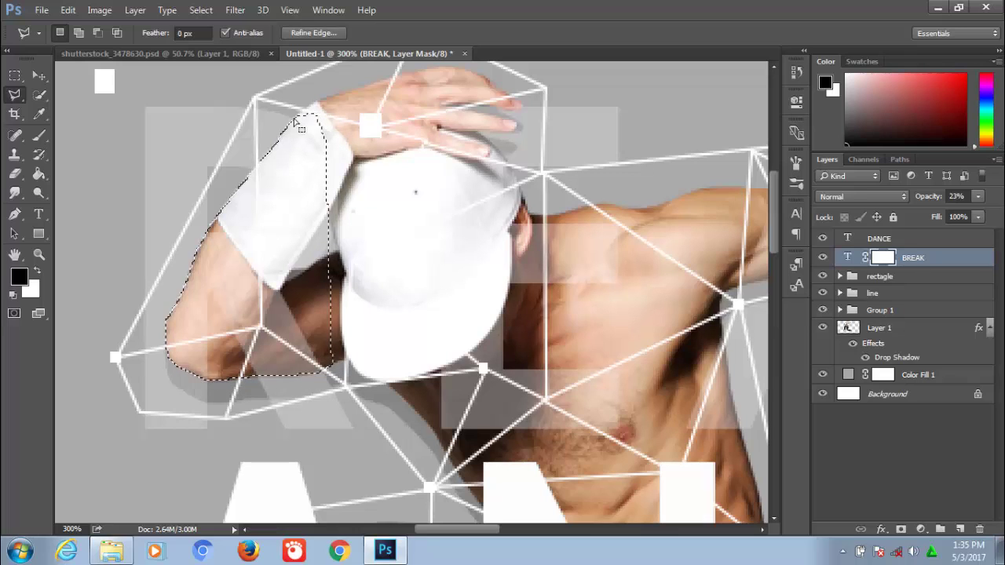
Step: Paint black with a size-35 brush to hide BREAK's letters over the raised arm
left_click(39, 136)
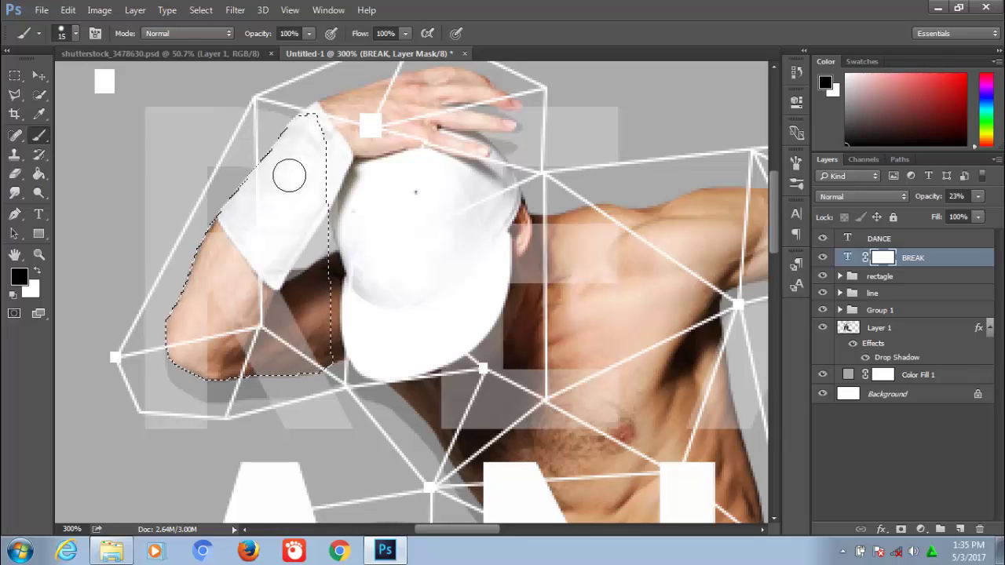
key("bracketright")
key("bracketright")
key("bracketright")
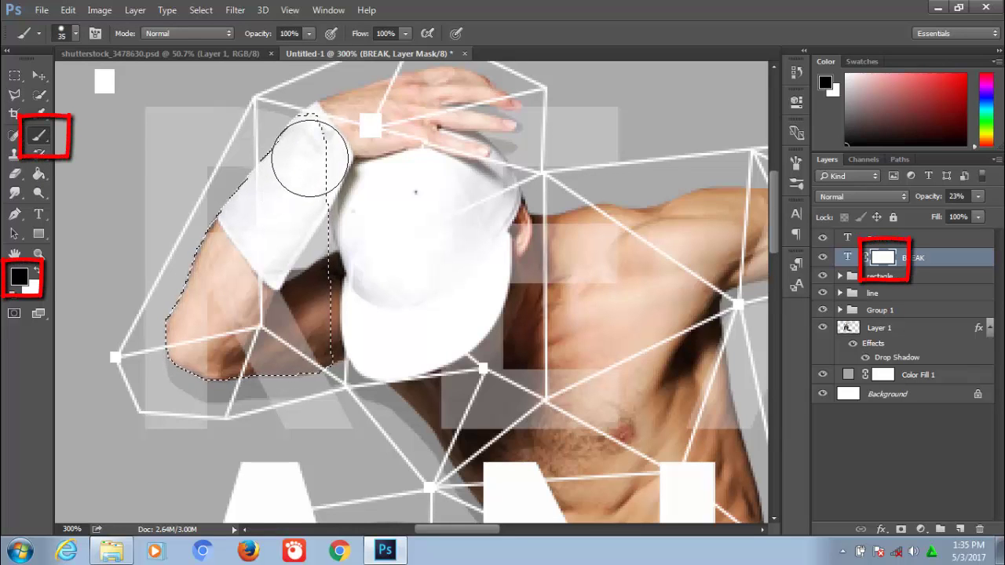
mouse_move(221, 264)
left_mouse_down()
mouse_move(191, 337)
mouse_move(200, 357)
mouse_move(325, 280)
mouse_move(279, 303)
mouse_move(303, 197)
mouse_move(303, 128)
mouse_move(322, 107)
mouse_move(284, 171)
left_mouse_up()
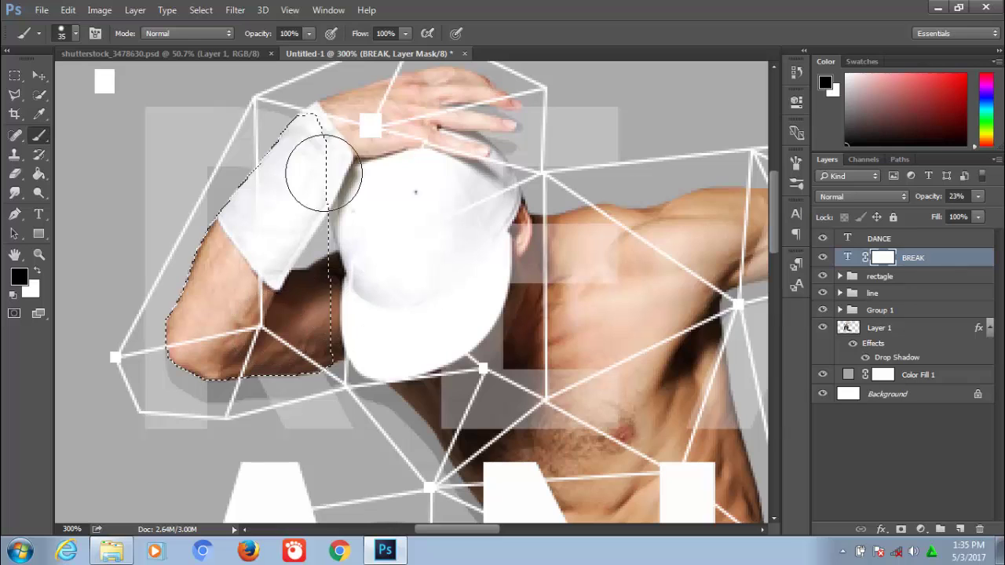
mouse_move(244, 280)
left_mouse_down()
mouse_move(212, 291)
mouse_move(288, 301)
left_mouse_up()
key("ctrl+d")
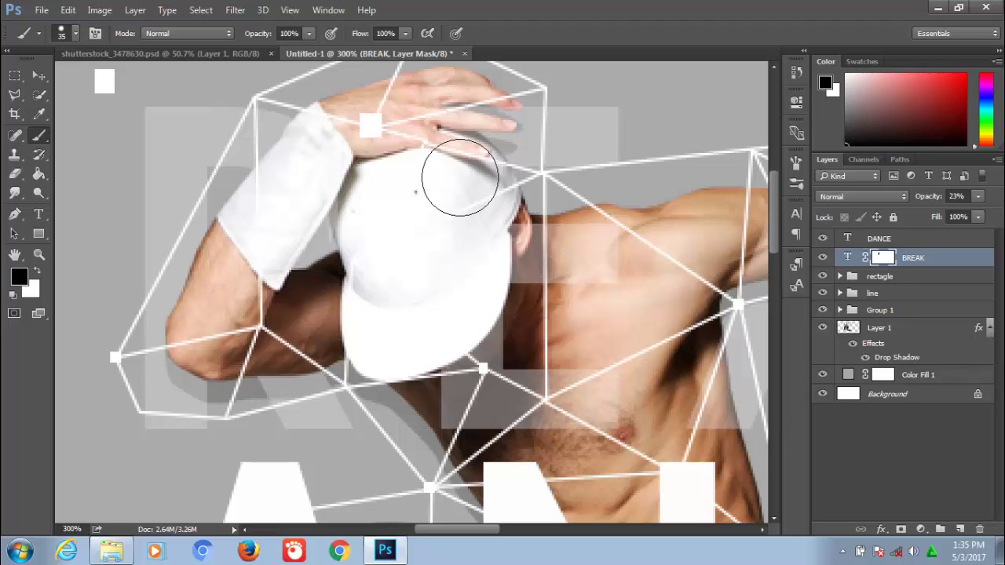
left_click(16, 98)
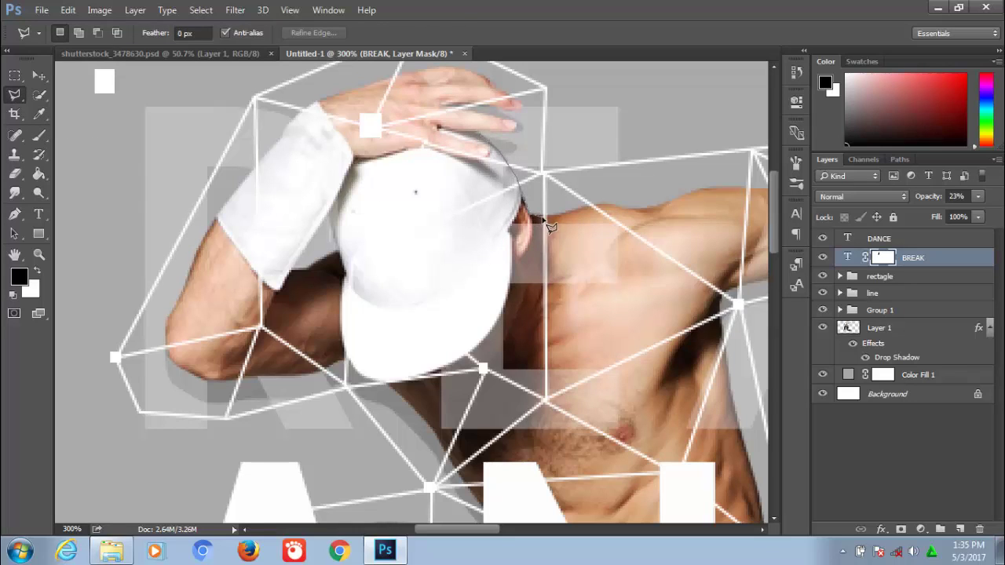
Step: Mask out BREAK's letters over the dancer's chest and hand
left_click(626, 213)
left_click(636, 449)
left_click(444, 439)
left_click(424, 379)
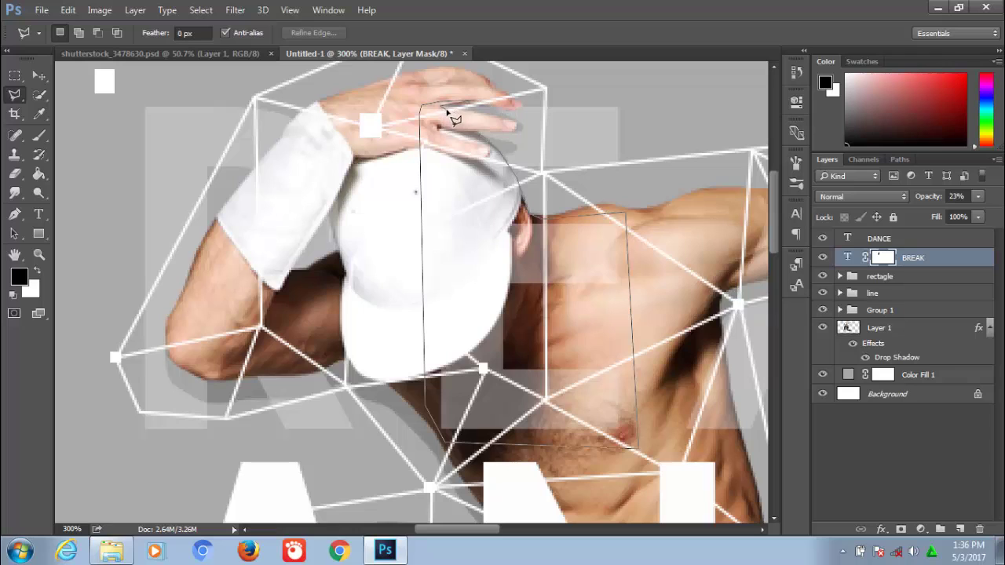
left_click(484, 143)
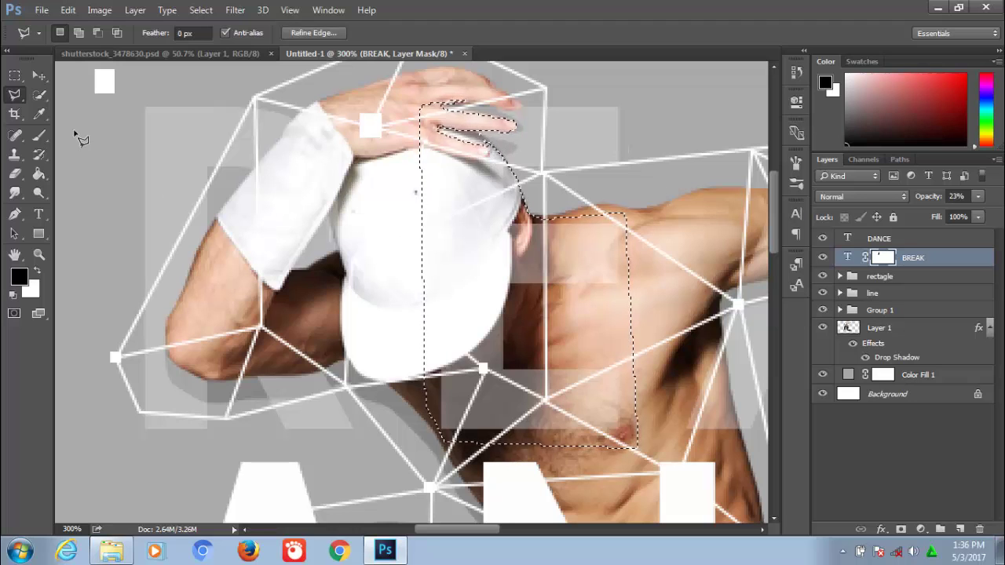
left_click(38, 135)
mouse_move(427, 197)
left_mouse_down()
mouse_move(438, 101)
mouse_move(595, 382)
mouse_move(472, 290)
left_mouse_up()
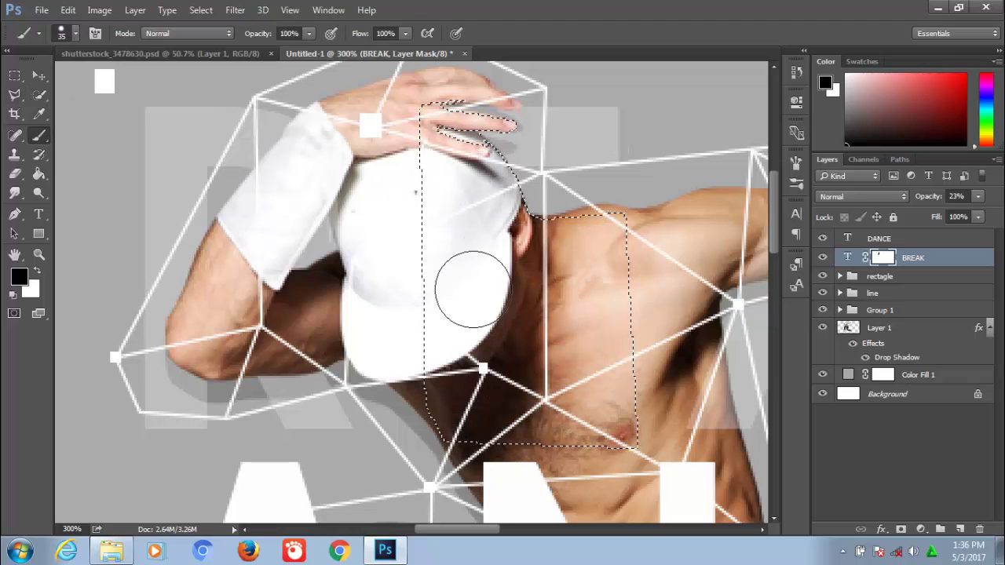
key("ctrl+d")
Step: Hide BREAK's letters over the upper arm near the shoulder
scroll(465, 316, "right", 3)
scroll(464, 316, "right", 5)
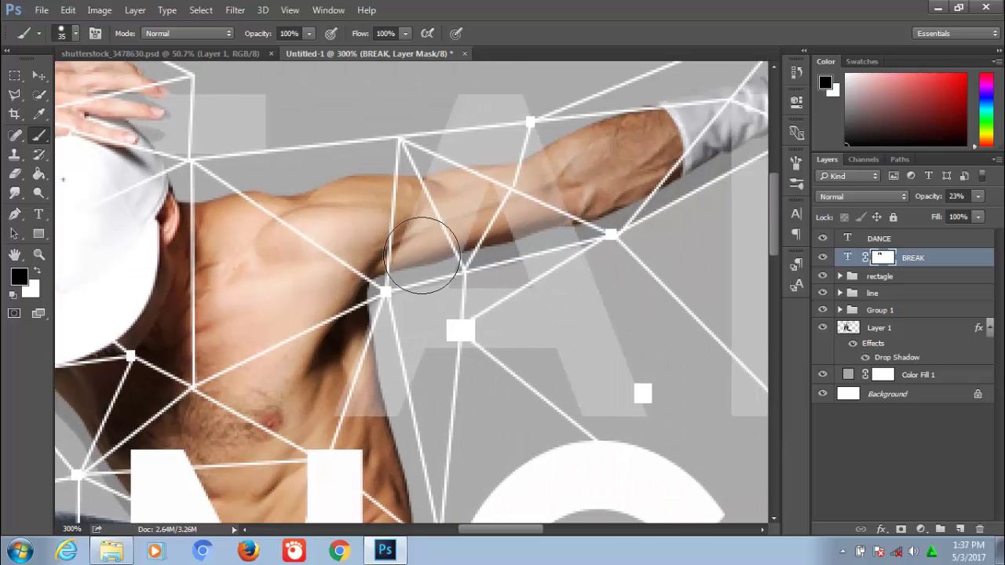
key("l")
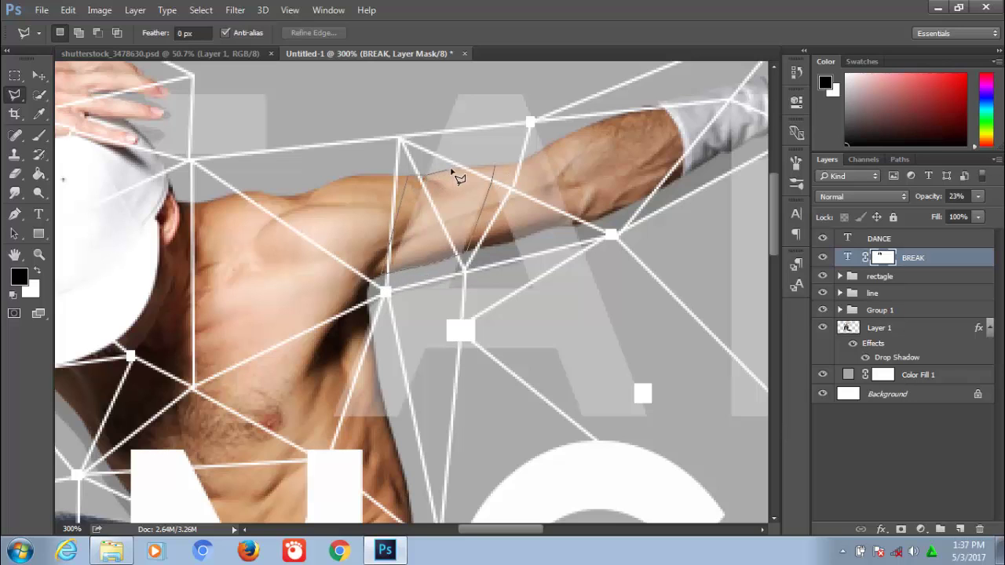
left_click(496, 169)
key("b")
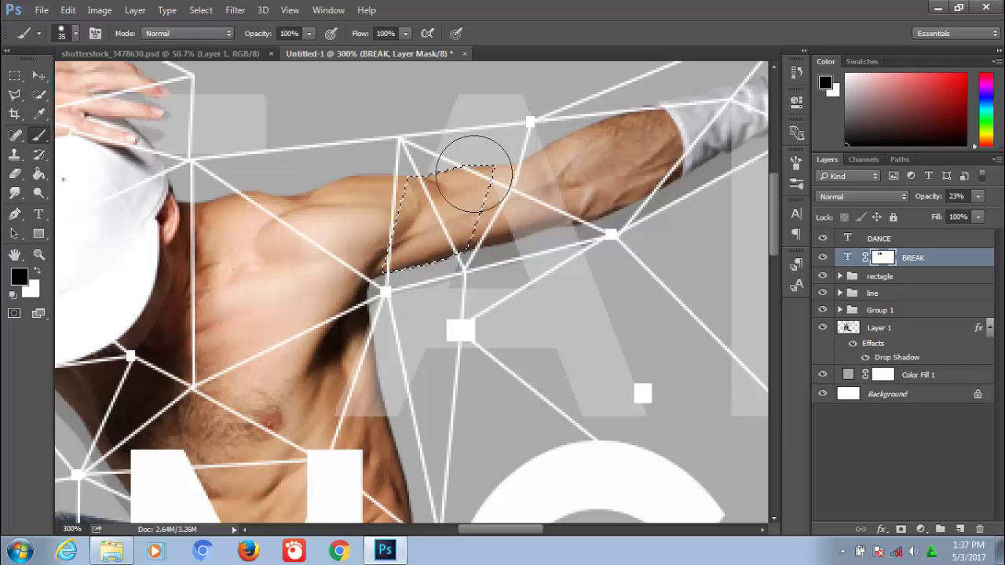
left_click_drag(728, 178, 442, 254)
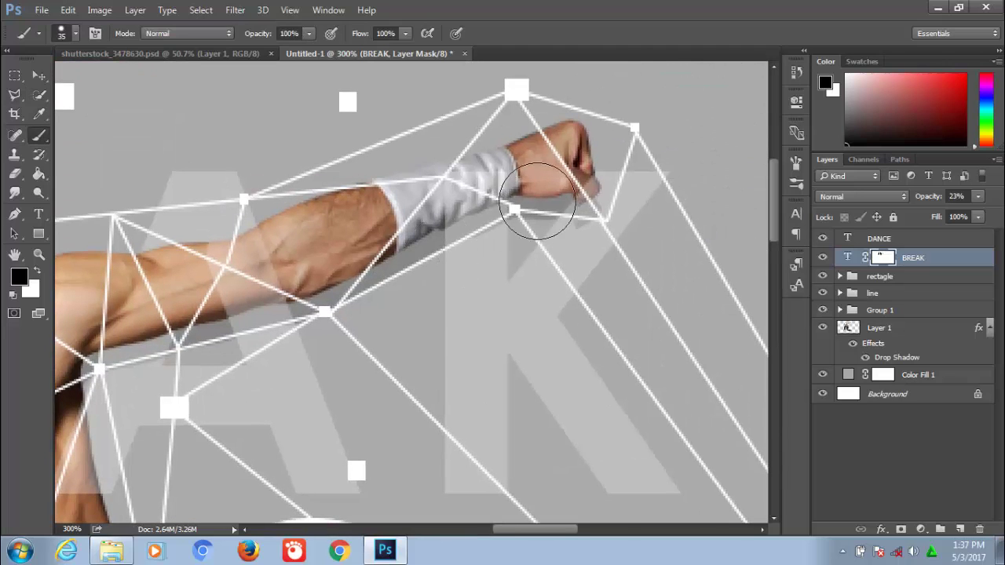
mouse_move(195, 337)
left_mouse_down()
mouse_move(339, 412)
mouse_move(497, 259)
left_mouse_up()
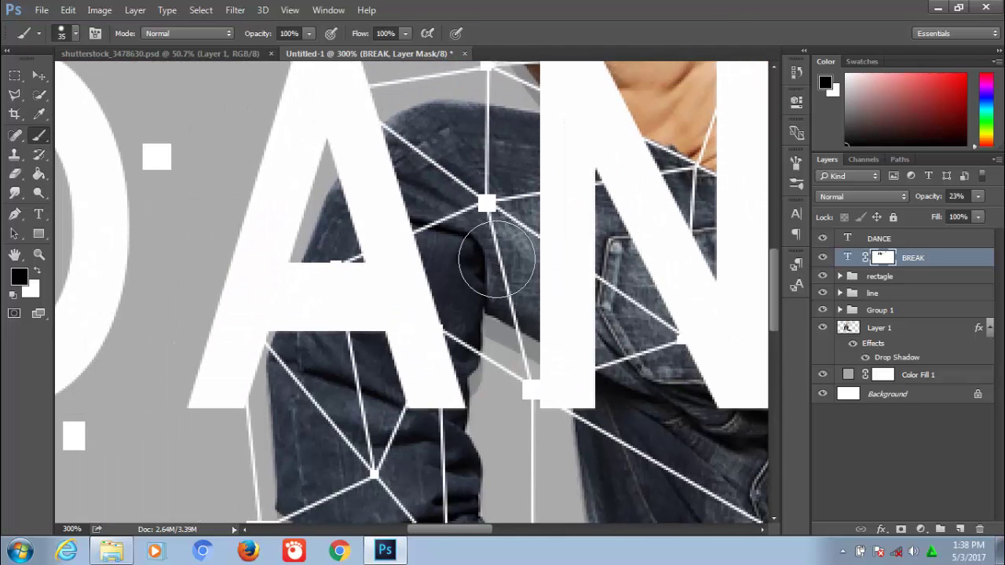
left_click(14, 95)
left_click(891, 241)
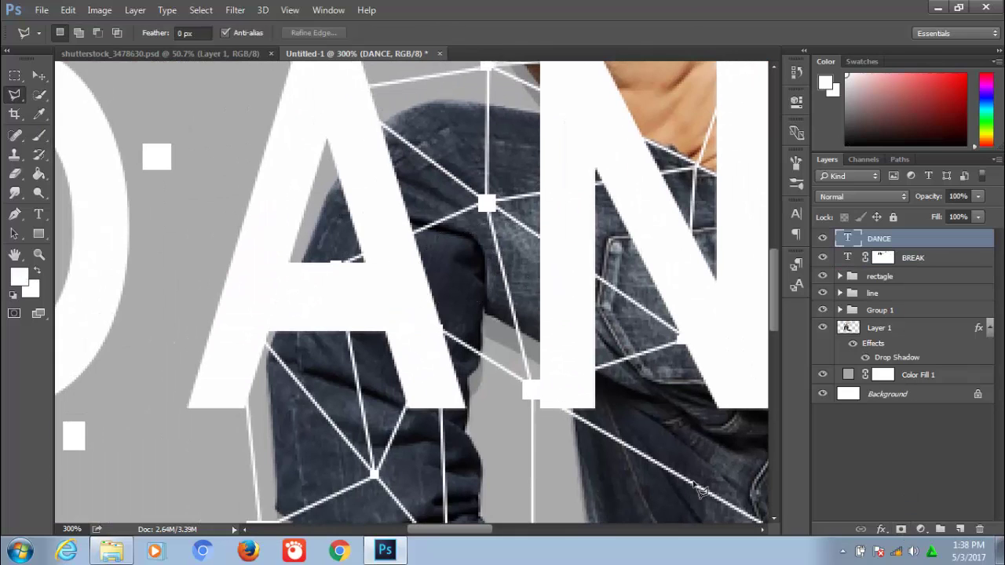
Step: Lower DANCE's opacity, outline the sleeve, and add an inverted layer mask from it
mouse_move(979, 196)
left_mouse_down()
mouse_move(967, 215)
mouse_move(925, 219)
left_mouse_up()
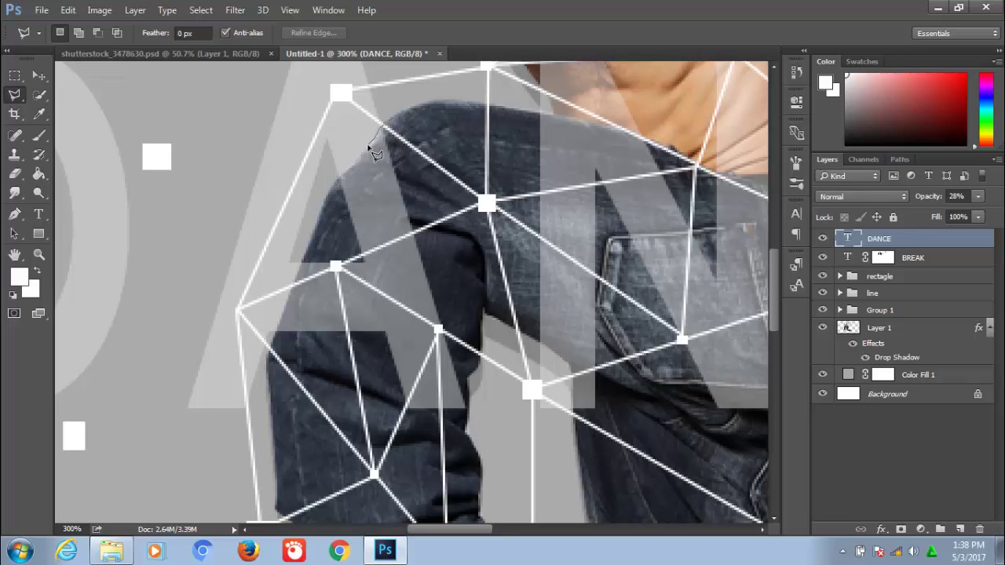
left_click(275, 332)
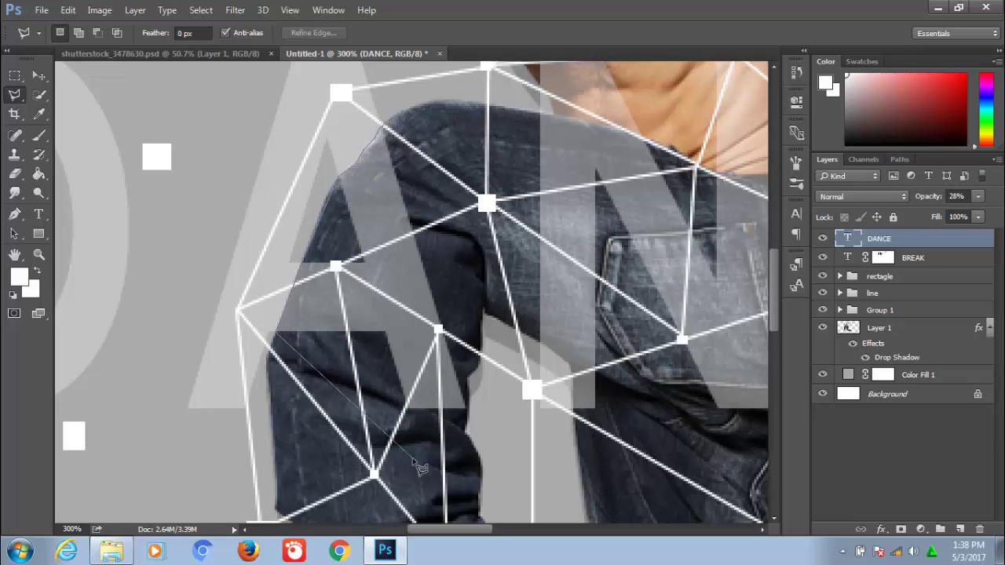
left_click(412, 456)
left_click(493, 424)
left_click(437, 128)
left_click(386, 127)
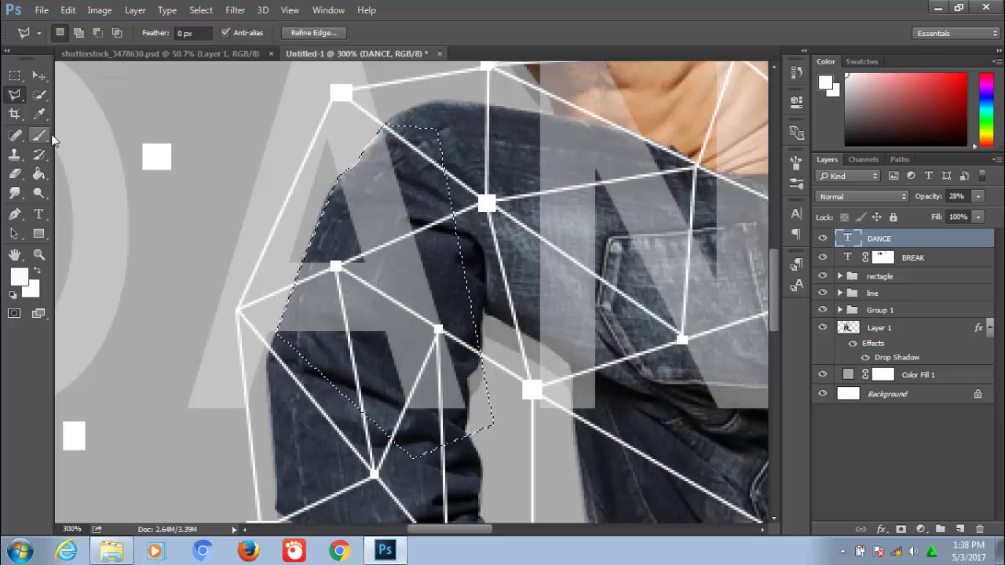
key("b")
left_click(901, 528)
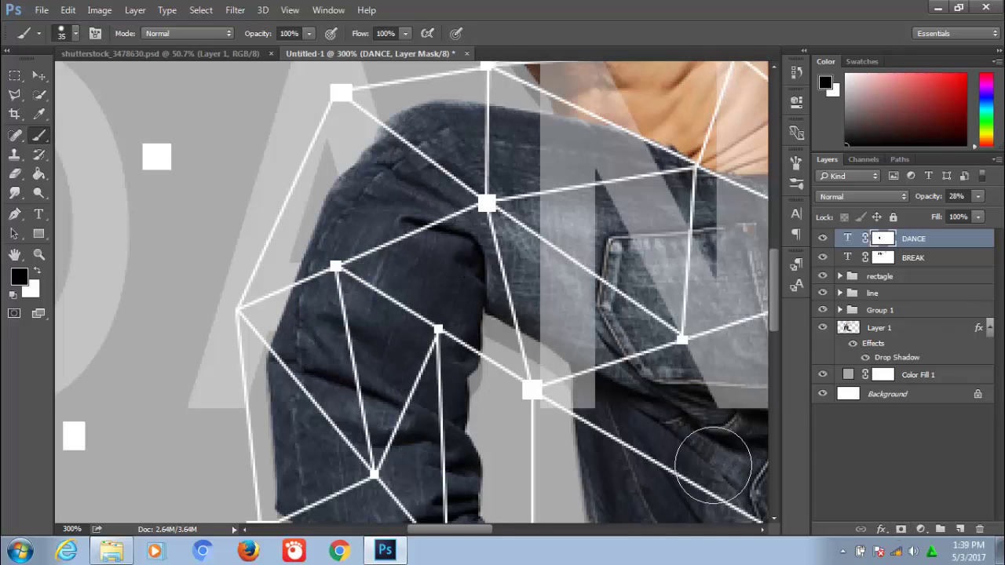
key("ctrl+i")
Step: Mask out the DANCE letter overlapping the jeans edge
left_click_drag(421, 397, 185, 436)
left_click(14, 95)
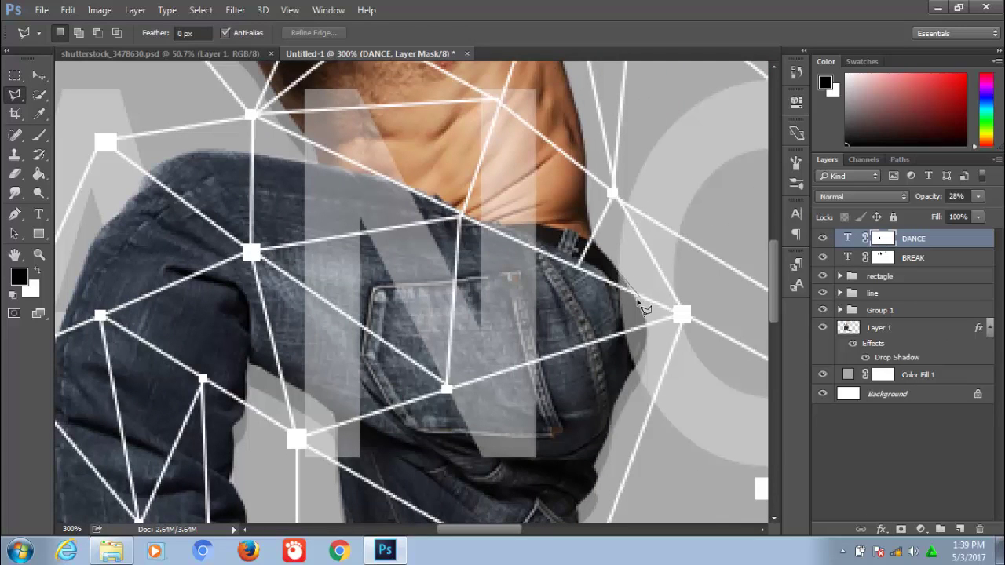
left_click(632, 367)
left_click(601, 322)
left_click(577, 279)
left_click(624, 284)
double_click(645, 337)
key("b")
left_click_drag(572, 296, 621, 345)
key("ctrl+d")
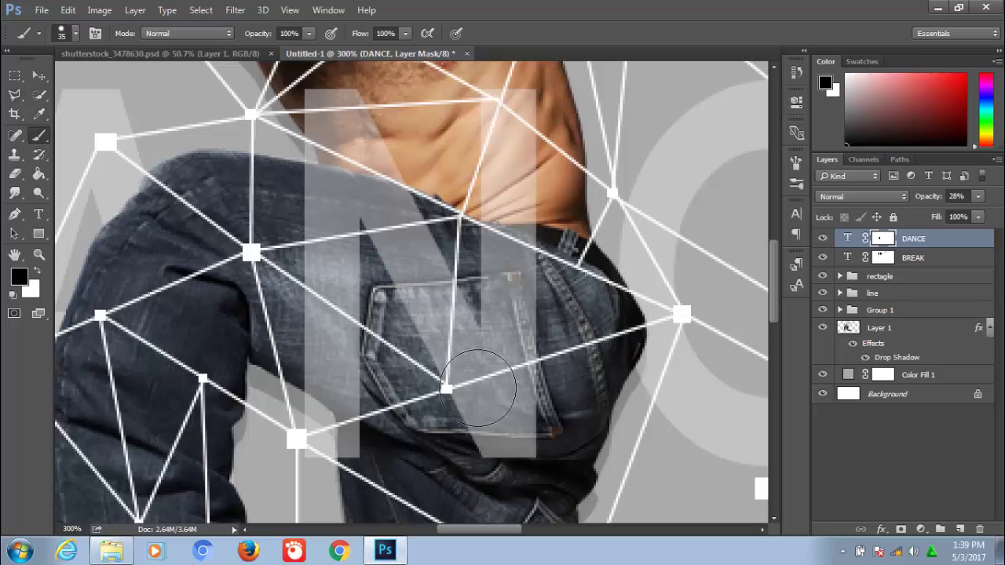
Step: Fit the image in view and restore DANCE and BREAK to 100% opacity
key("ctrl+0")
left_click_drag(978, 196, 999, 223)
left_click(913, 258)
left_click(914, 238)
left_click(913, 258)
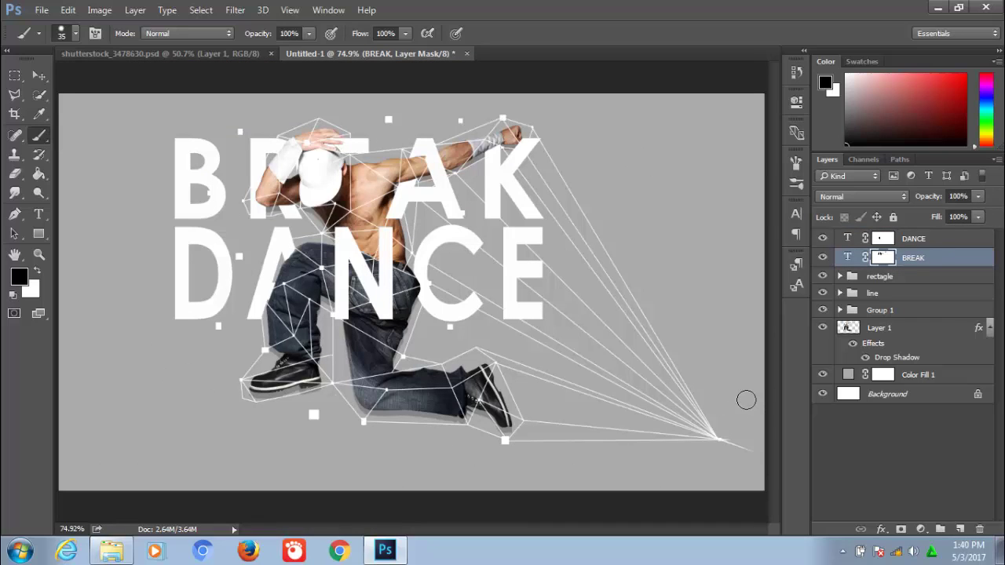
Step: Add a new layer above DANCE and set up the Custom Shape Tool with a white hatched square
left_click(942, 238)
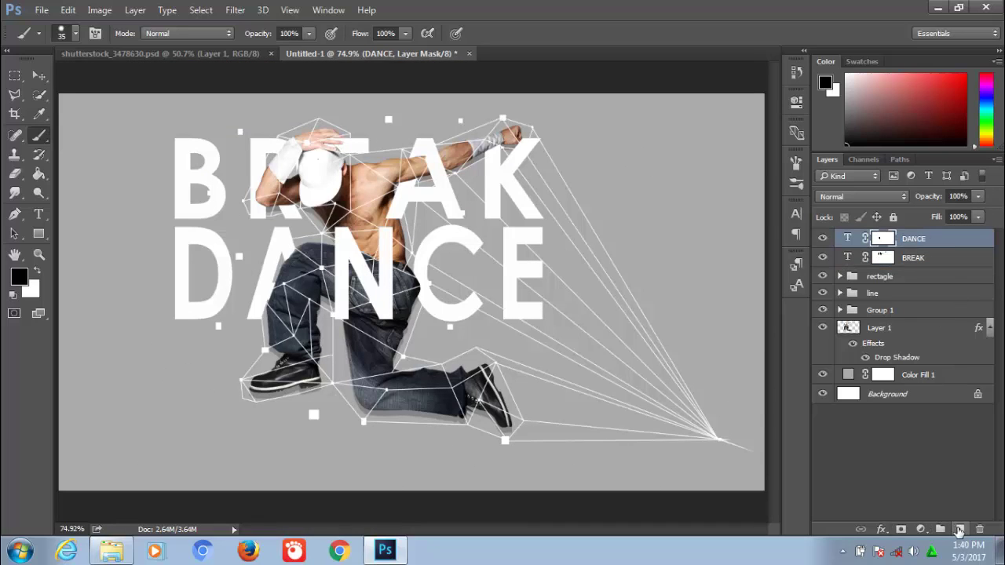
left_click(960, 529)
key("x")
right_click(39, 233)
left_click(94, 310)
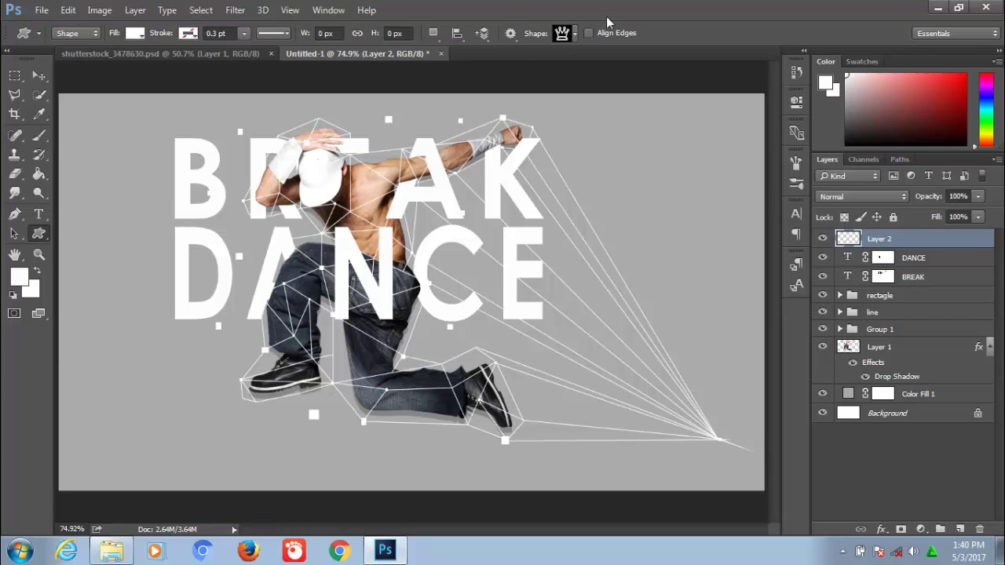
left_click(577, 33)
double_click(408, 91)
Step: Draw small squares near the dancer and letter B, then group them as Group 2
left_click_drag(190, 360, 198, 371)
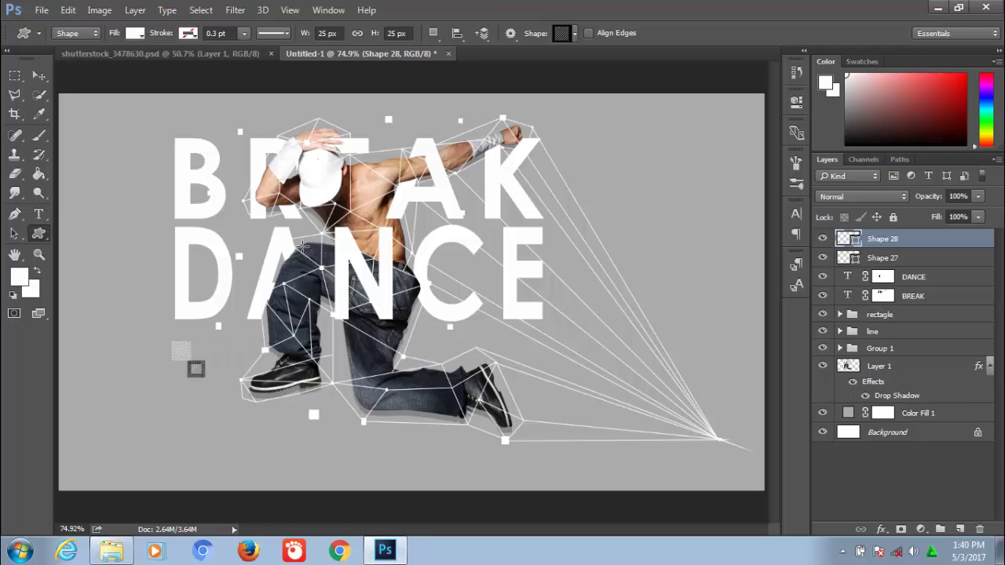
left_click_drag(256, 102, 272, 118)
mouse_move(223, 216)
left_mouse_down()
mouse_move(234, 228)
mouse_move(297, 234)
left_mouse_up()
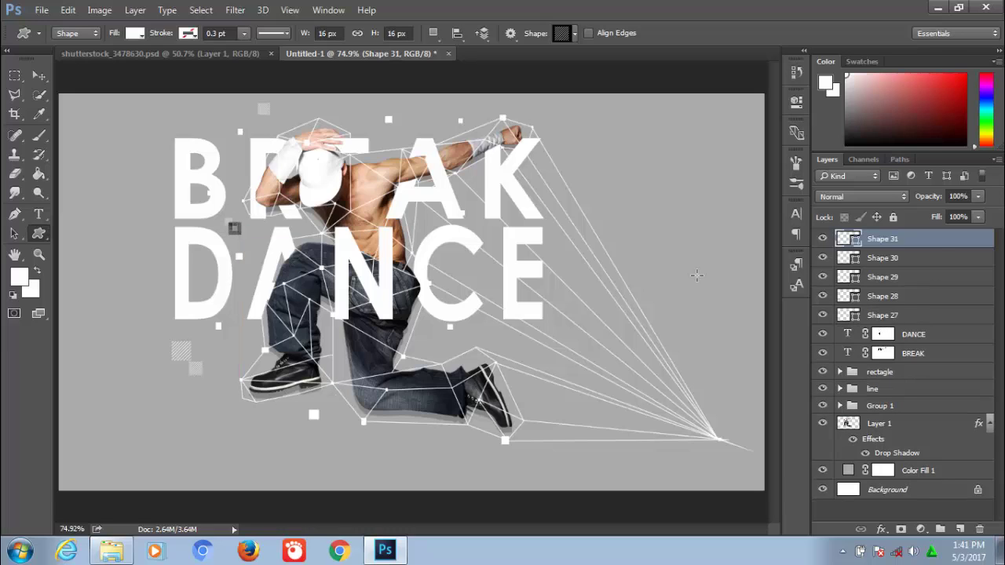
left_click(937, 317, "shift")
key("ctrl+g")
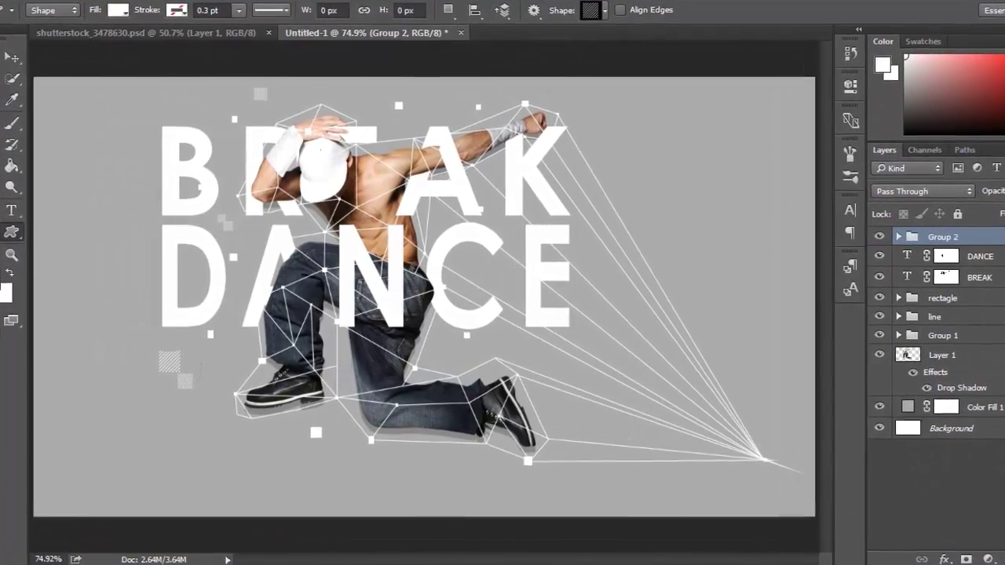
left_click(934, 487)
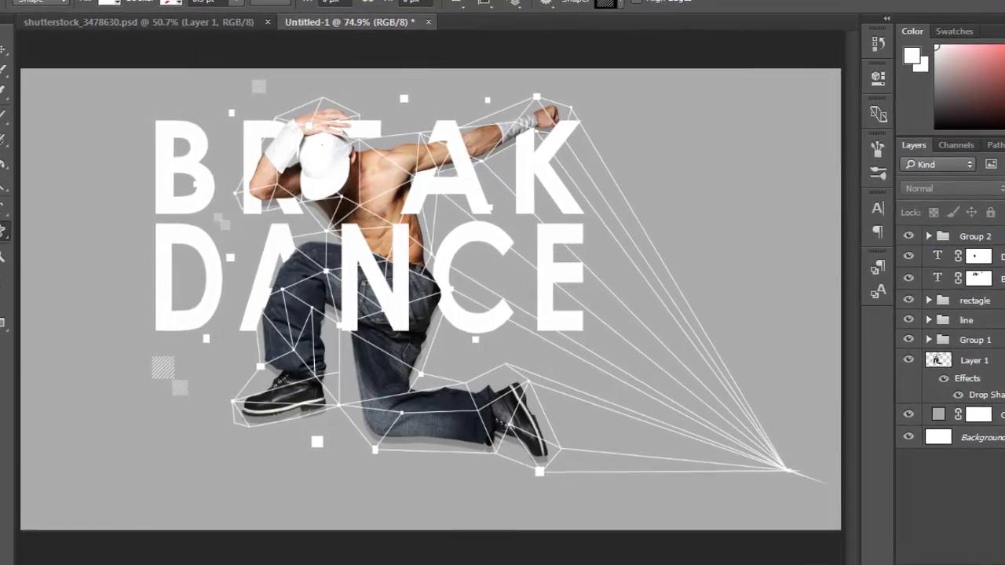